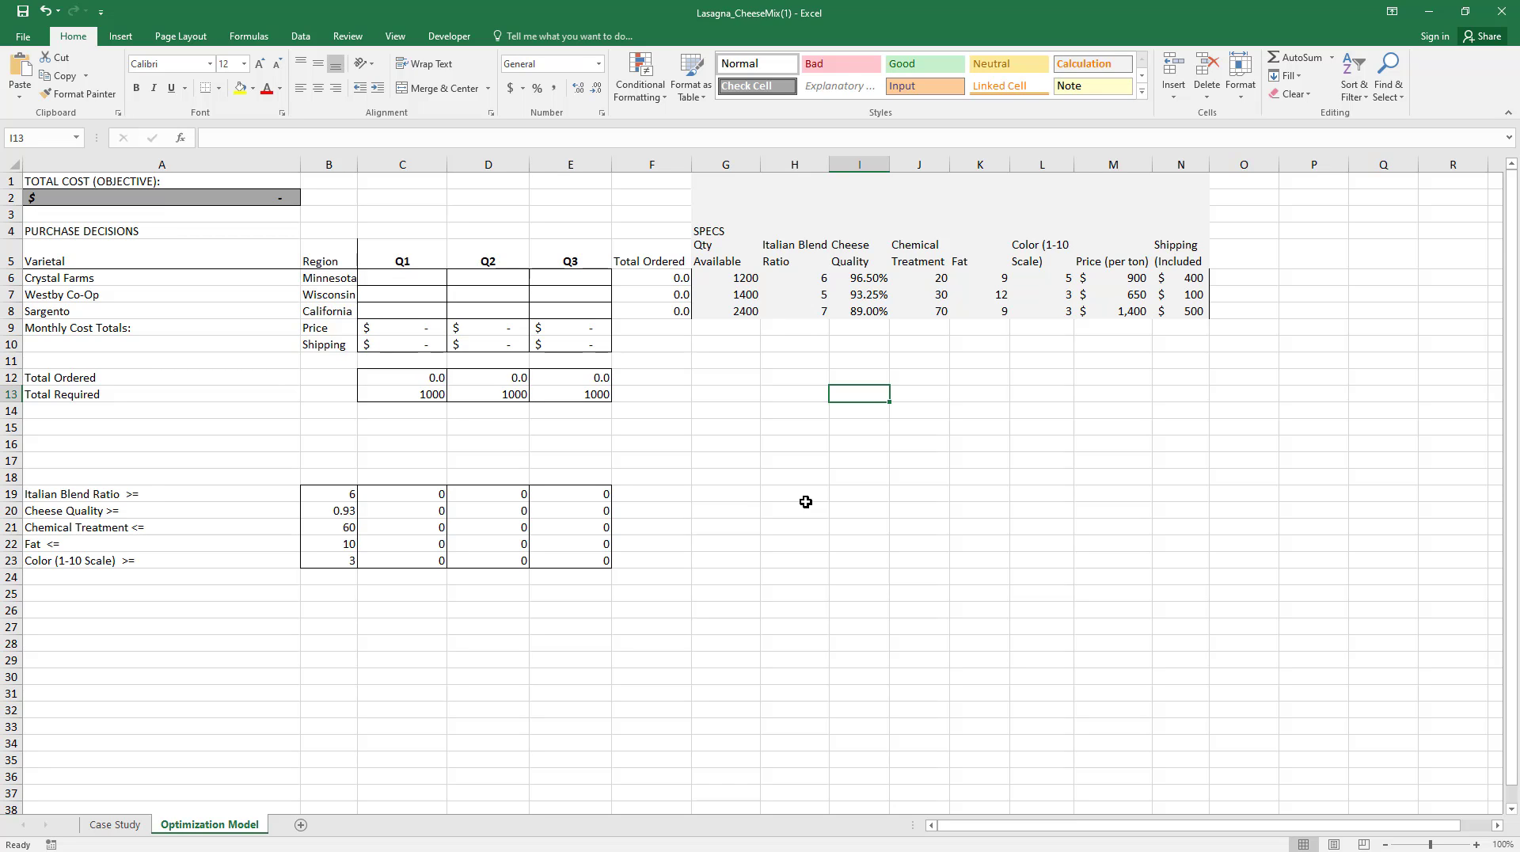
# Step: Auto-fit the width of the Region column to its contents
pyautogui.moveTo(170, 477); pyautogui.dragTo(169, 562)
pyautogui.click(538, 641)
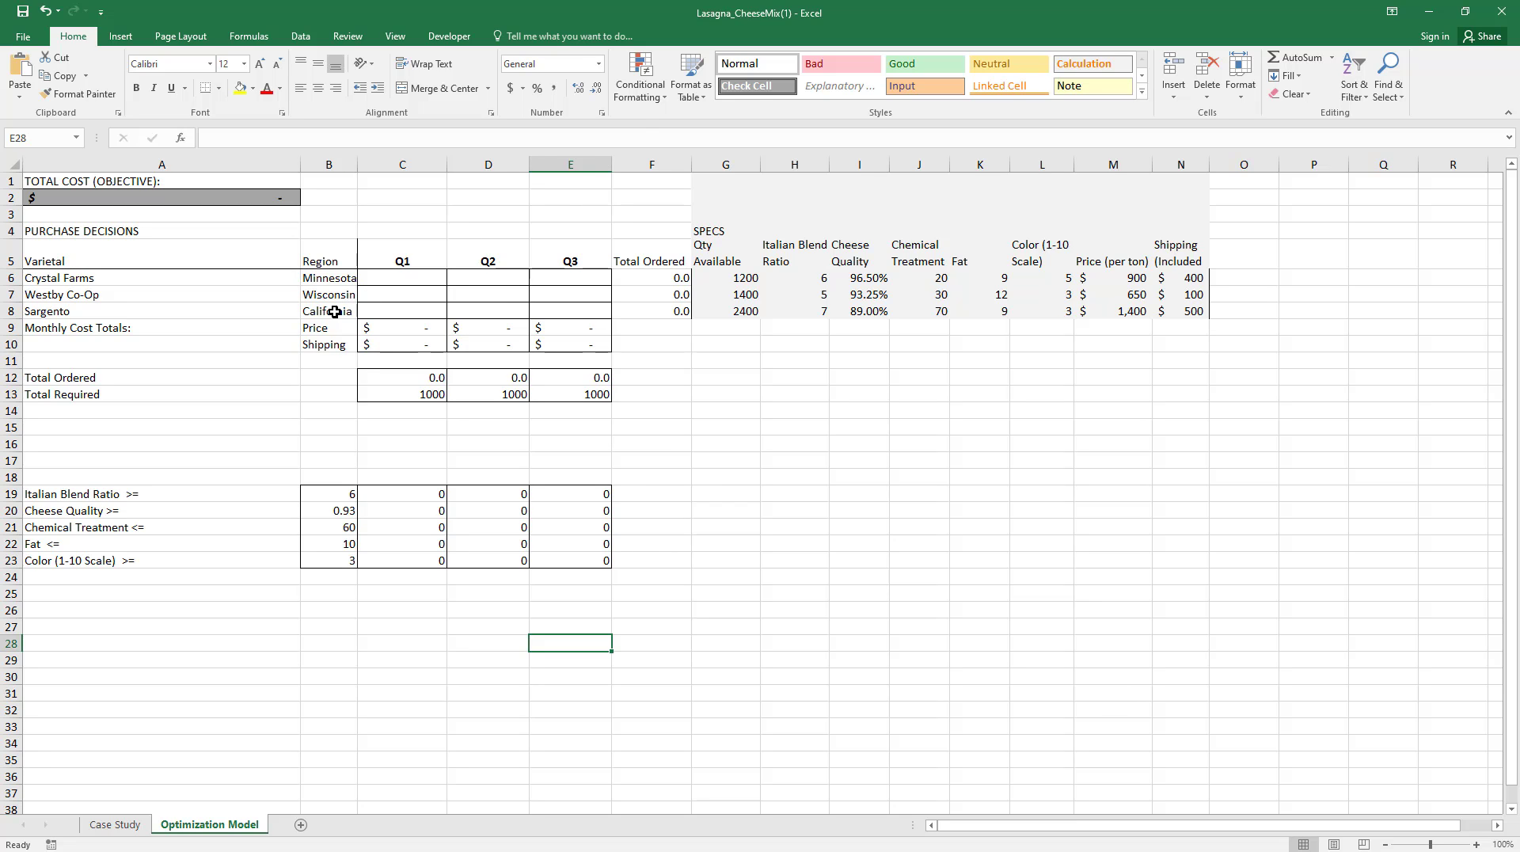
pyautogui.moveTo(227, 284)
pyautogui.mouseDown()
pyautogui.moveTo(210, 330)
pyautogui.moveTo(212, 307)
pyautogui.mouseUp()
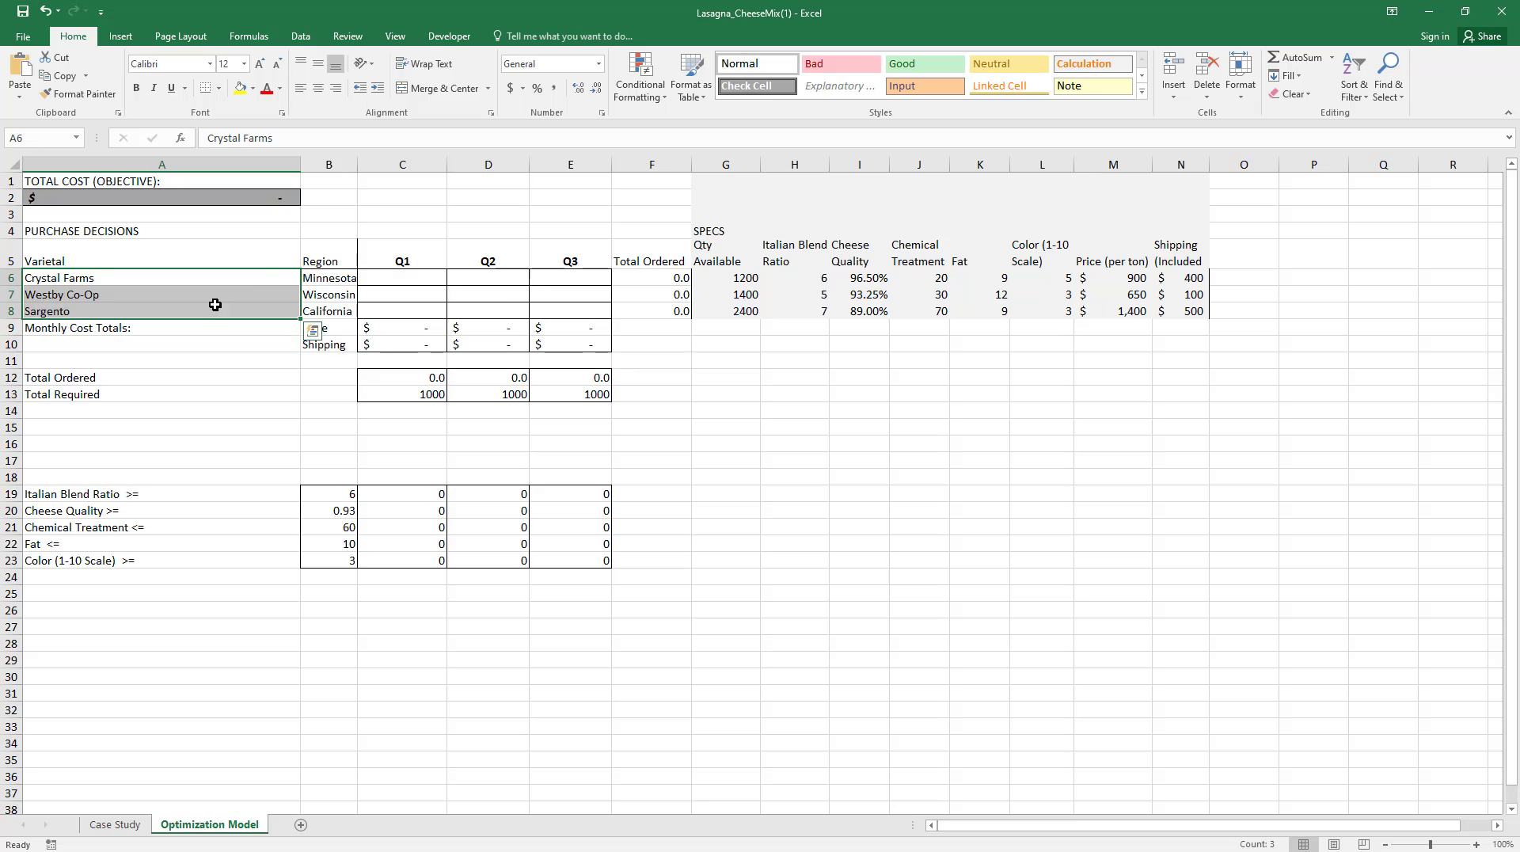
pyautogui.click(365, 173)
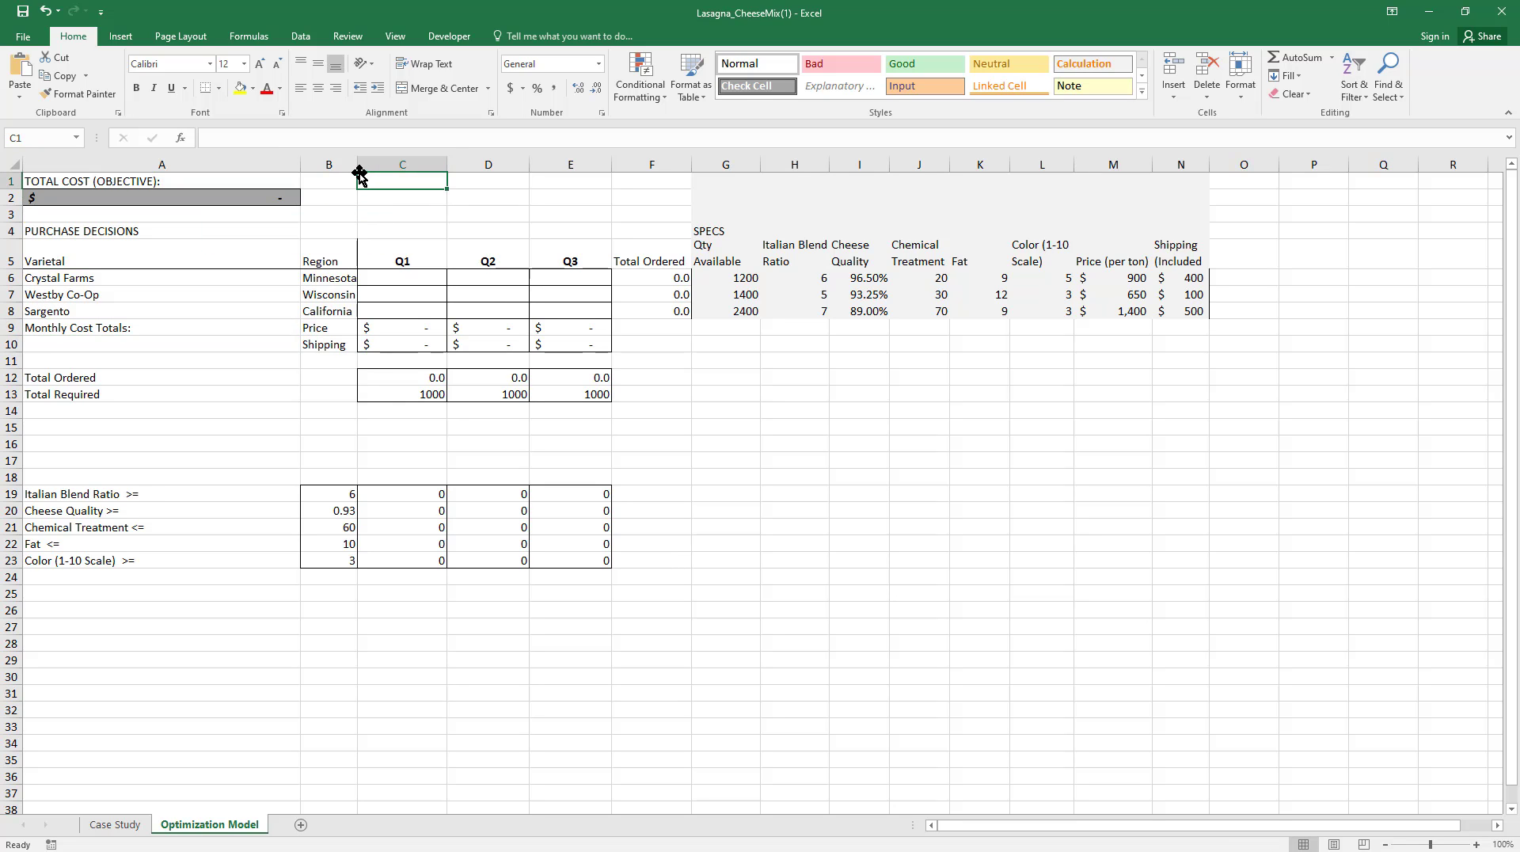
pyautogui.doubleClick(357, 164)
pyautogui.click(823, 426)
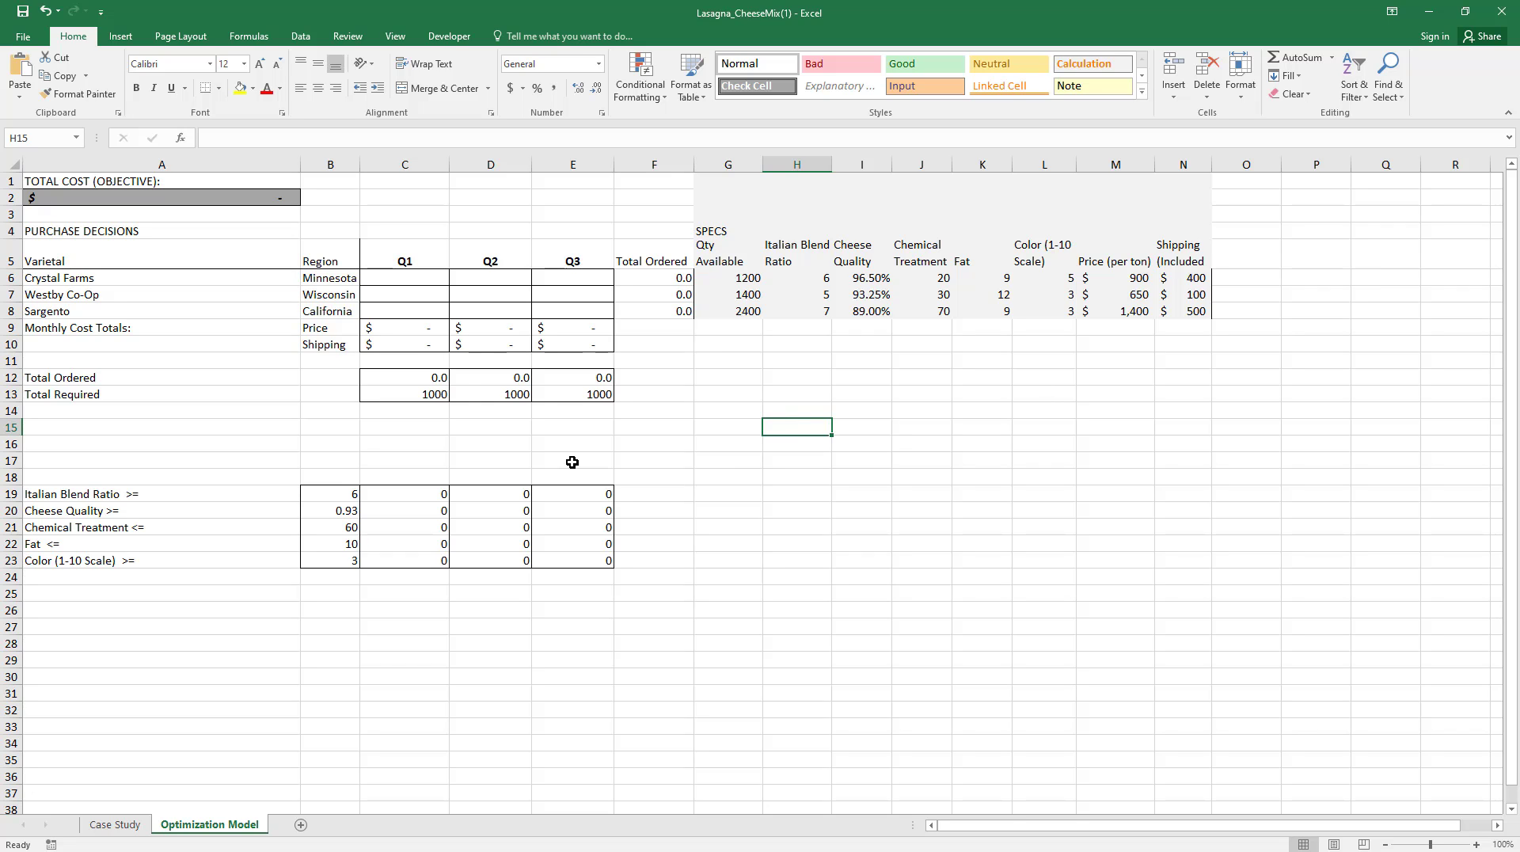
# Step: Examine the required totals and available quantities, and inspect the formulas for Q3 price cost, Q1 total ordered and total cost
pyautogui.moveTo(383, 390); pyautogui.dragTo(571, 400)
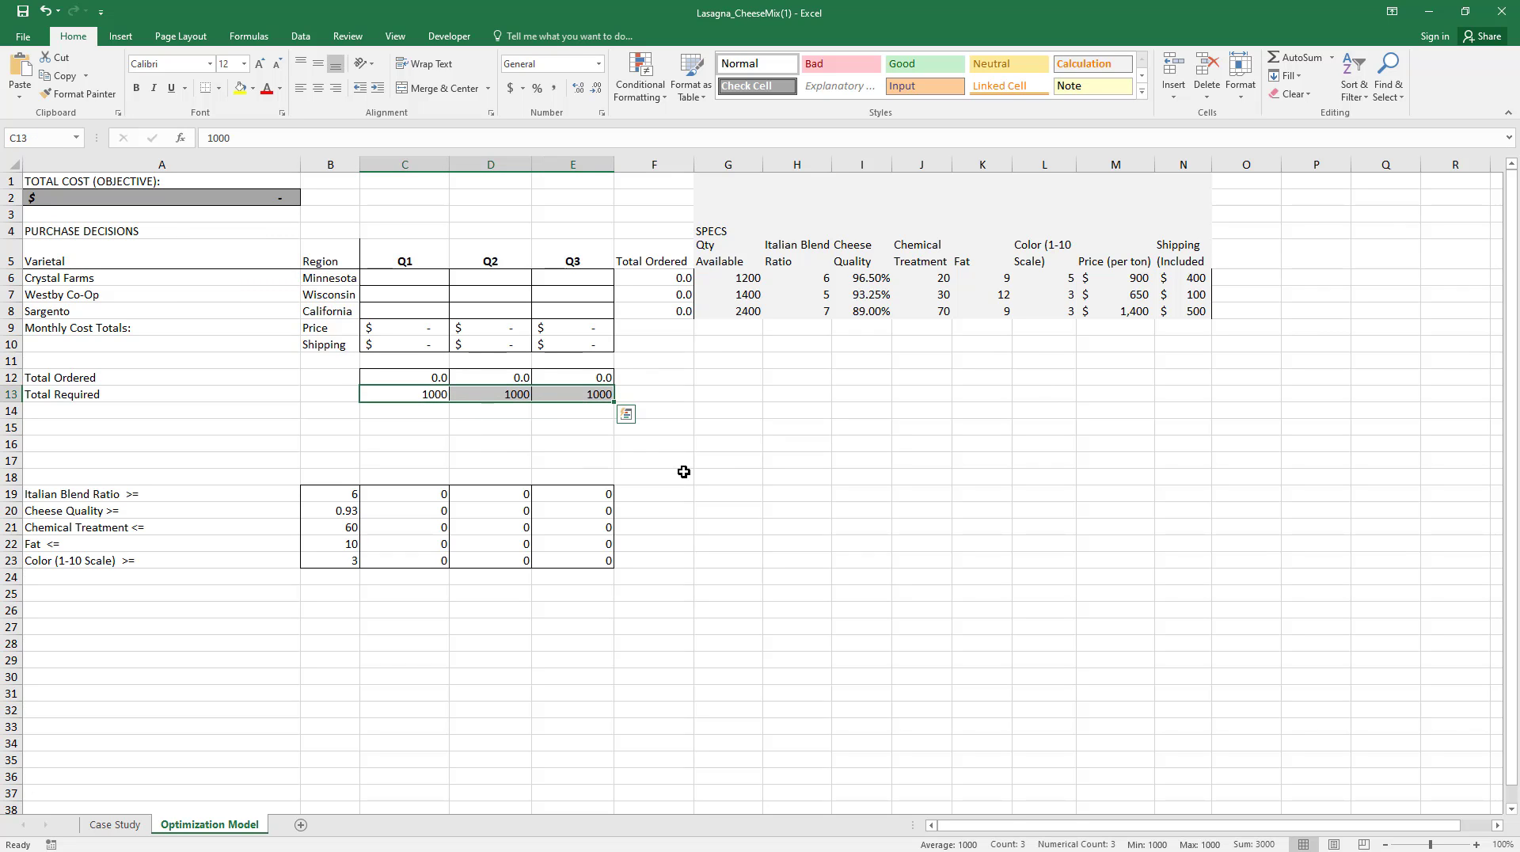
pyautogui.moveTo(737, 253)
pyautogui.mouseDown()
pyautogui.moveTo(743, 319)
pyautogui.moveTo(738, 281)
pyautogui.mouseUp()
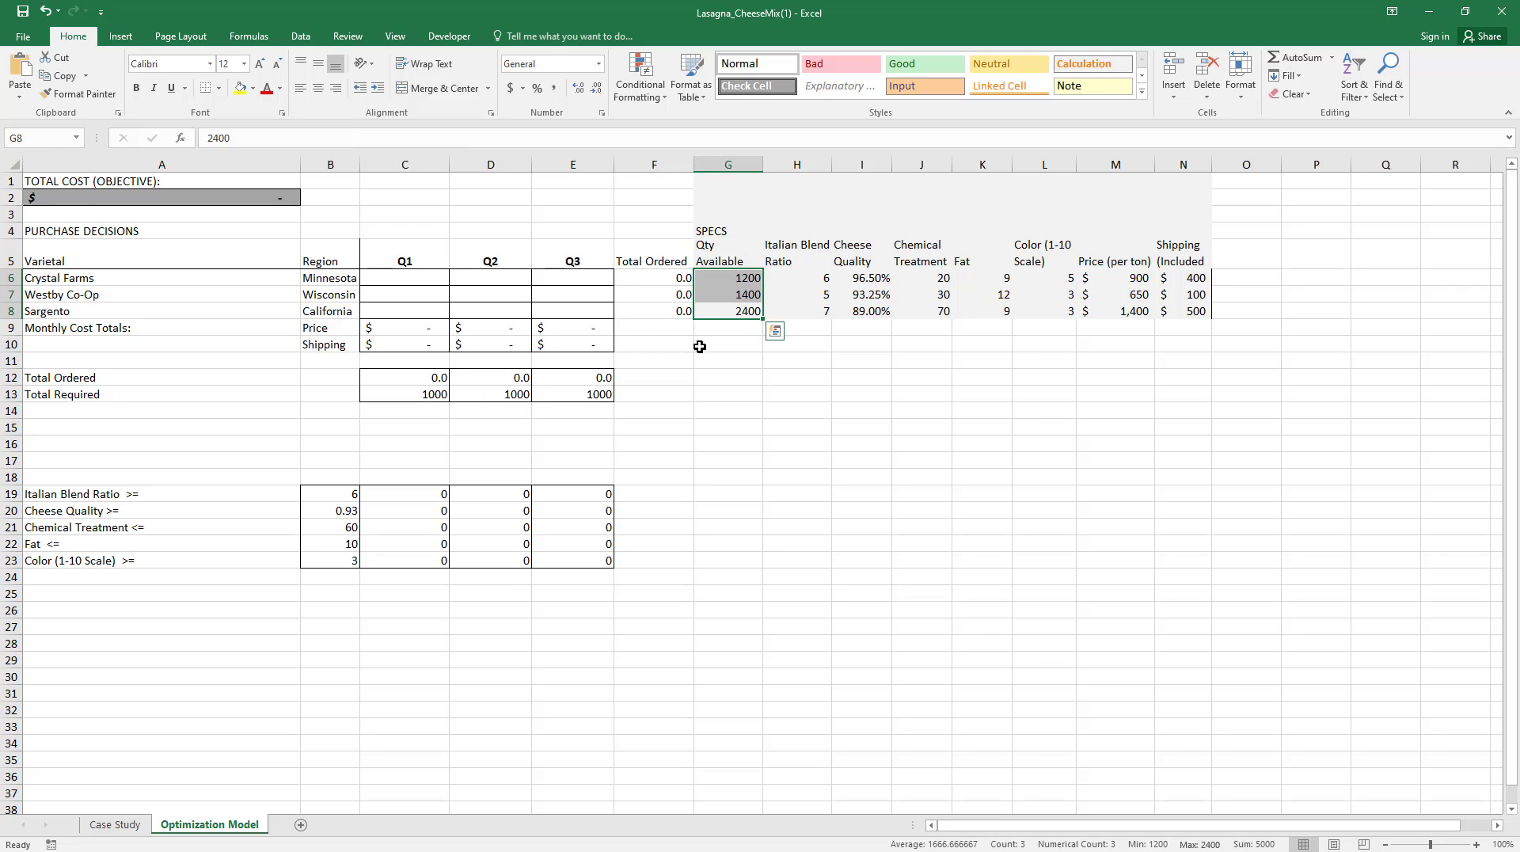
pyautogui.click(716, 407)
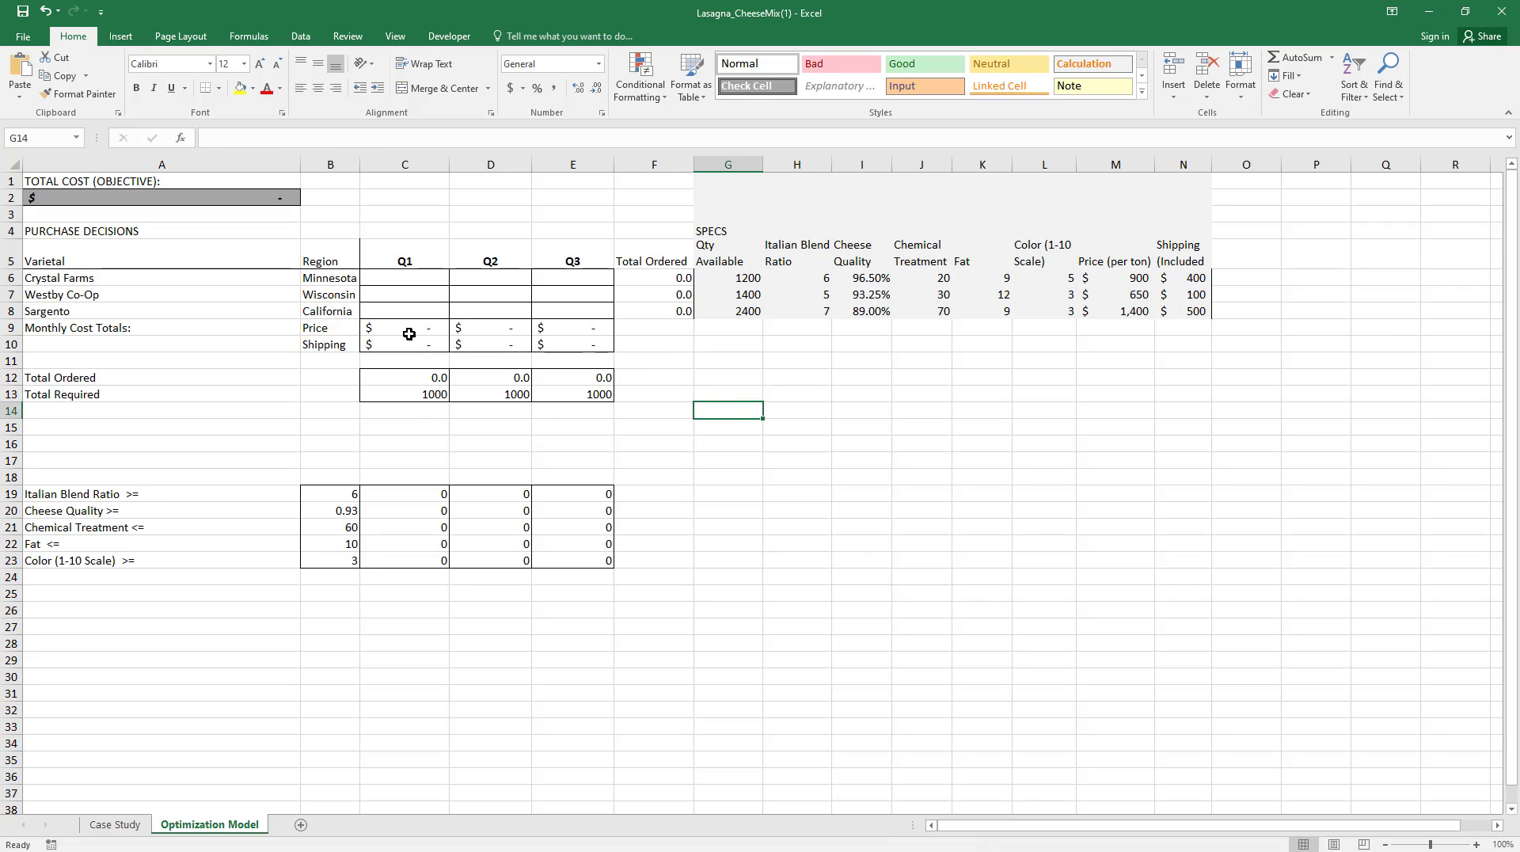
pyautogui.click(437, 331)
pyautogui.moveTo(443, 334); pyautogui.dragTo(566, 330)
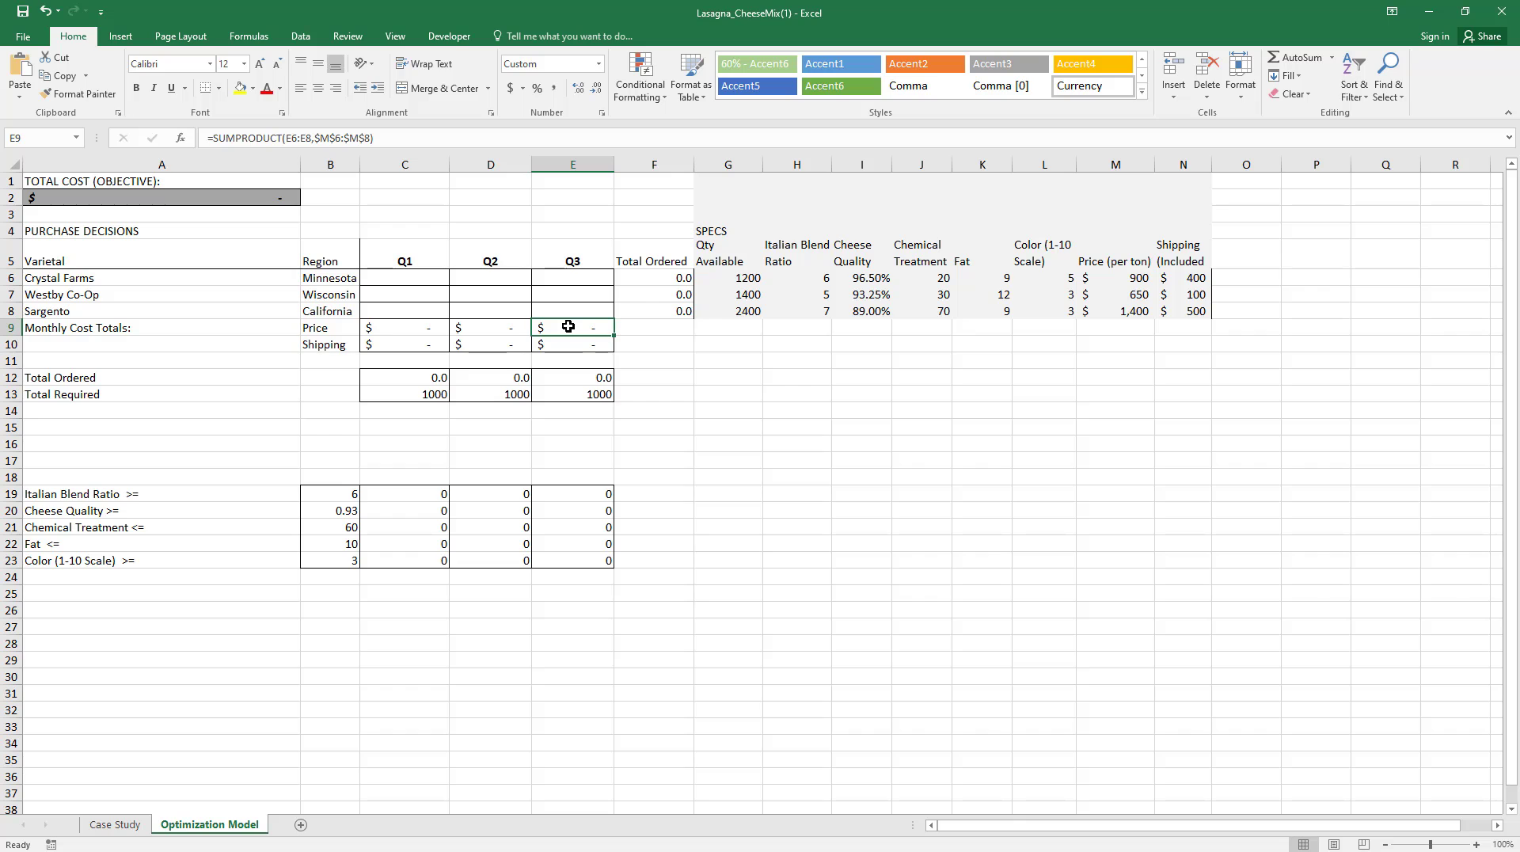
pyautogui.doubleClick(567, 327)
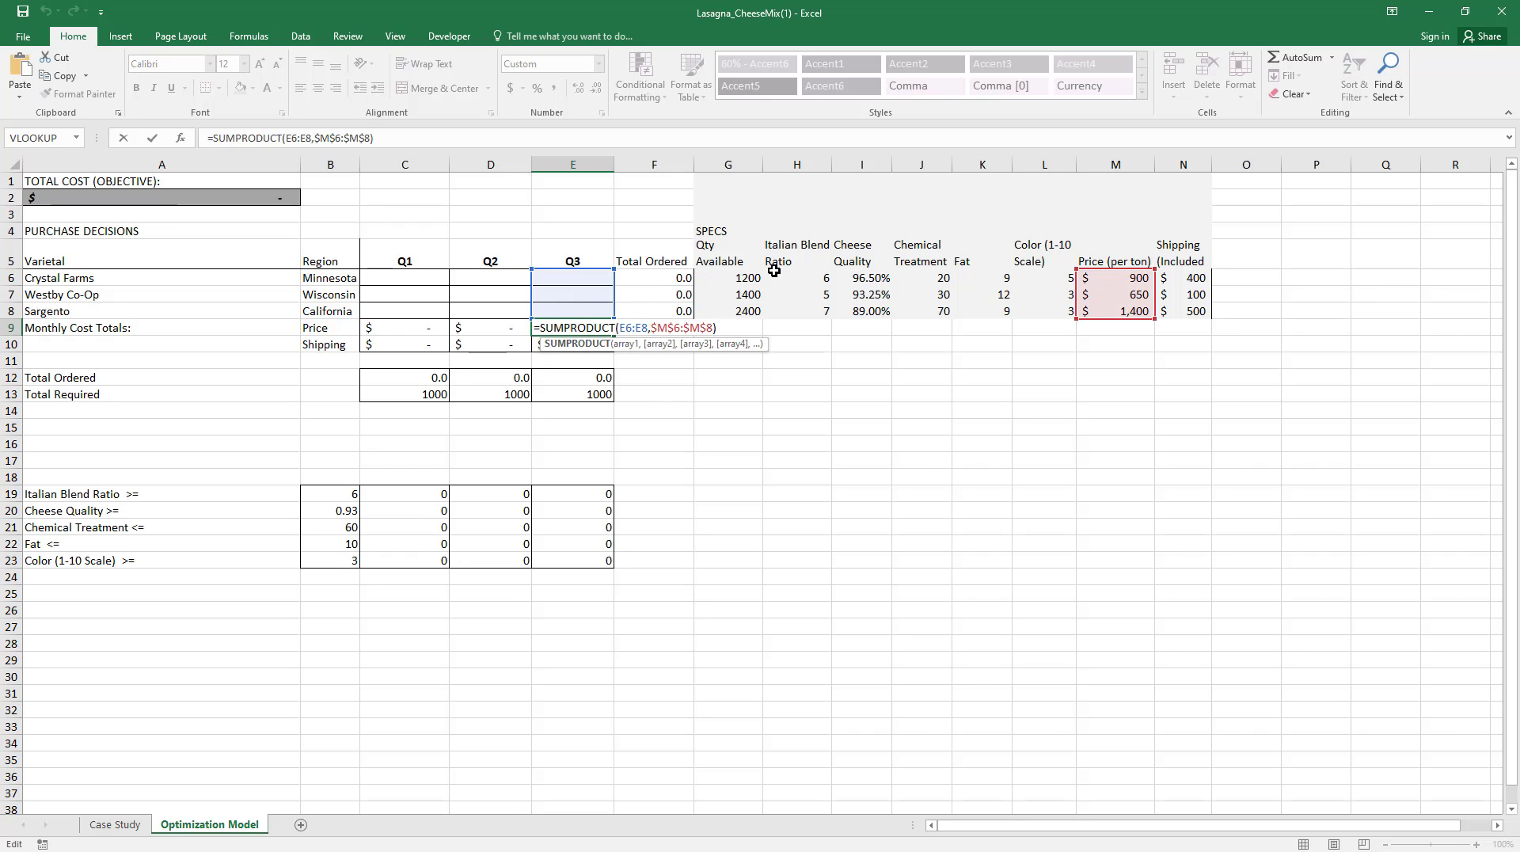
pyautogui.press('Escape')
pyautogui.click(407, 385)
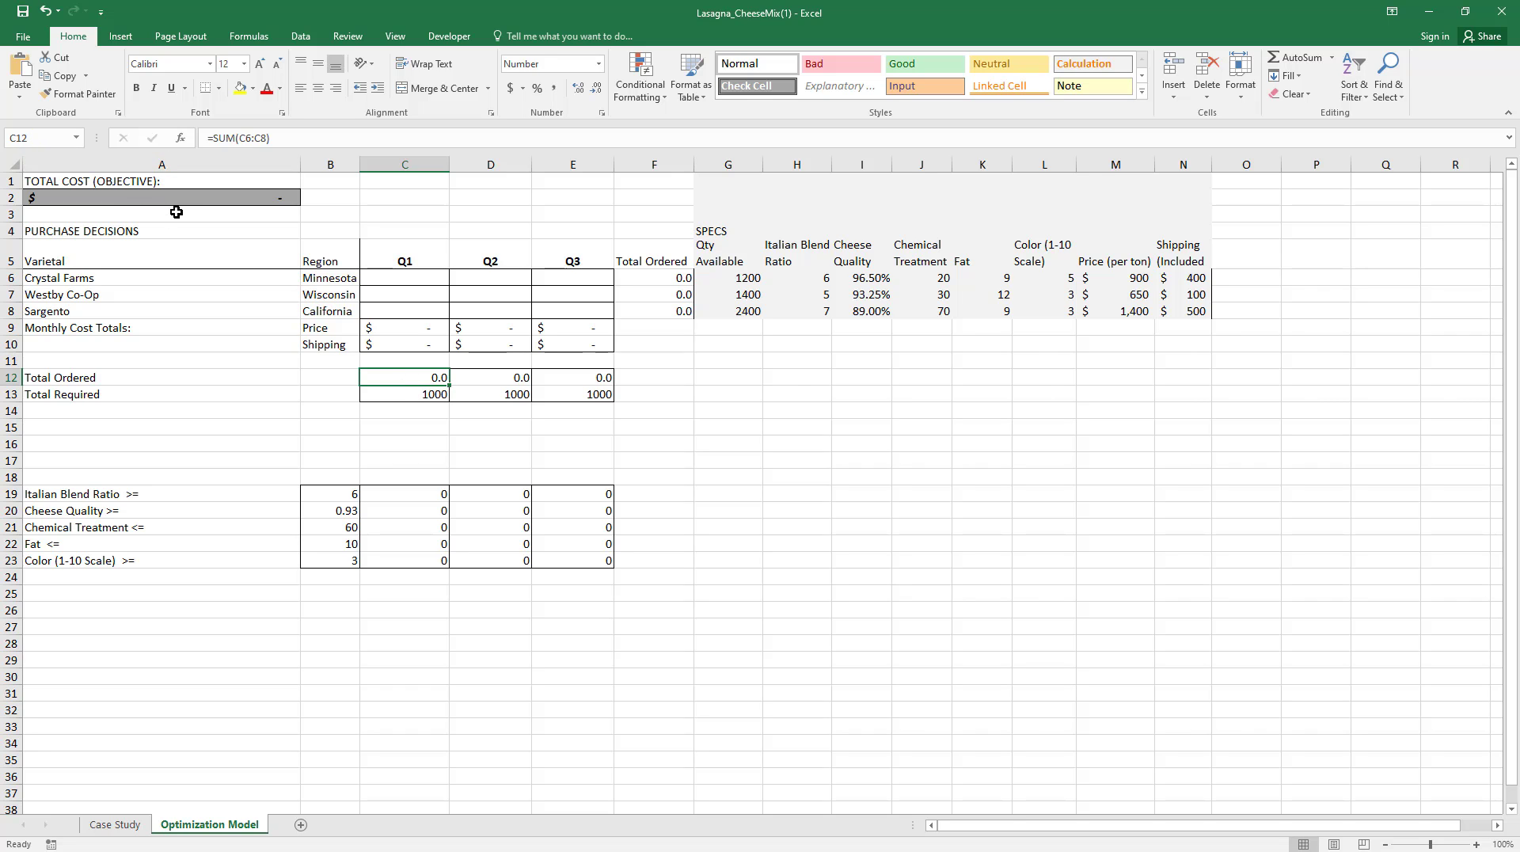
pyautogui.click(182, 210)
pyautogui.doubleClick(188, 205)
pyautogui.press('Escape')
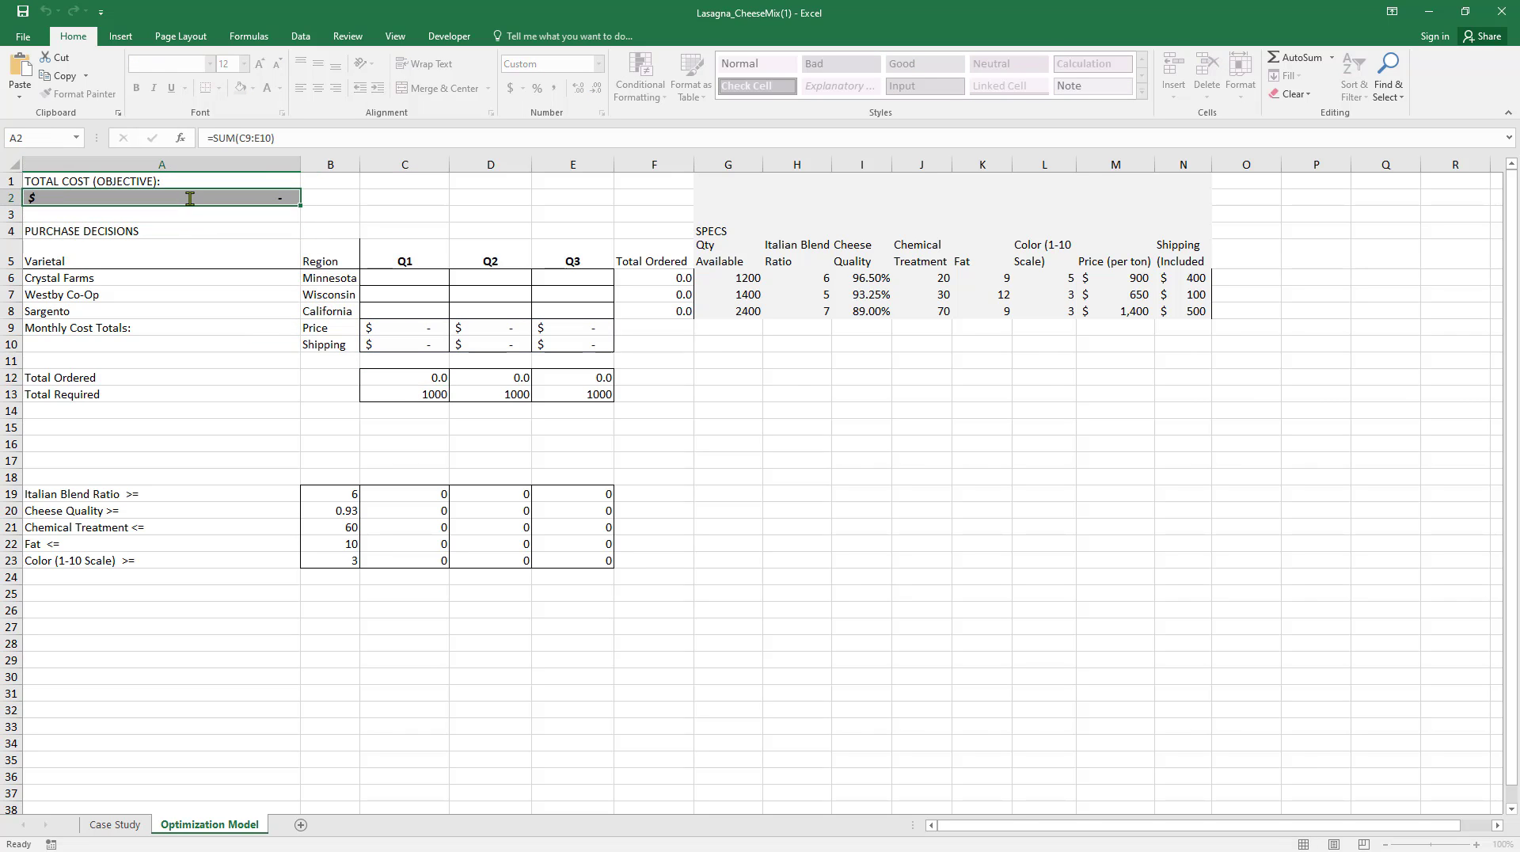
pyautogui.moveTo(690, 445); pyautogui.dragTo(717, 445)
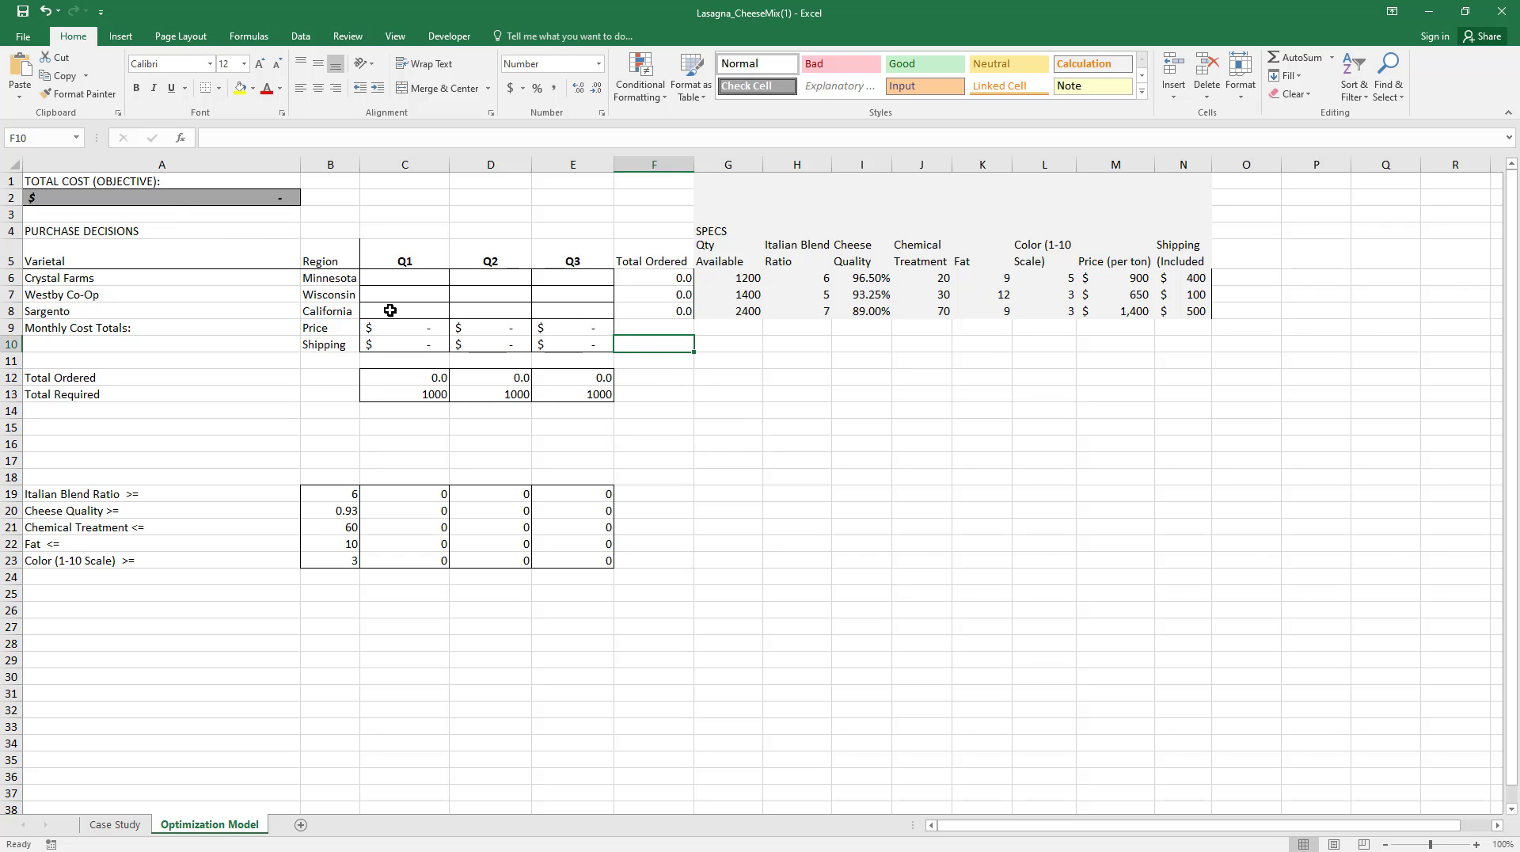
# Step: Fill the purchase decision cells C6:E8 with a light green color
pyautogui.click(403, 283)
pyautogui.moveTo(583, 325); pyautogui.dragTo(594, 312)
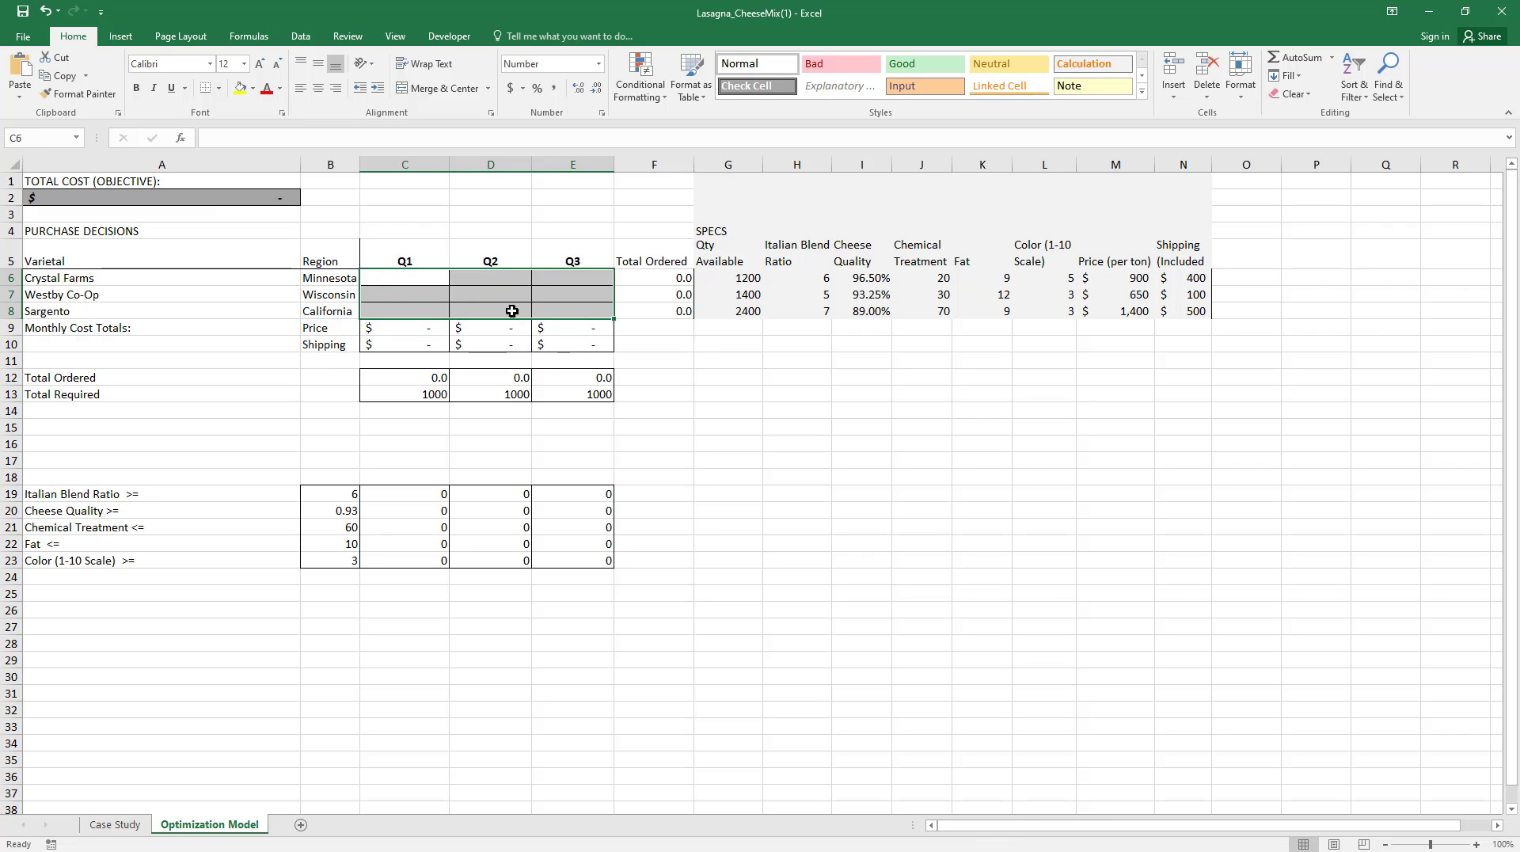
pyautogui.click(254, 89)
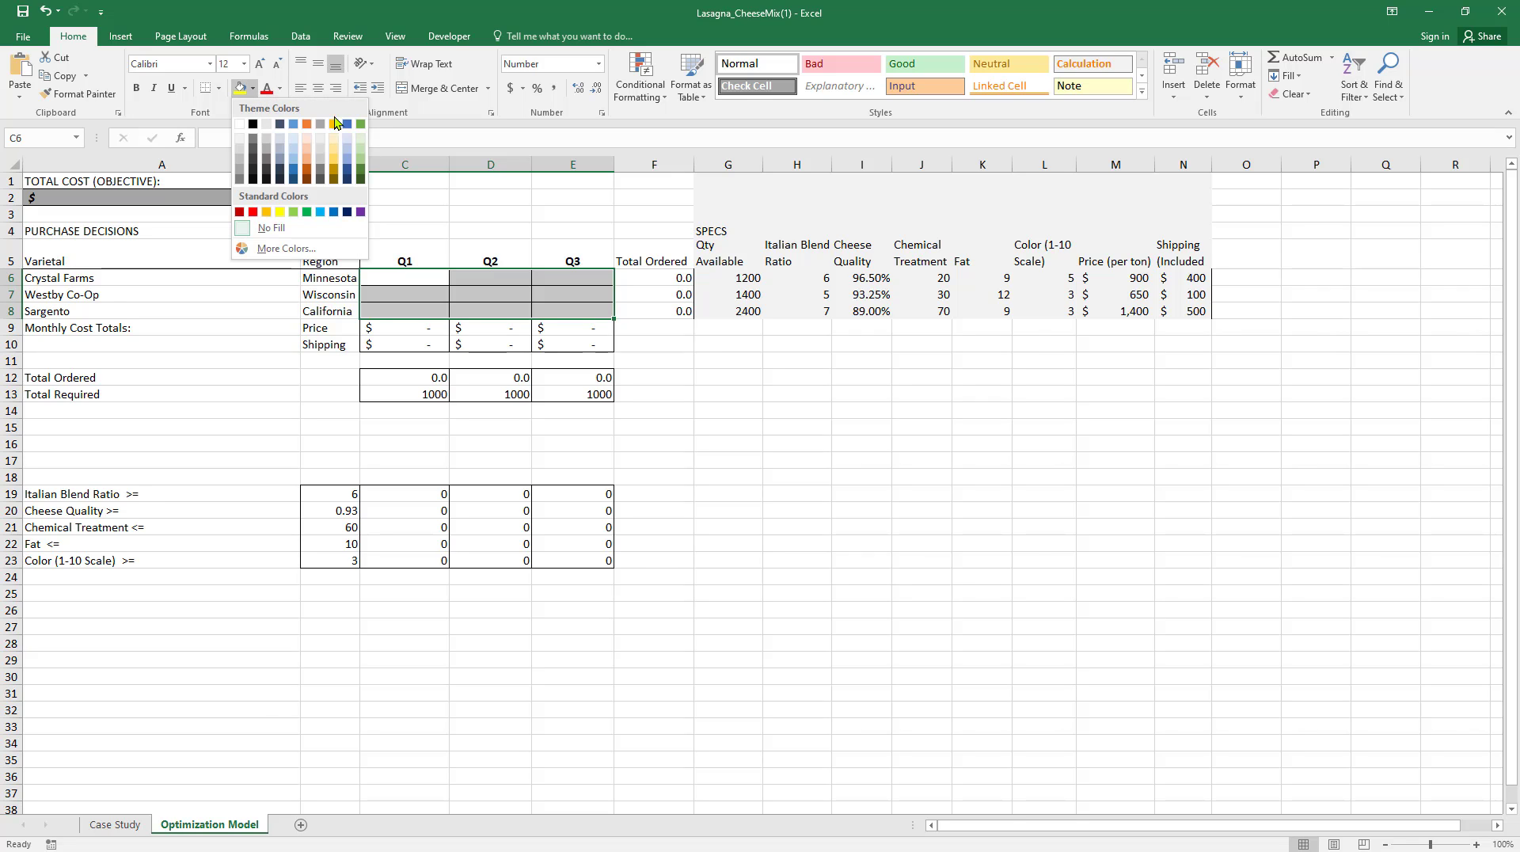
pyautogui.click(360, 153)
pyautogui.click(733, 362)
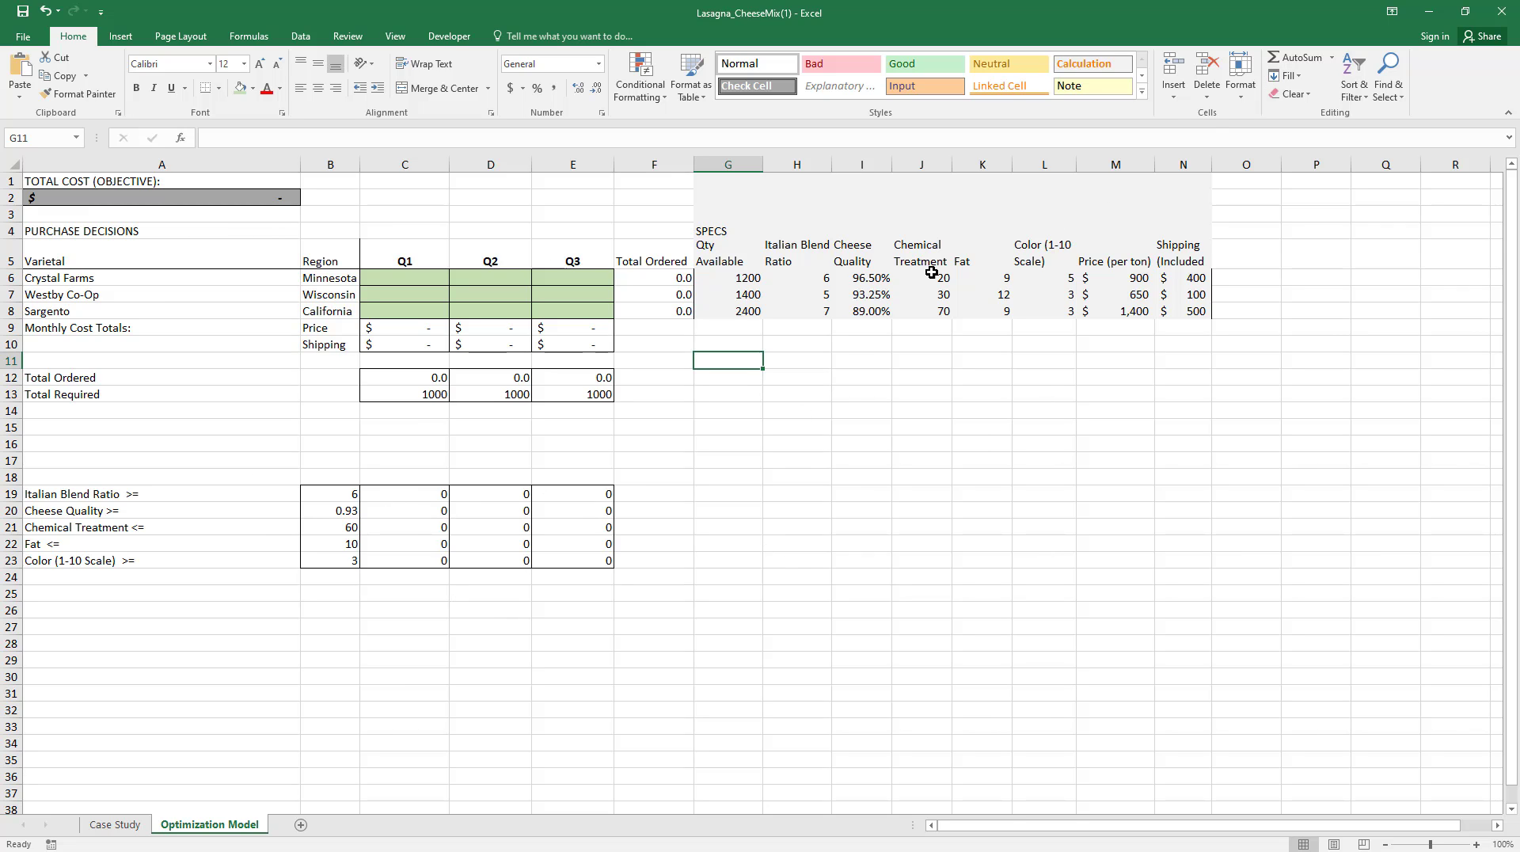
# Step: Inspect the Q1 SUMPRODUCT formulas for Italian blend ratio, monthly price cost and chemical treatment without changing them
pyautogui.click(758, 509)
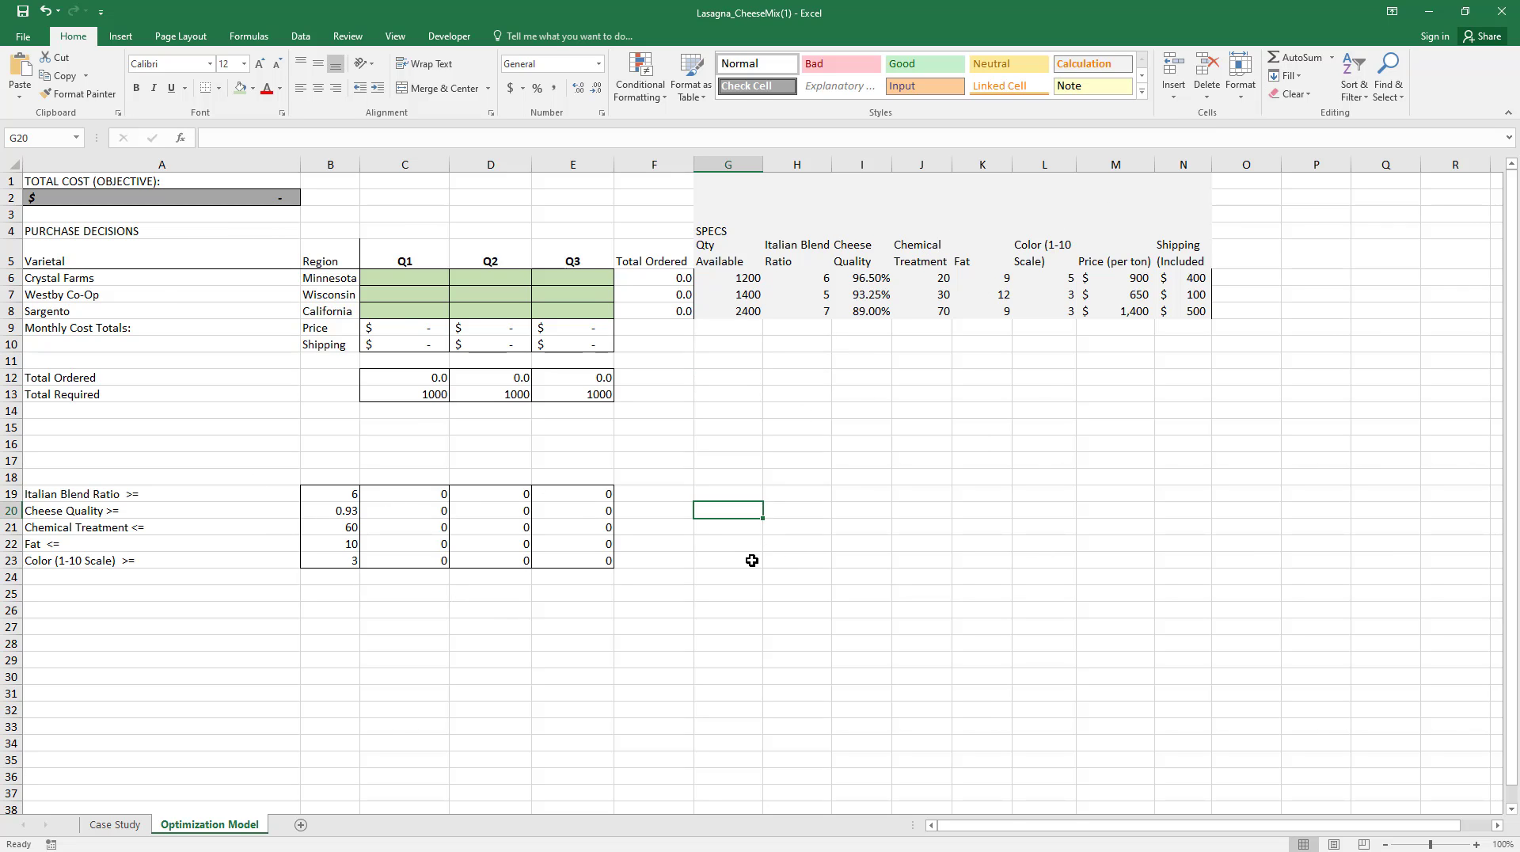
pyautogui.click(429, 501)
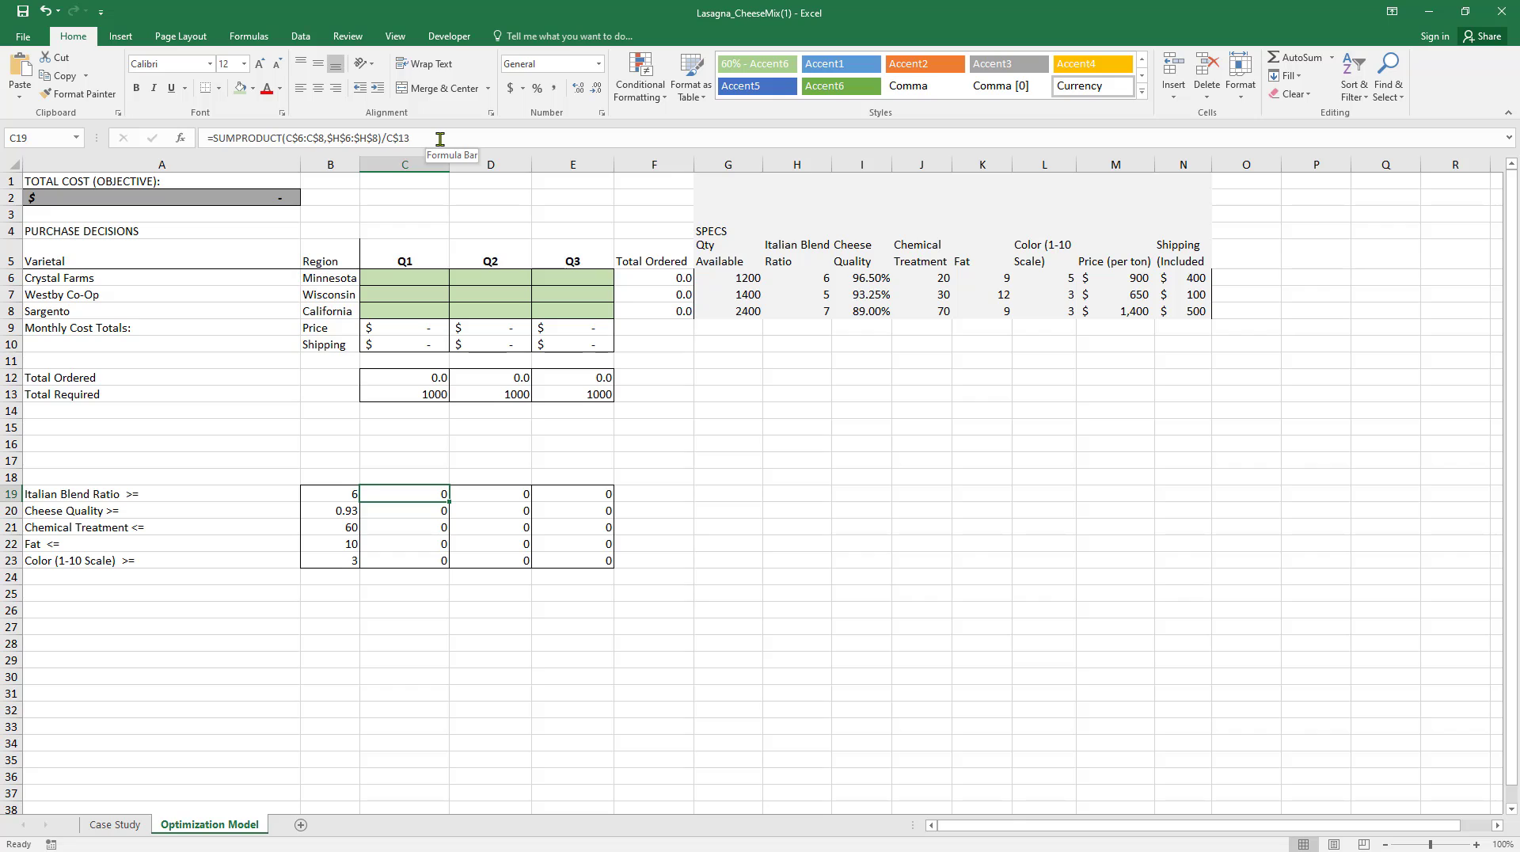
pyautogui.click(403, 276)
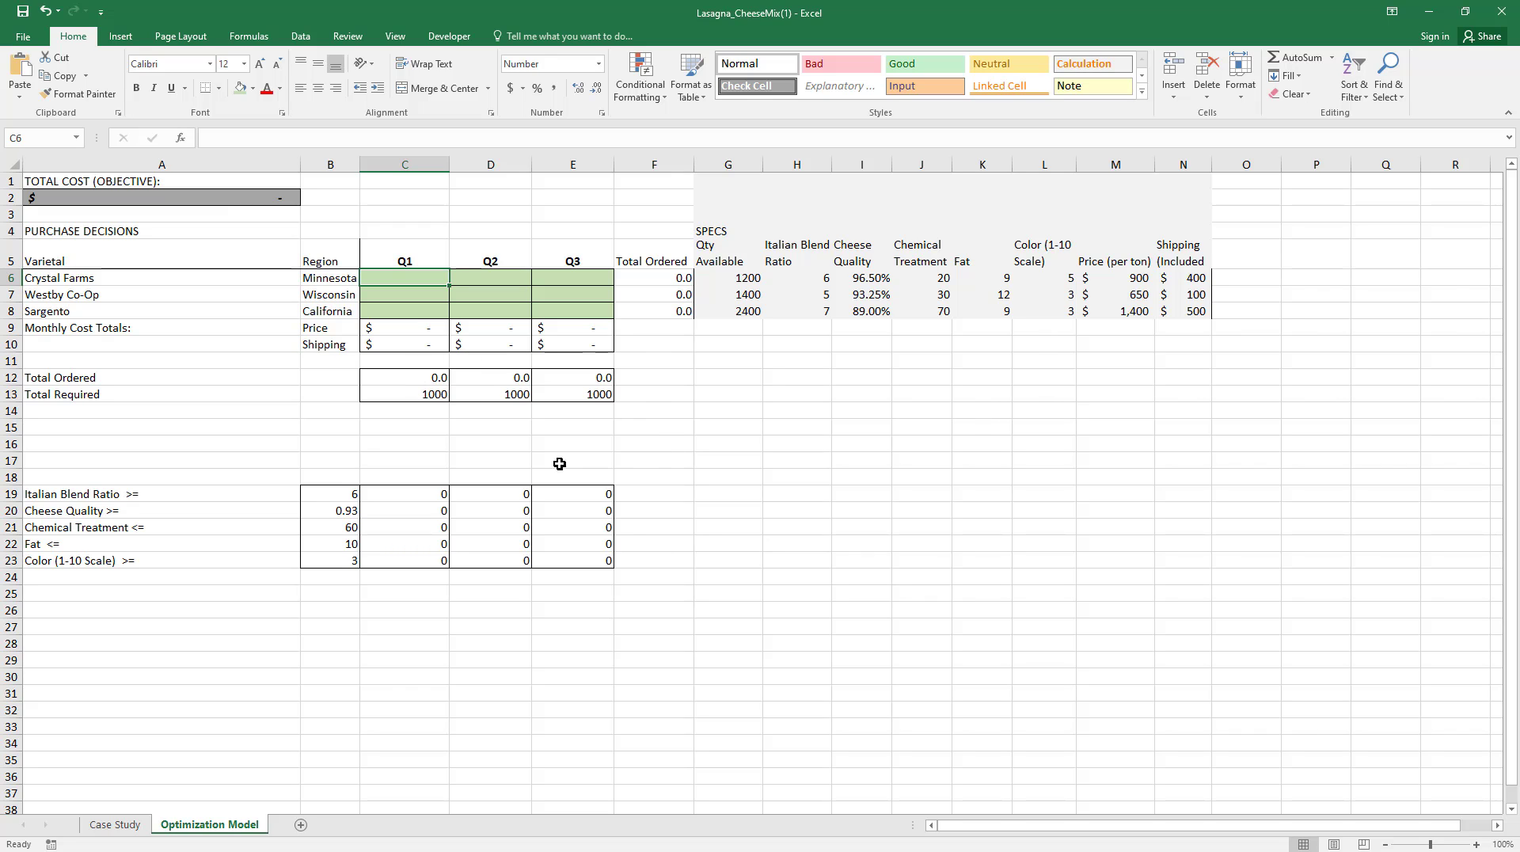
pyautogui.doubleClick(424, 329)
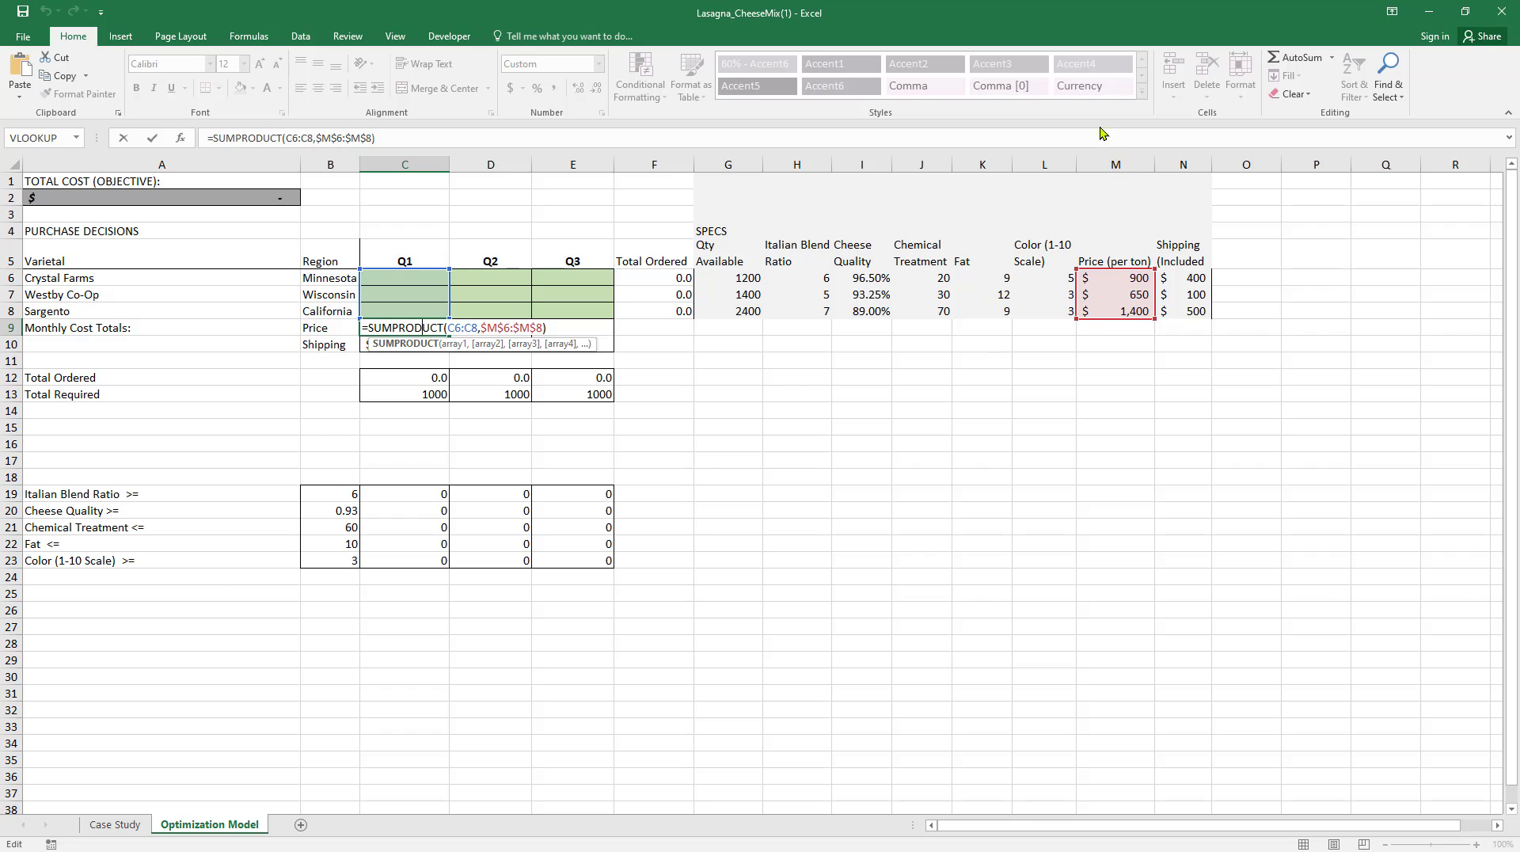
pyautogui.hotkey('ctrl', 'Return')
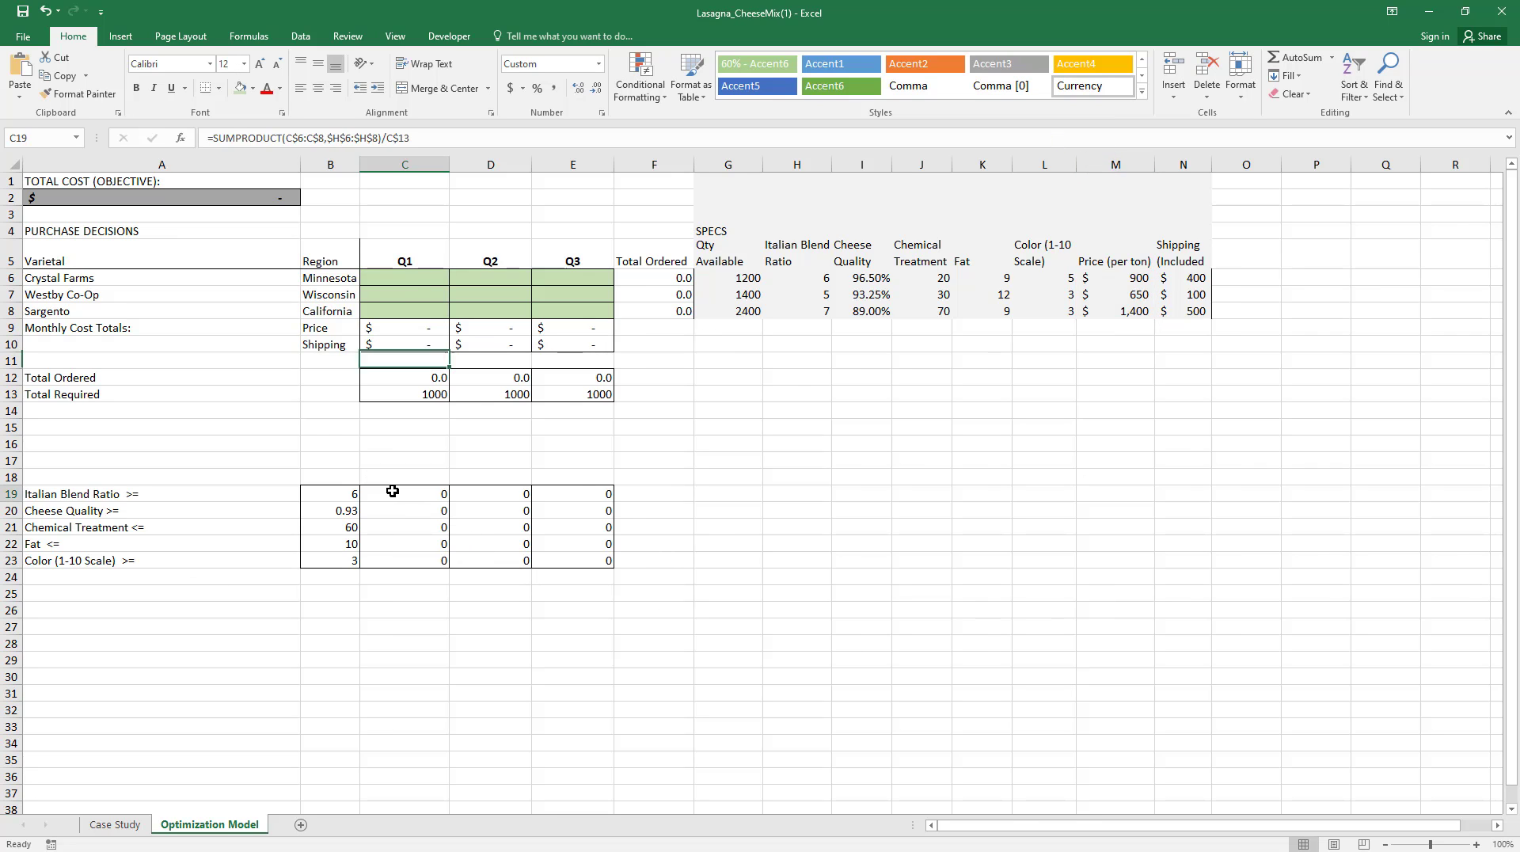
pyautogui.doubleClick(392, 493)
pyautogui.press('Escape')
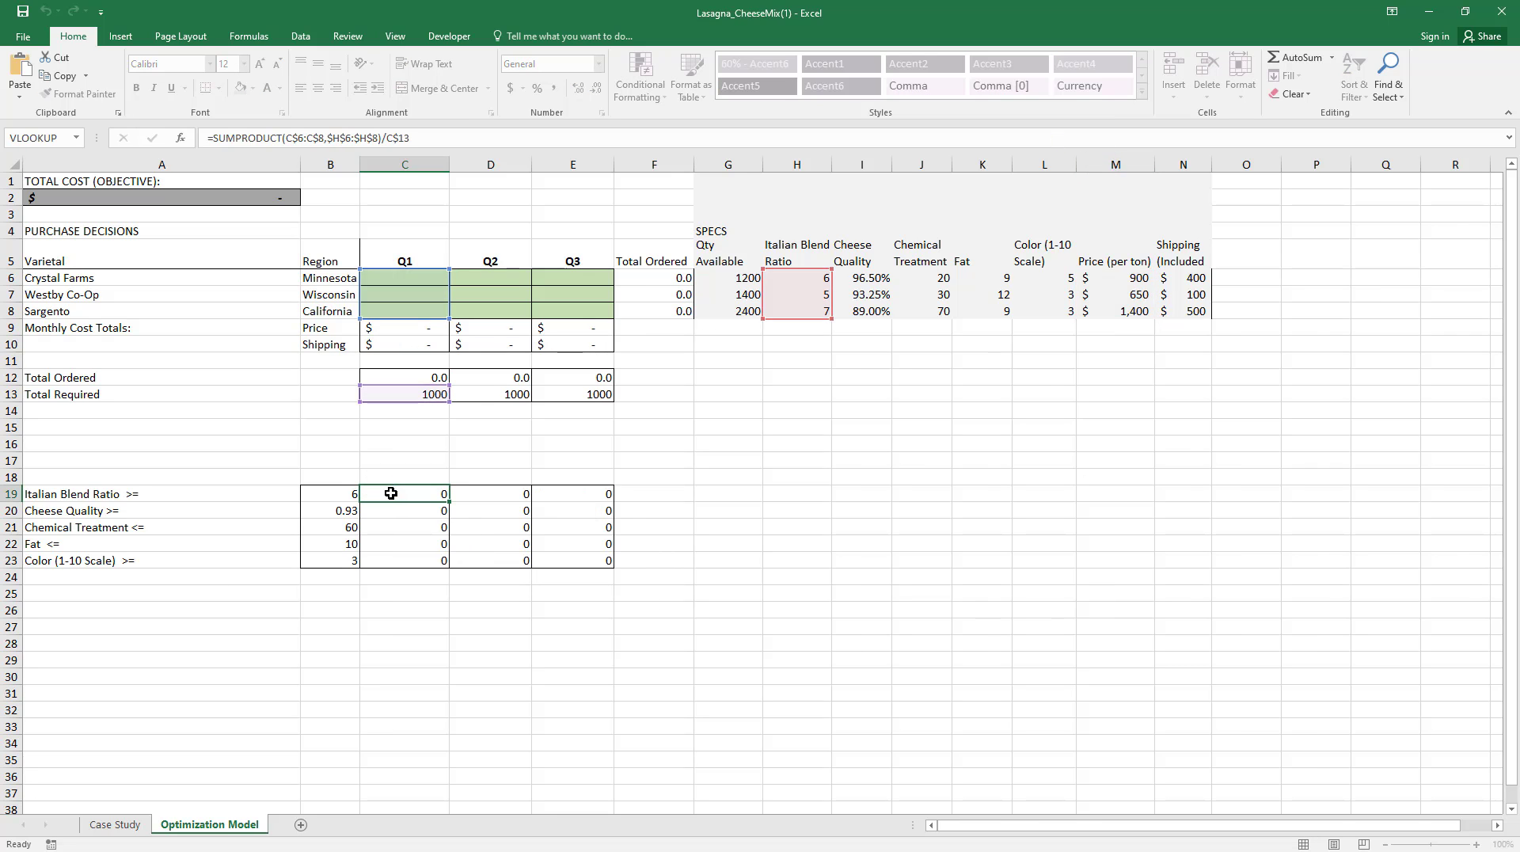
pyautogui.doubleClick(400, 527)
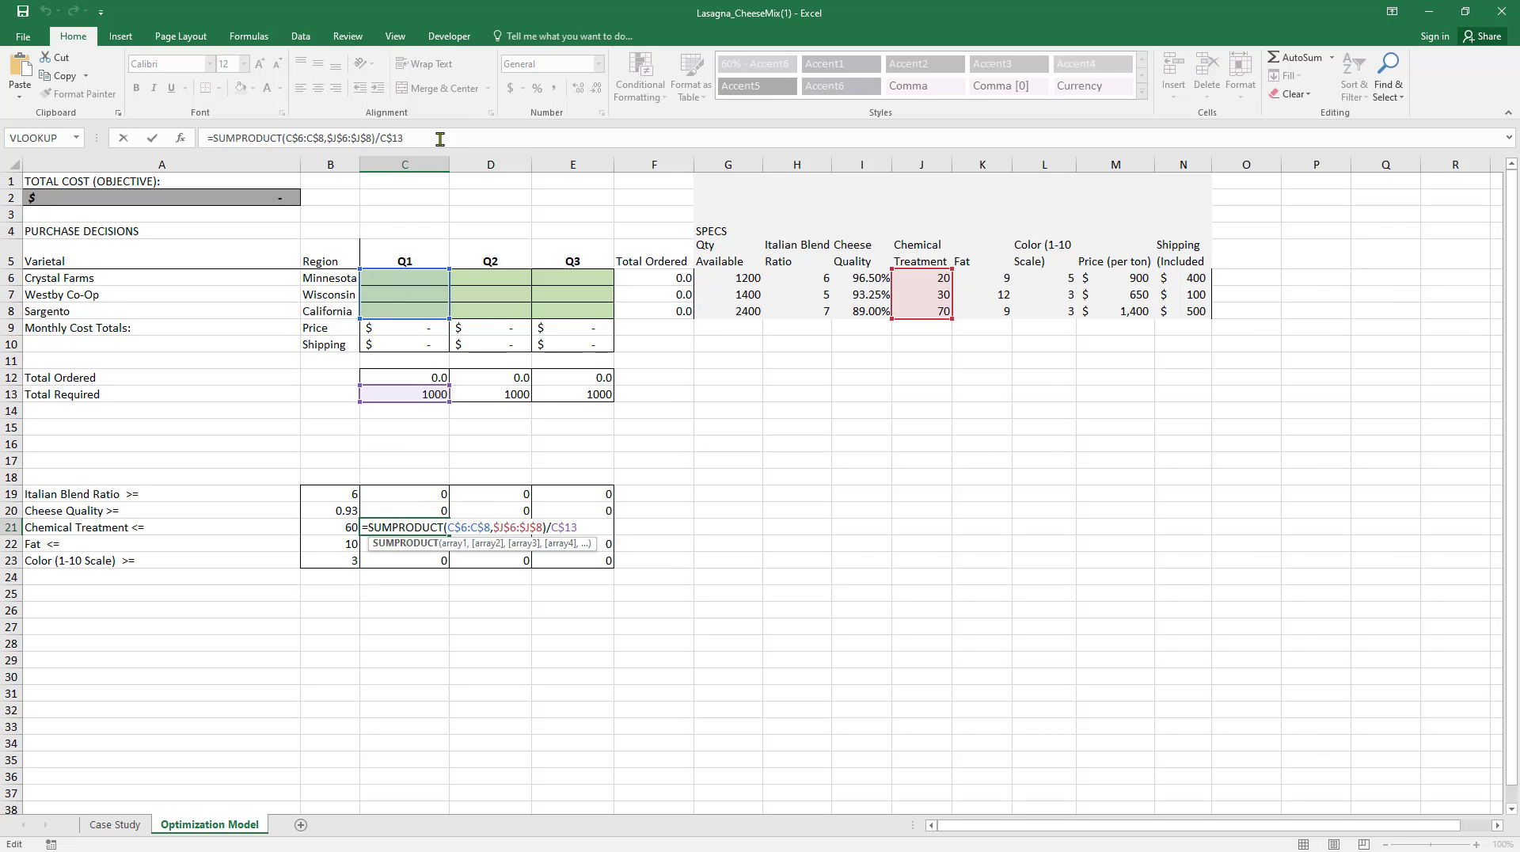
pyautogui.moveTo(441, 139); pyautogui.dragTo(385, 137)
pyautogui.press('Escape')
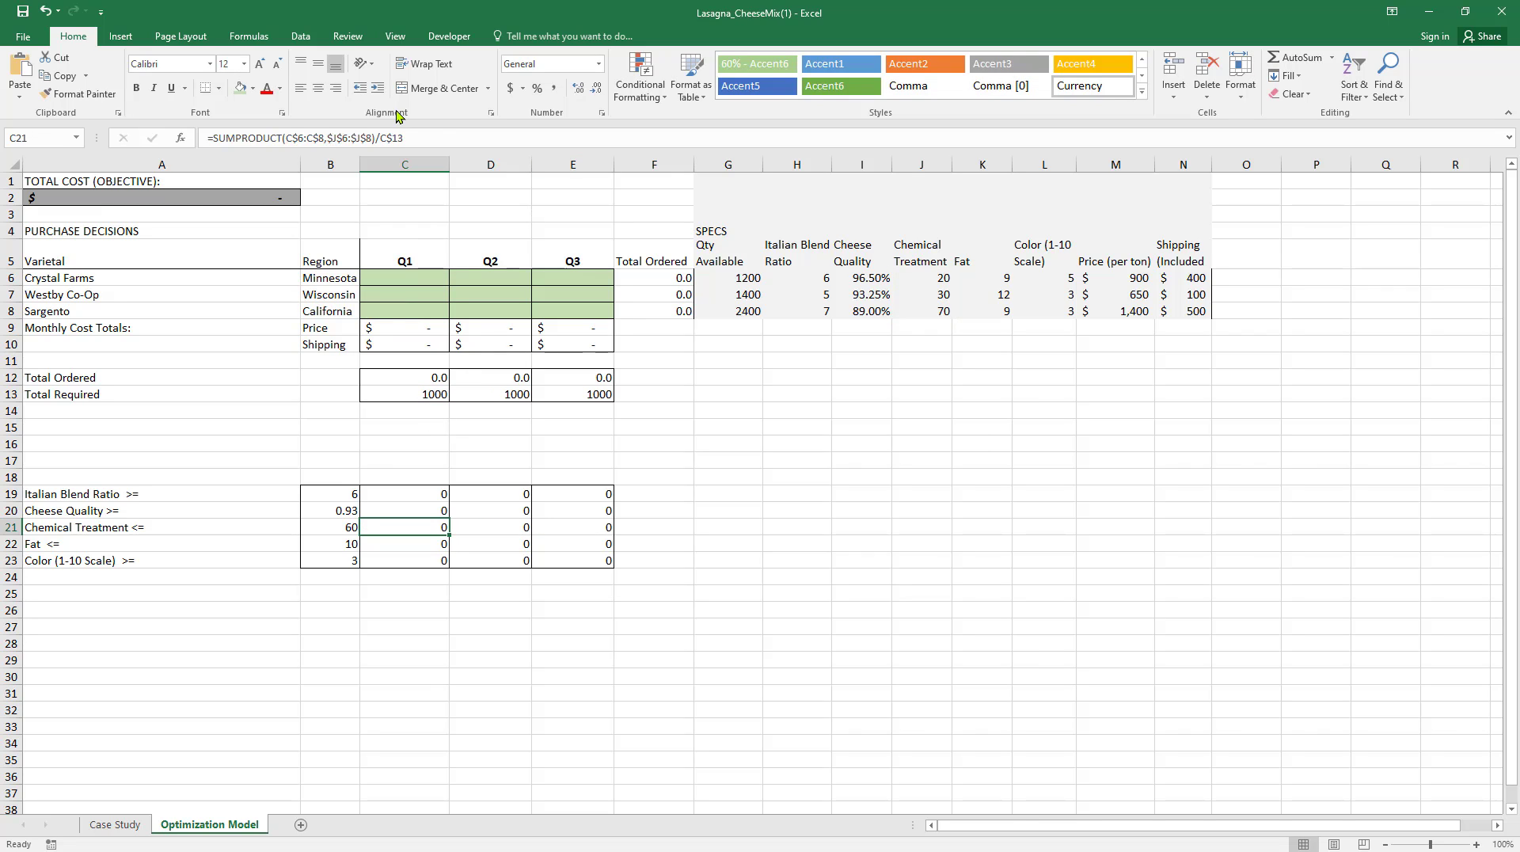
# Step: Review the suppliers' Italian blend ratios, the constraint limits in B19:B23, and the Q1 blend ratio, total ordered and total required cells
pyautogui.moveTo(809, 279); pyautogui.dragTo(802, 304)
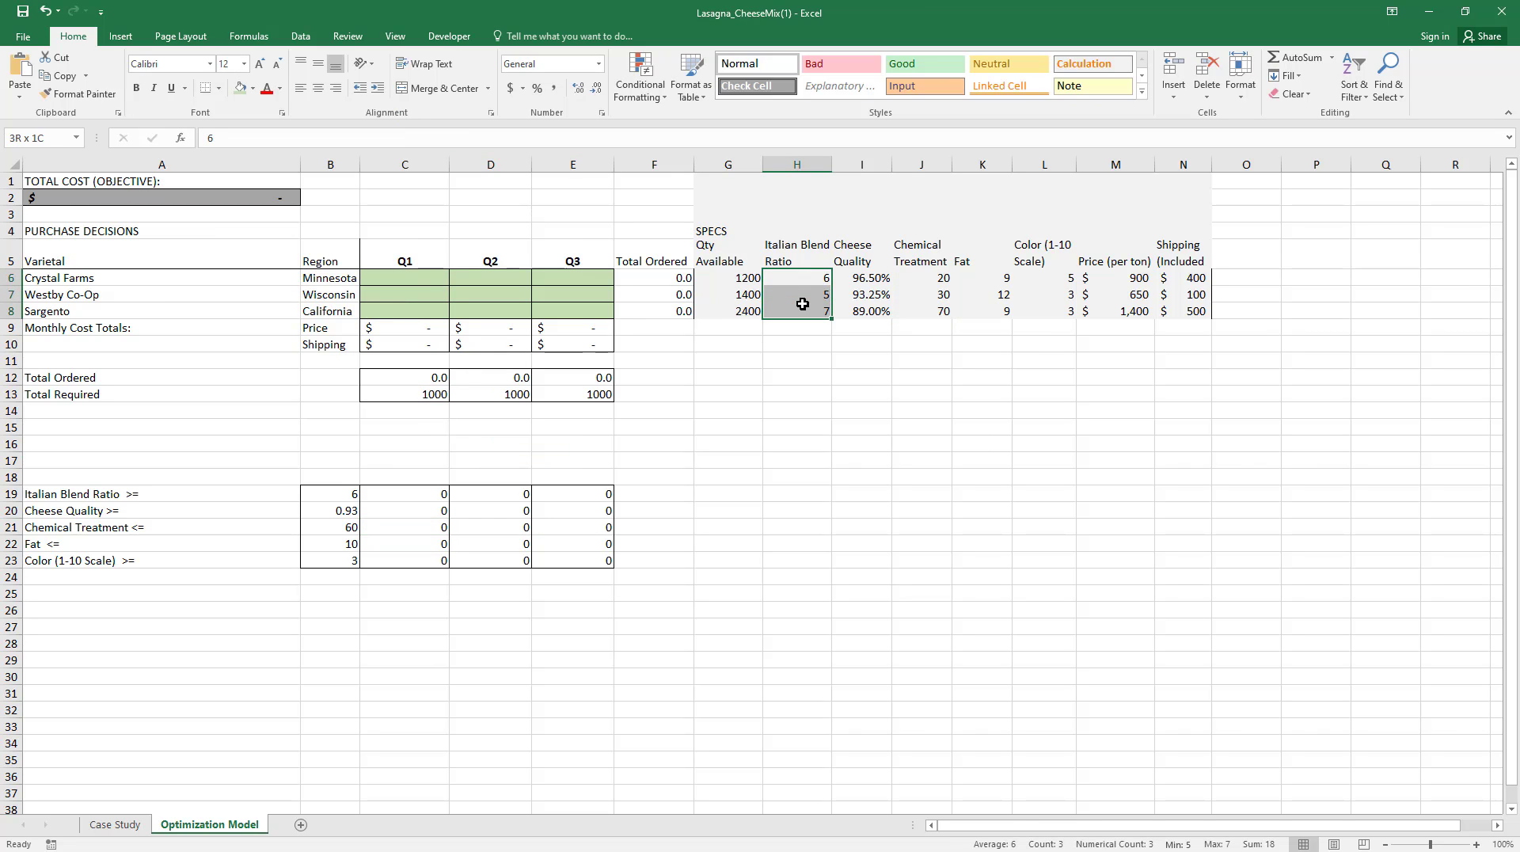
pyautogui.click(791, 282)
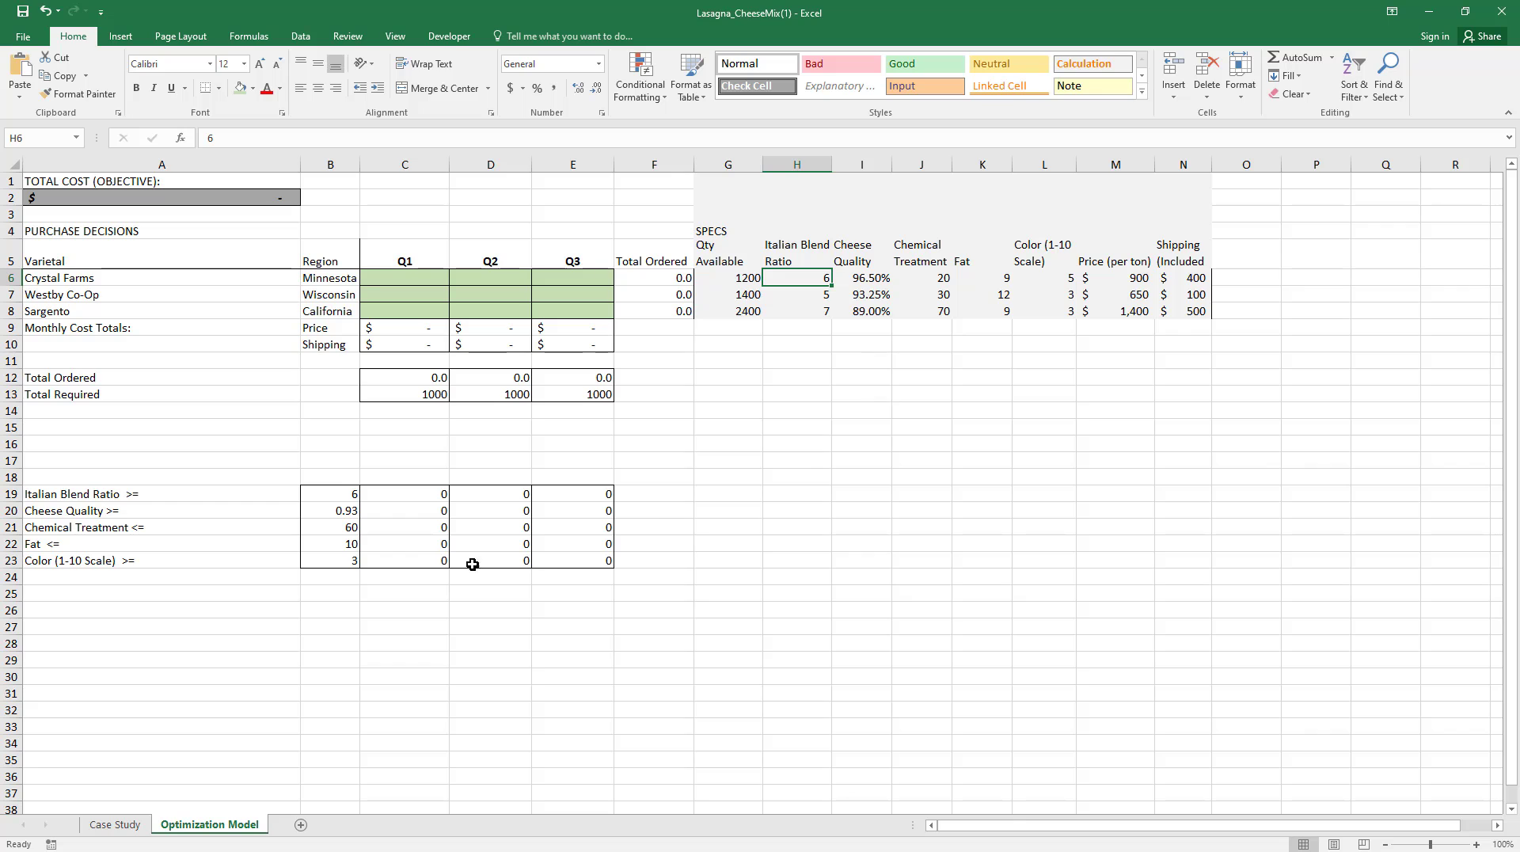
pyautogui.moveTo(307, 494); pyautogui.dragTo(320, 560)
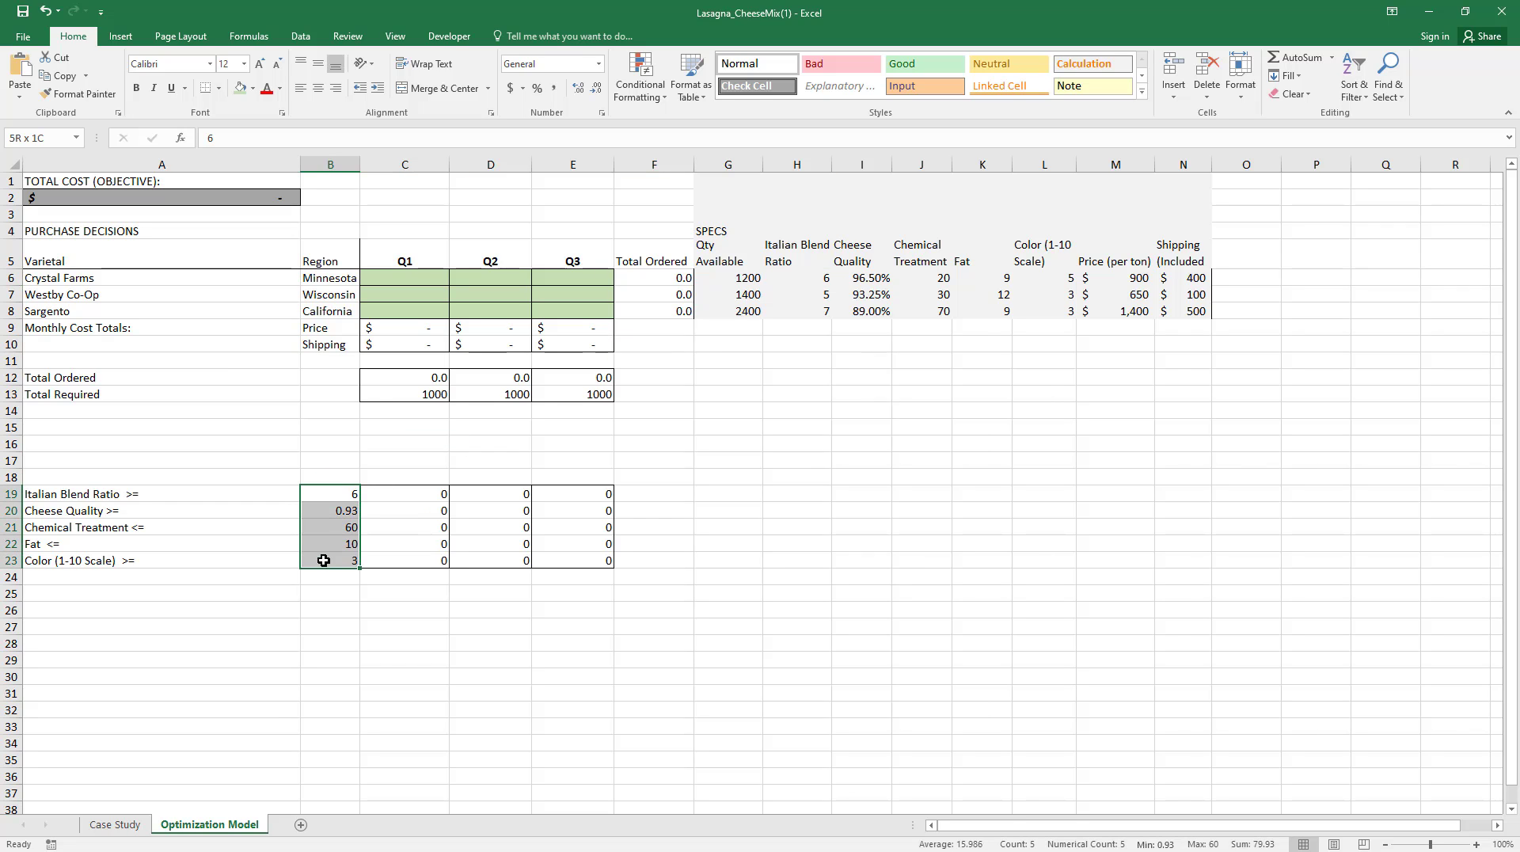
pyautogui.click(478, 617)
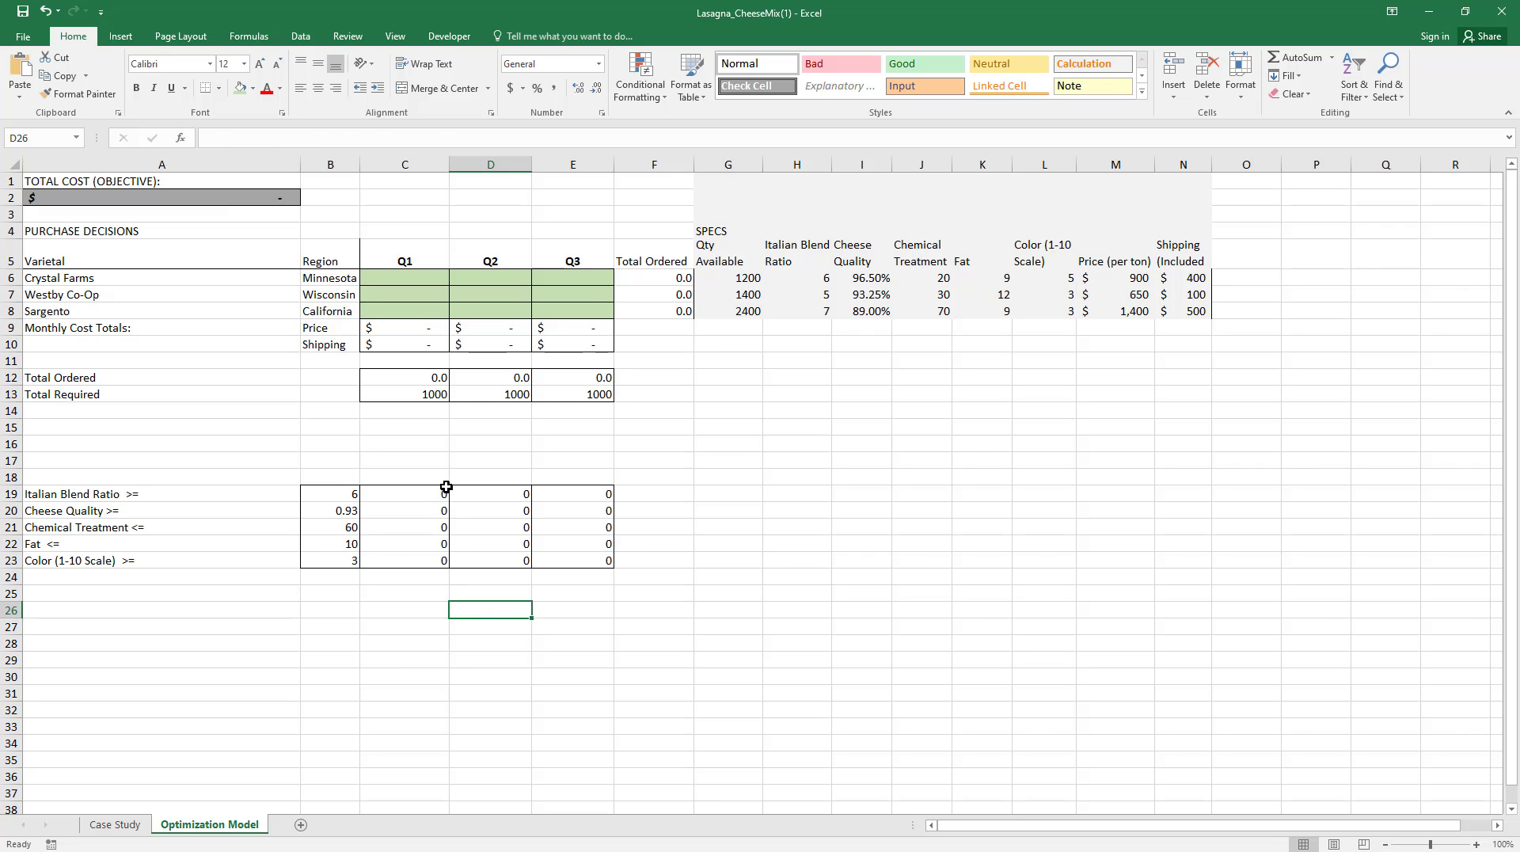
pyautogui.click(446, 487)
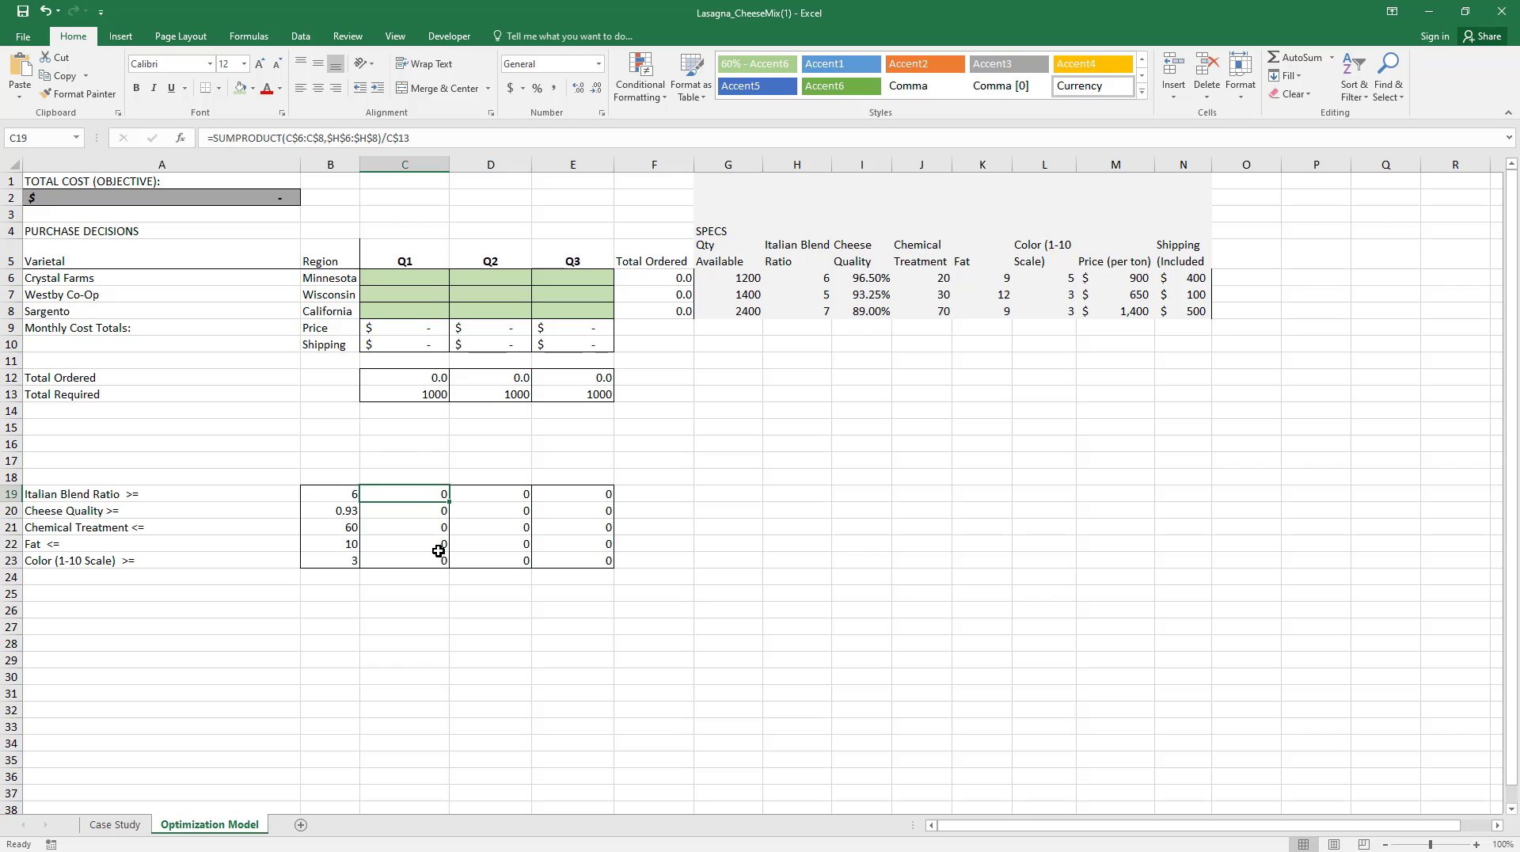
pyautogui.click(420, 383)
pyautogui.press('Down')
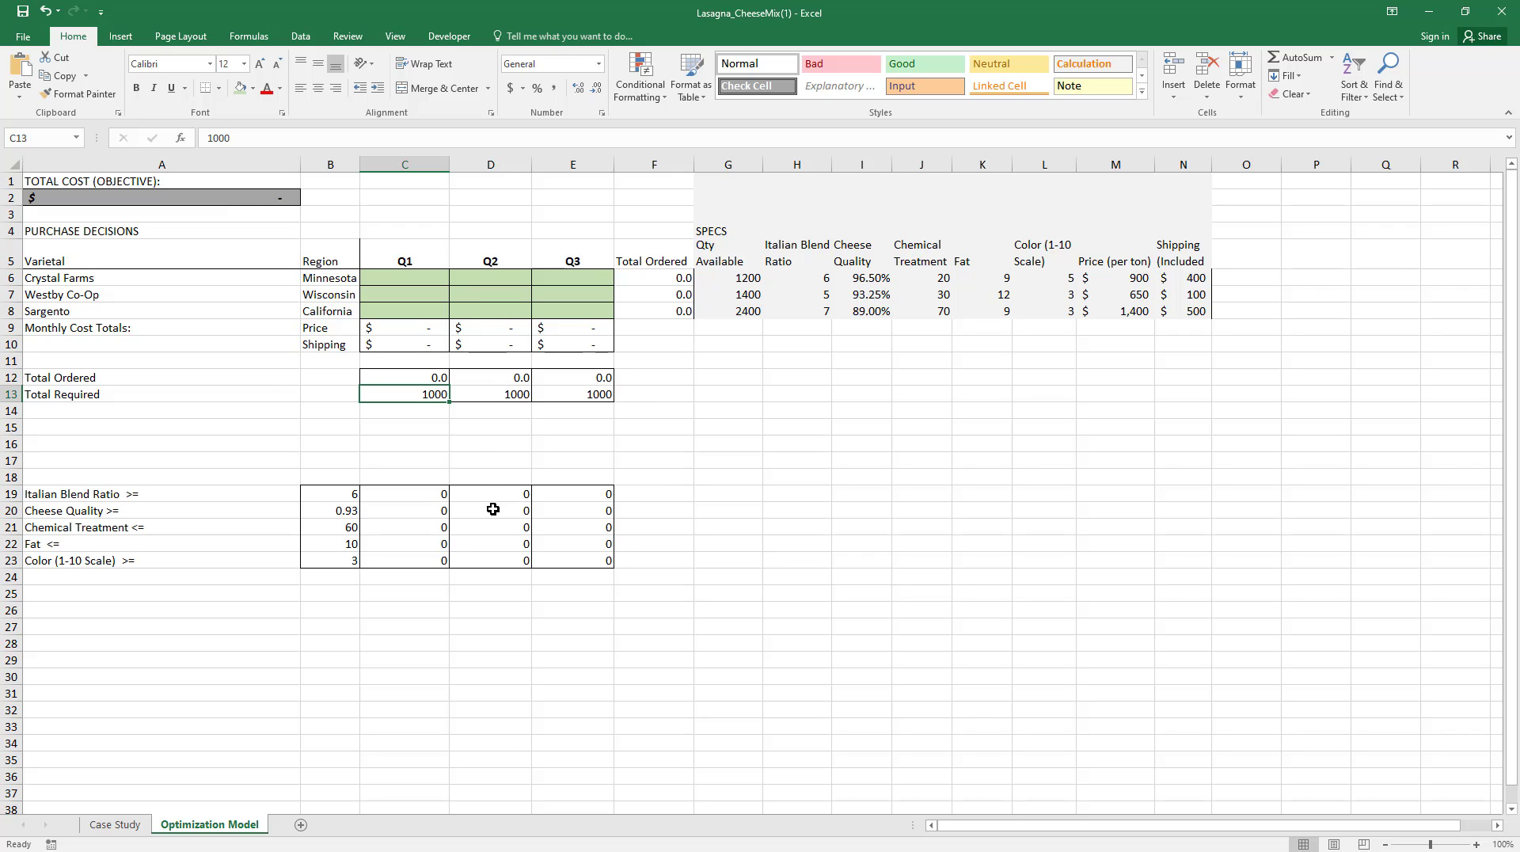
pyautogui.click(422, 374)
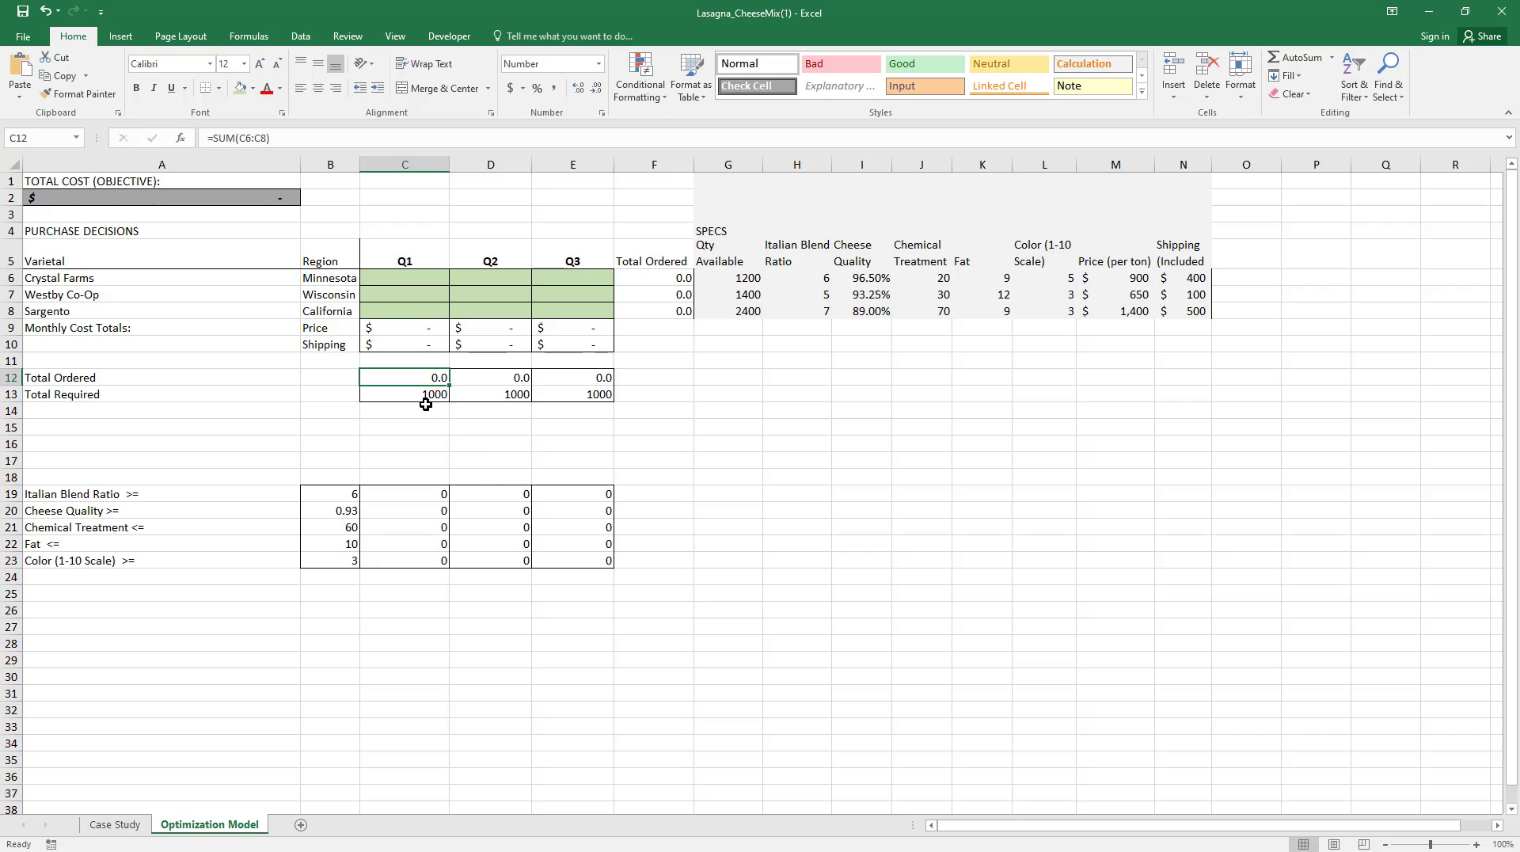
pyautogui.click(418, 390)
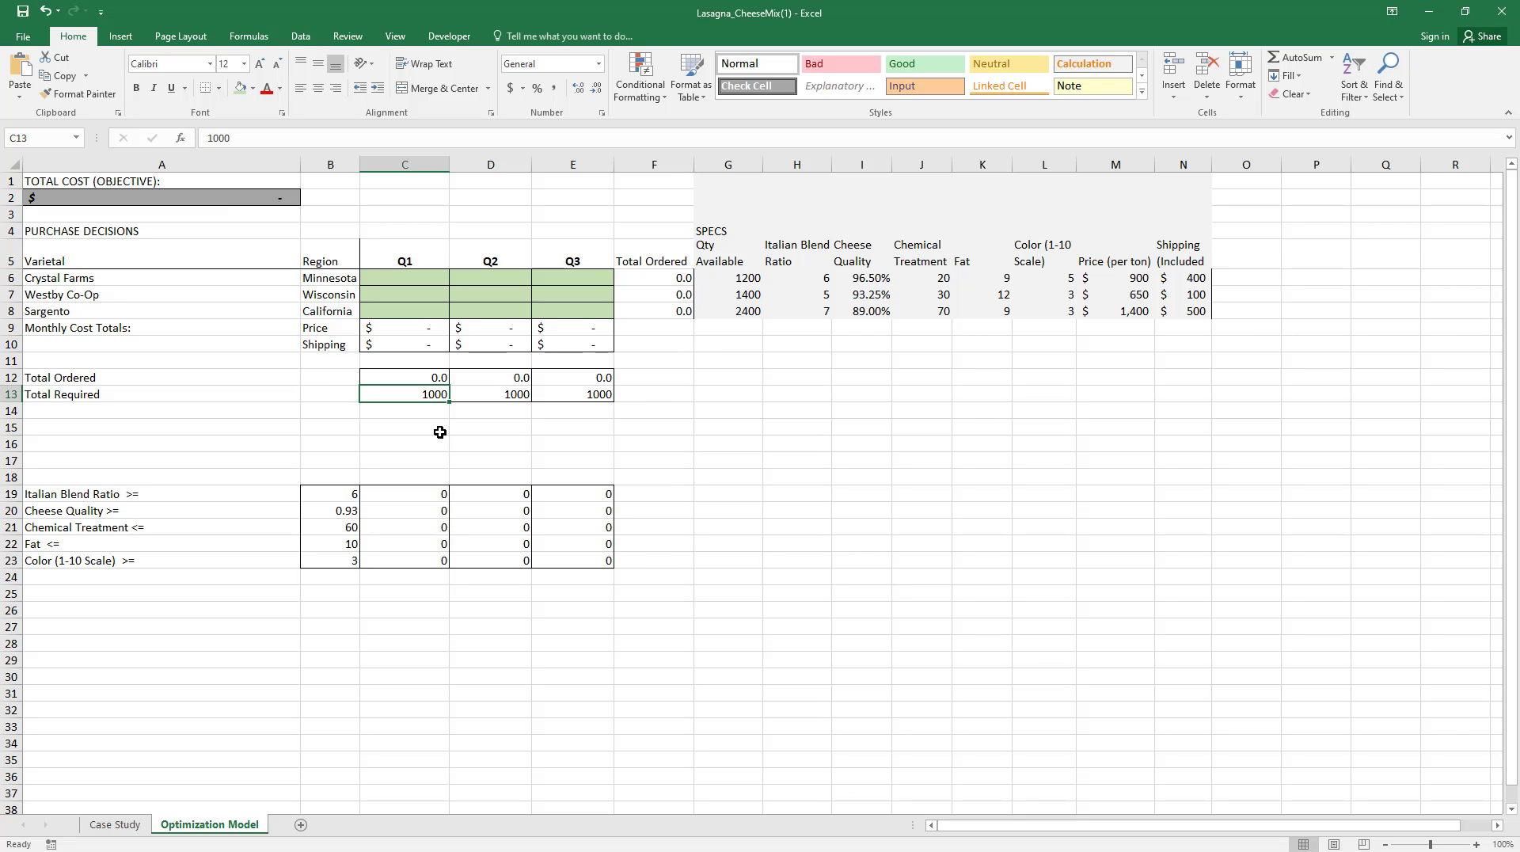
pyautogui.click(421, 499)
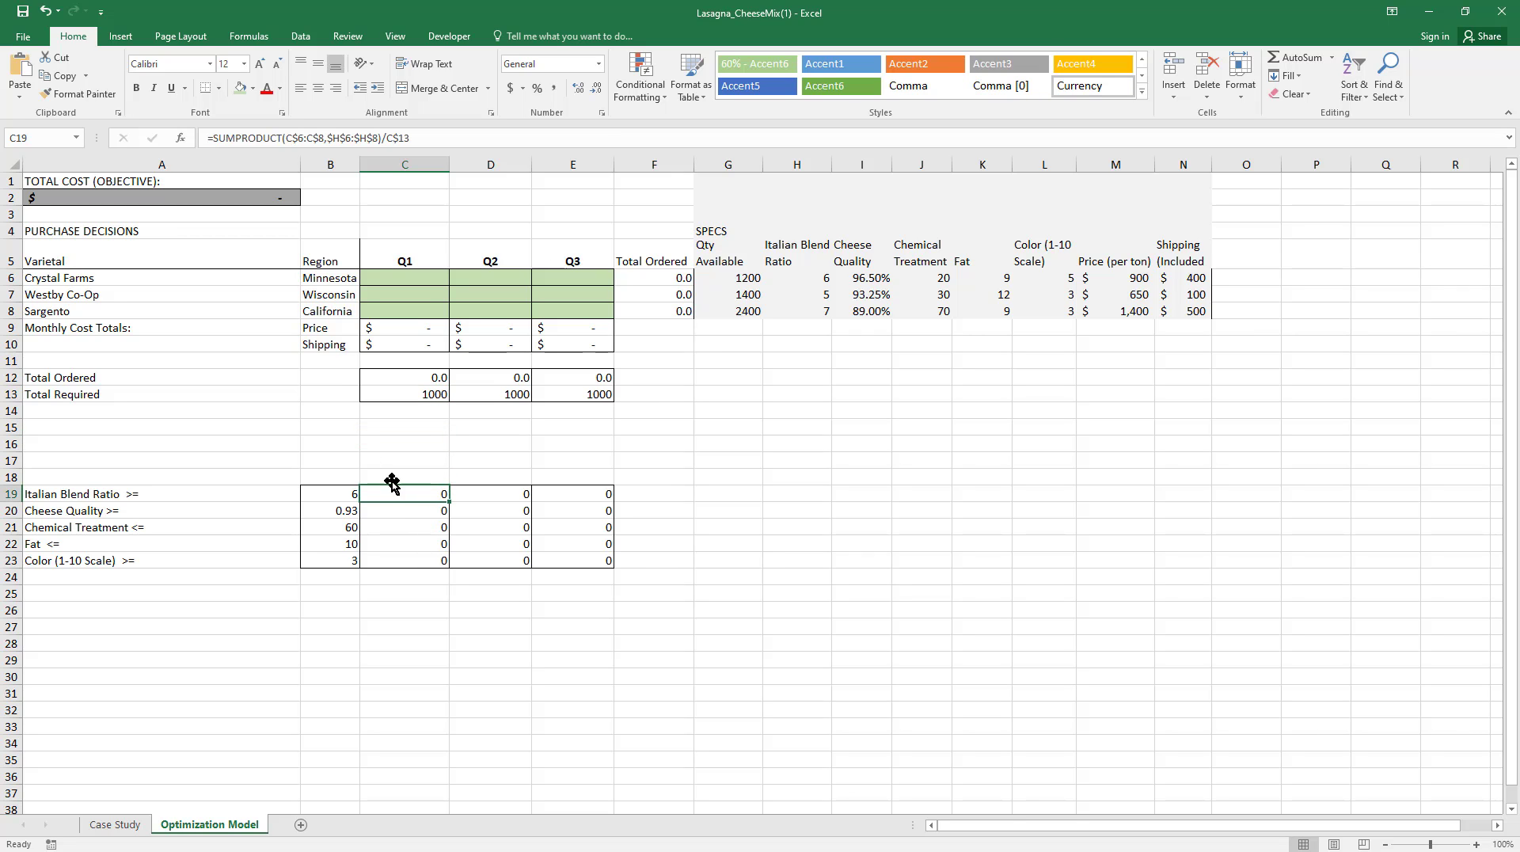
# Step: Enter trial Q1 quantities of 1 for Crystal Farms and Sargento, and undo both entries
pyautogui.moveTo(418, 278); pyautogui.dragTo(398, 310)
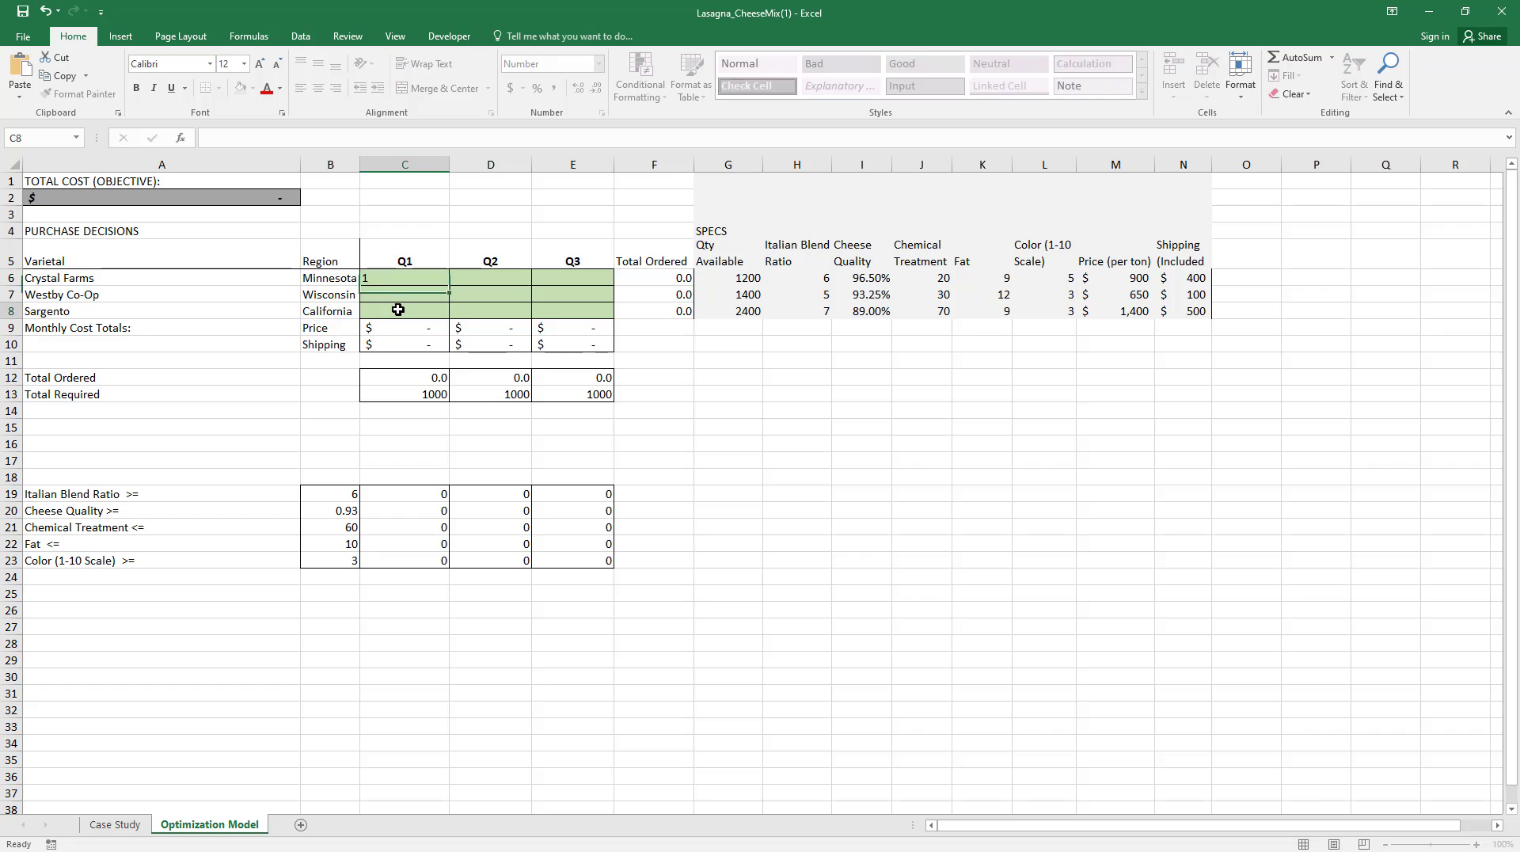
pyautogui.press('Return')
pyautogui.press('Return')
pyautogui.write('1')
pyautogui.press('Return')
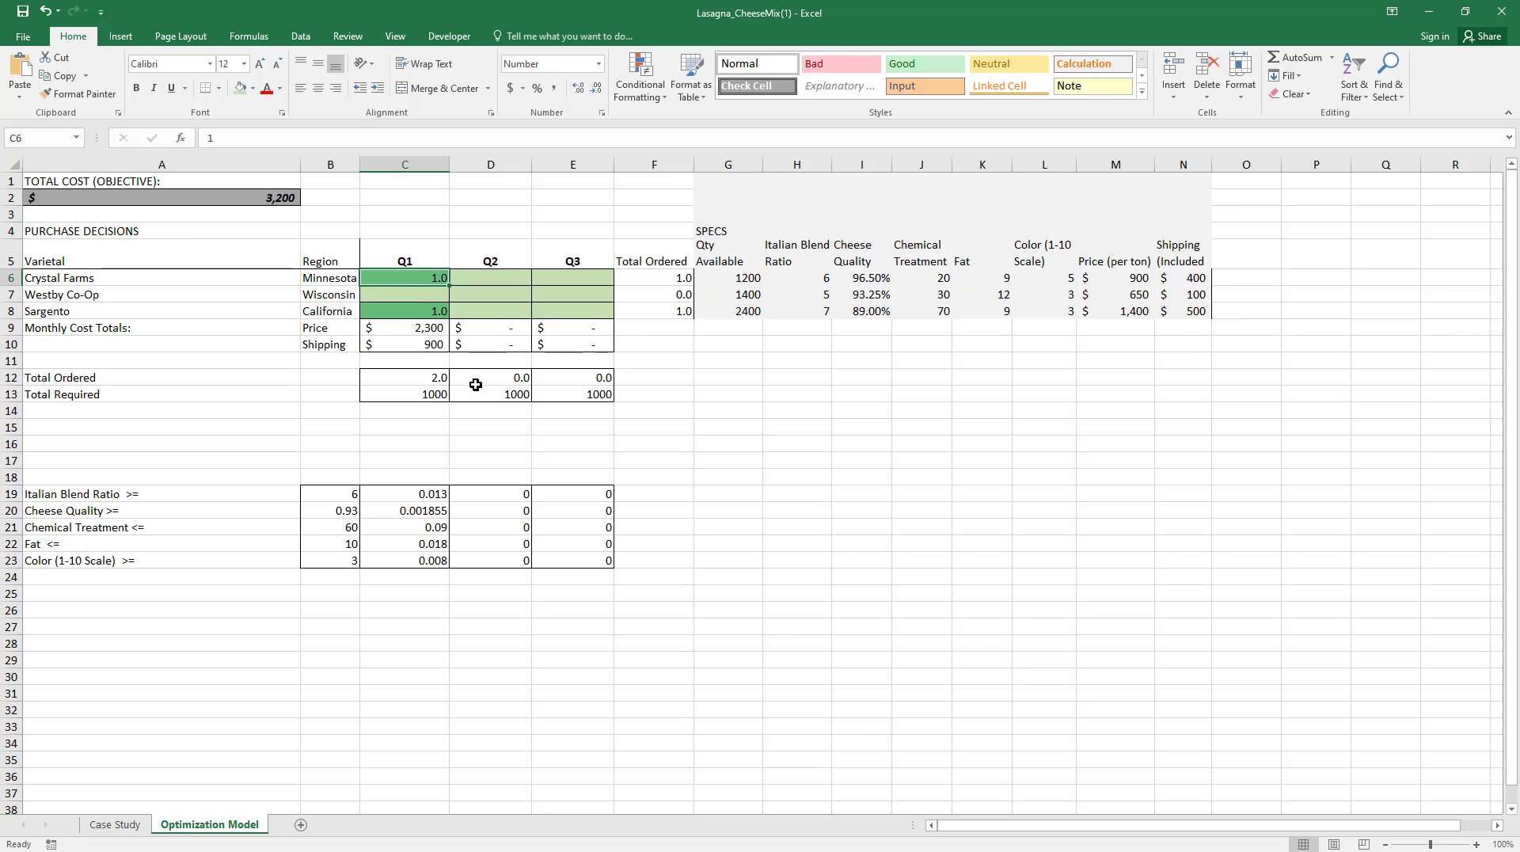
pyautogui.hotkey('ctrl', 'z')
pyautogui.hotkey('ctrl', 'z')
pyautogui.click(434, 457)
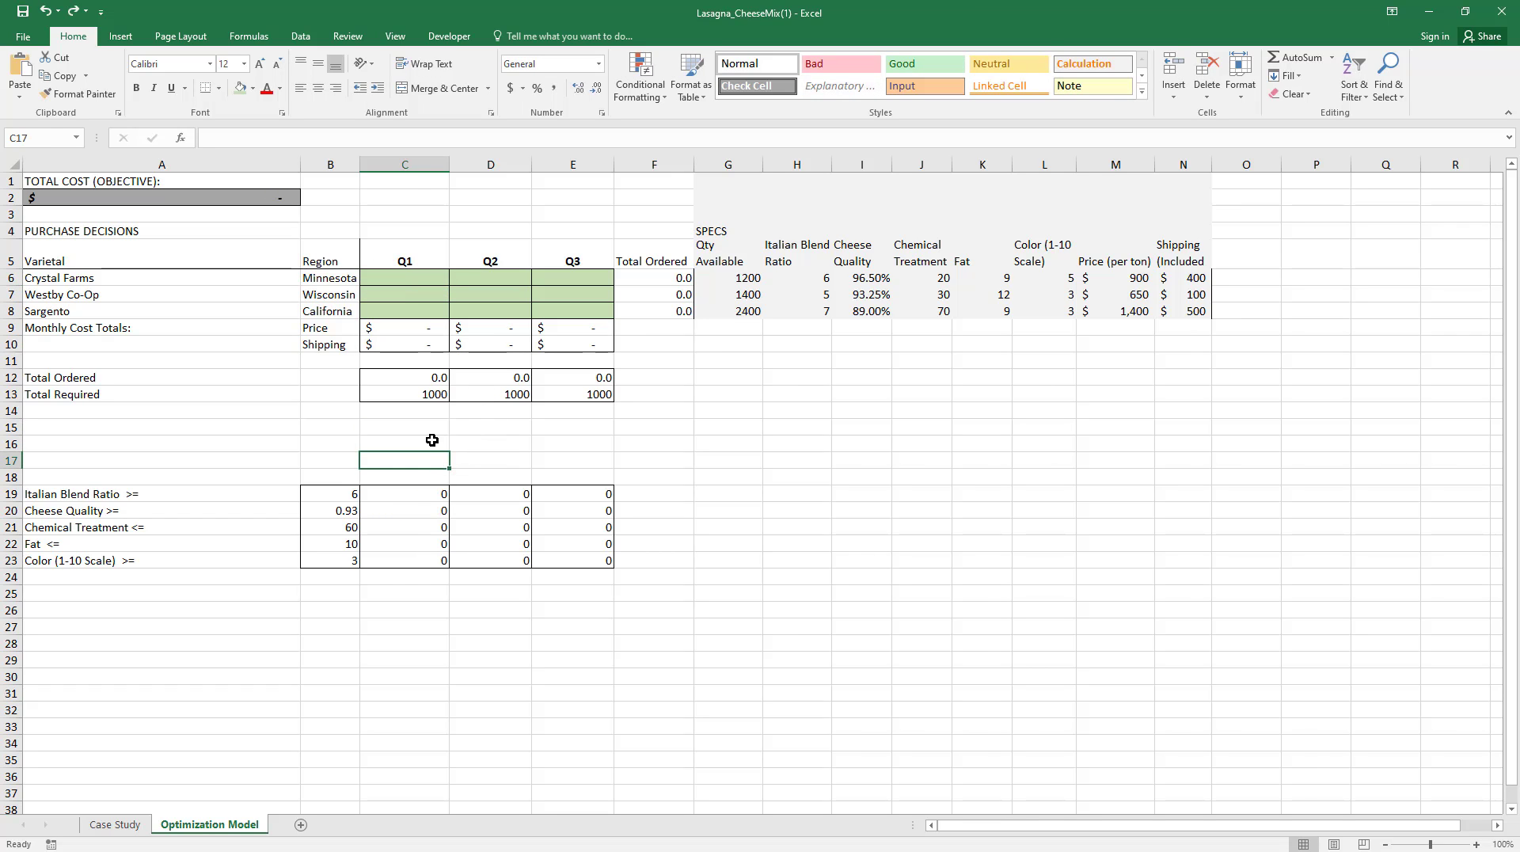
# Step: Review the Total Required quantities in C13:E13 and the Q1 Italian blend ratio formula in C19
pyautogui.click(432, 393)
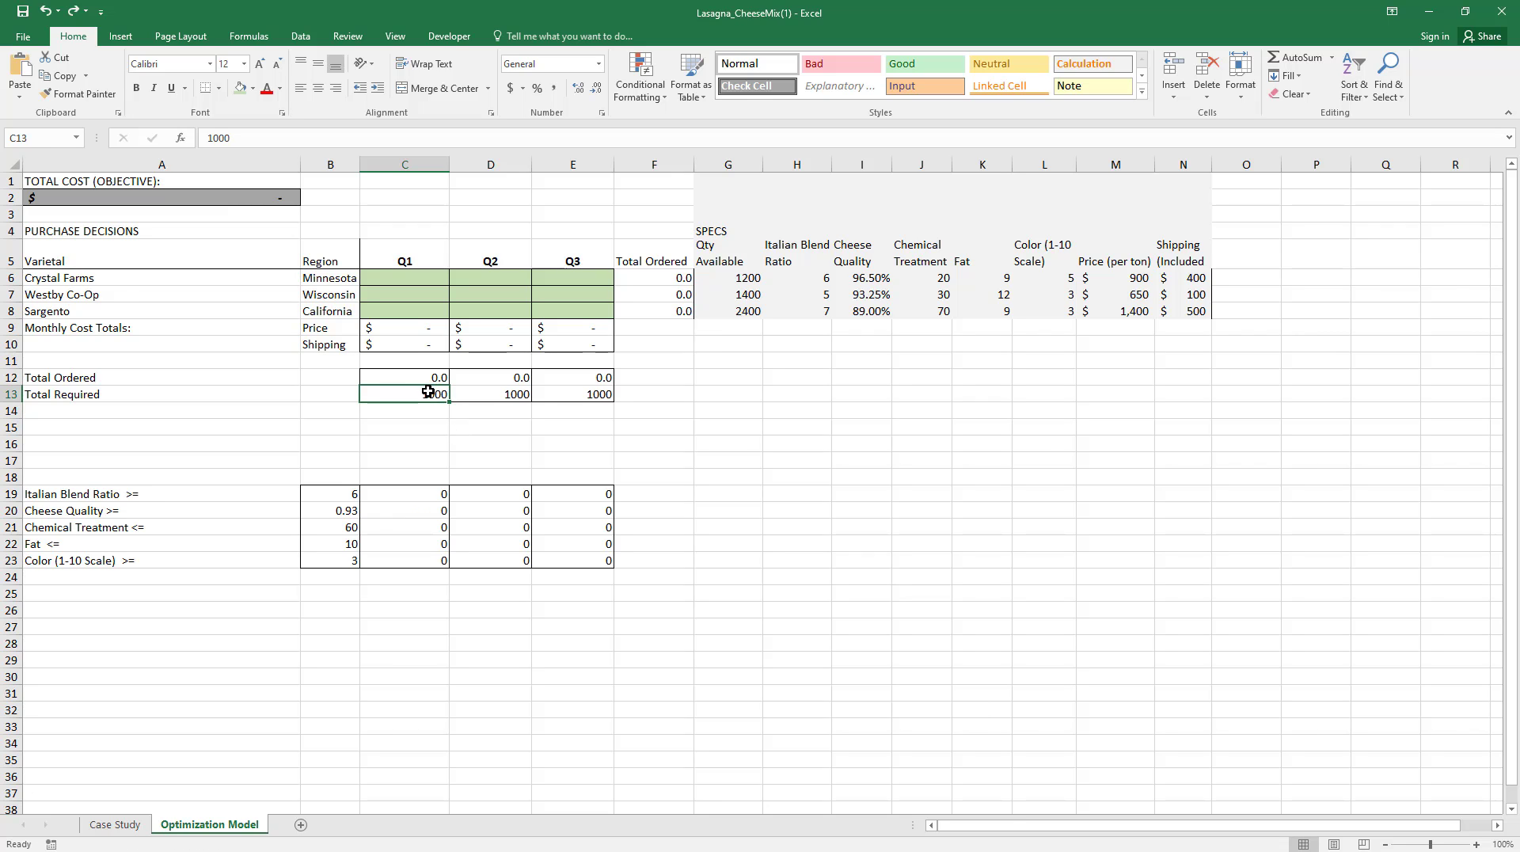
pyautogui.moveTo(427, 391); pyautogui.dragTo(546, 396)
pyautogui.click(394, 444)
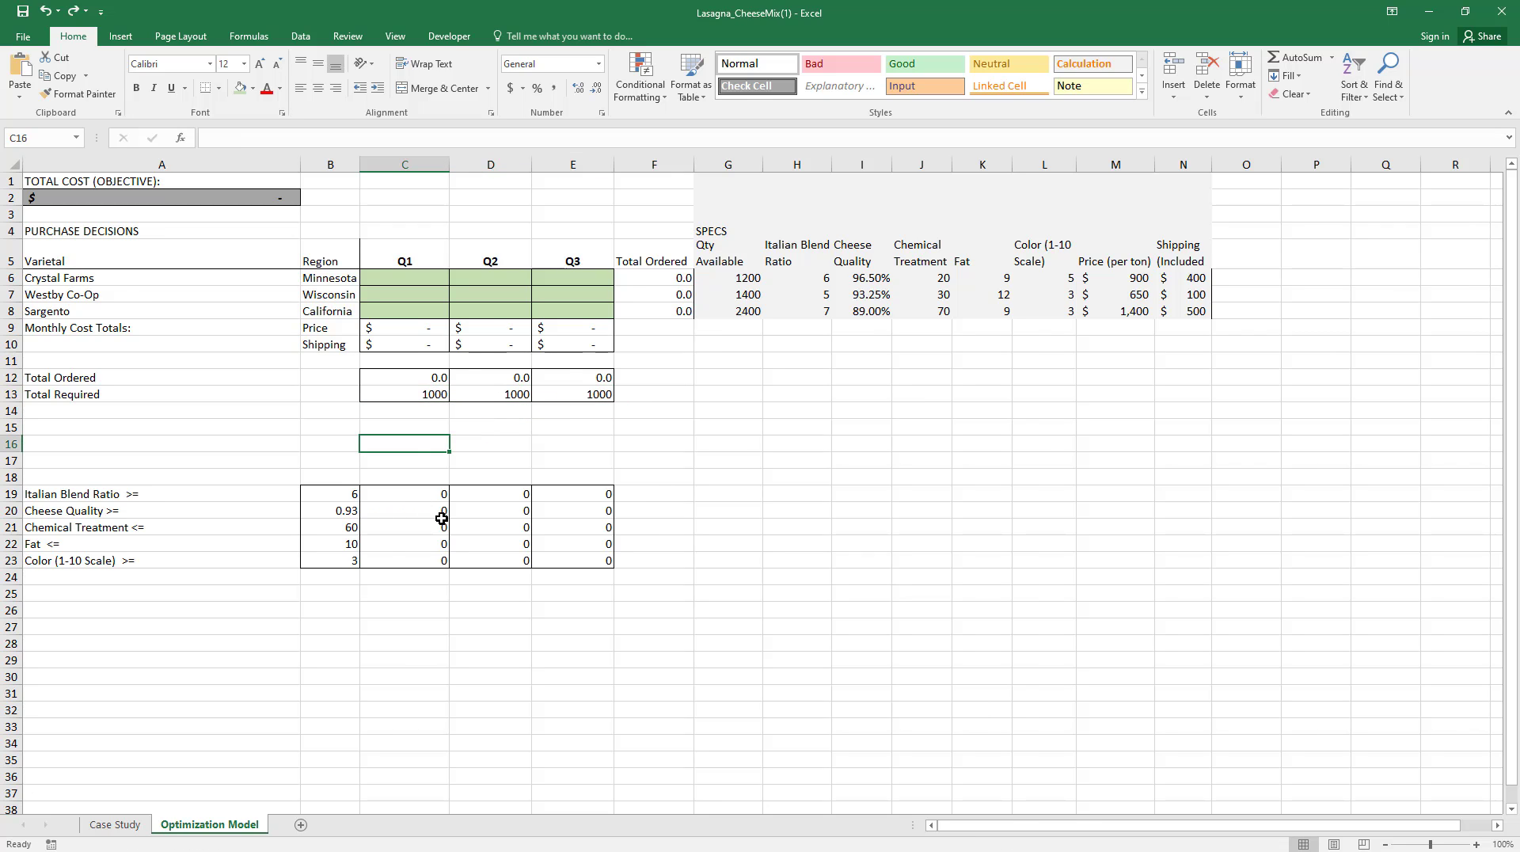
pyautogui.click(425, 494)
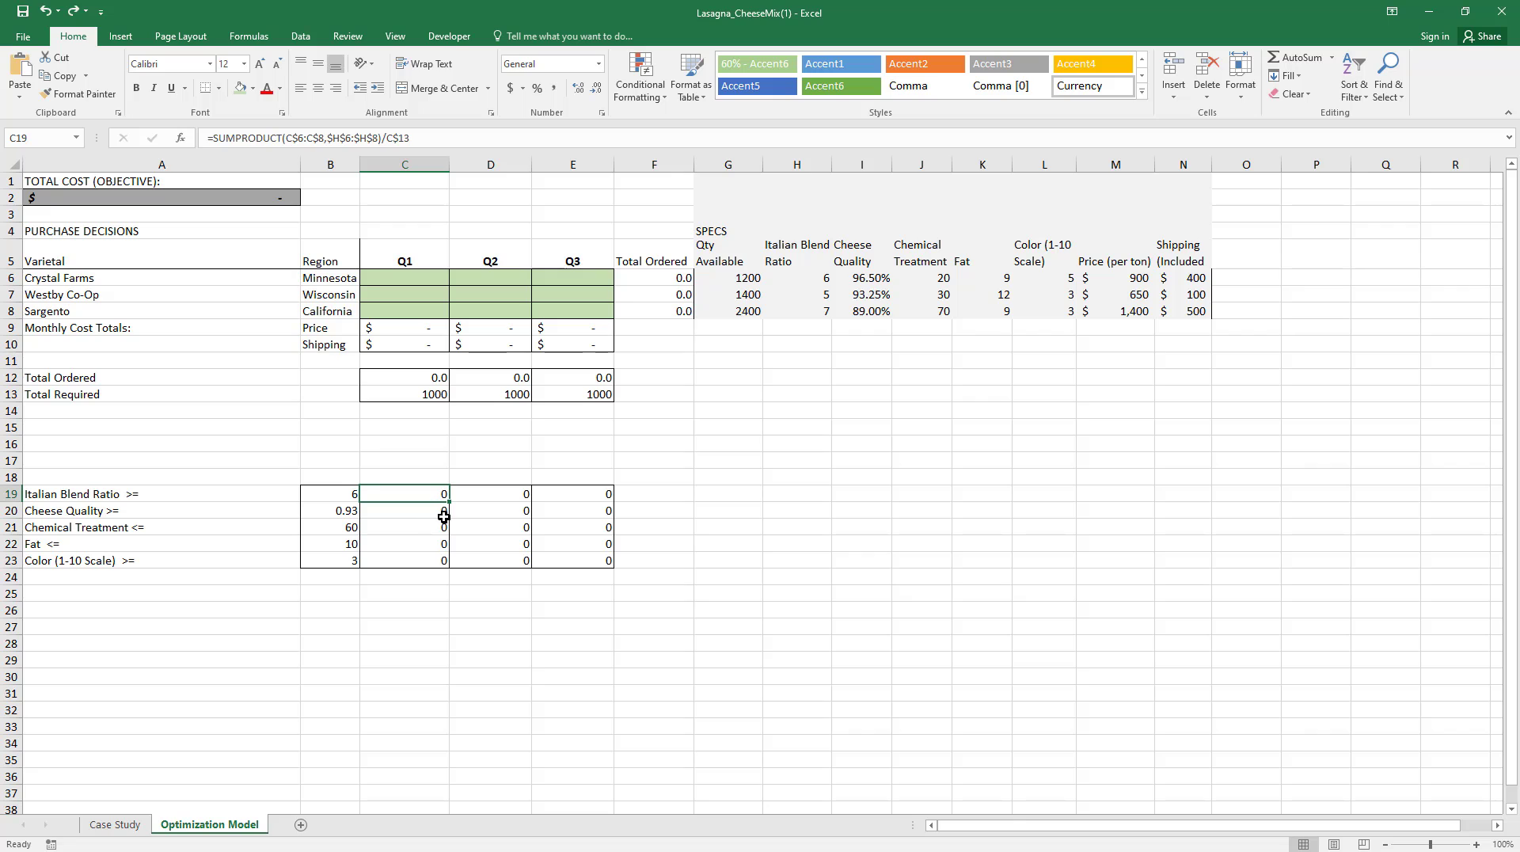
# Step: Open Solver and set its objective to the total cost cell A2
pyautogui.click(297, 36)
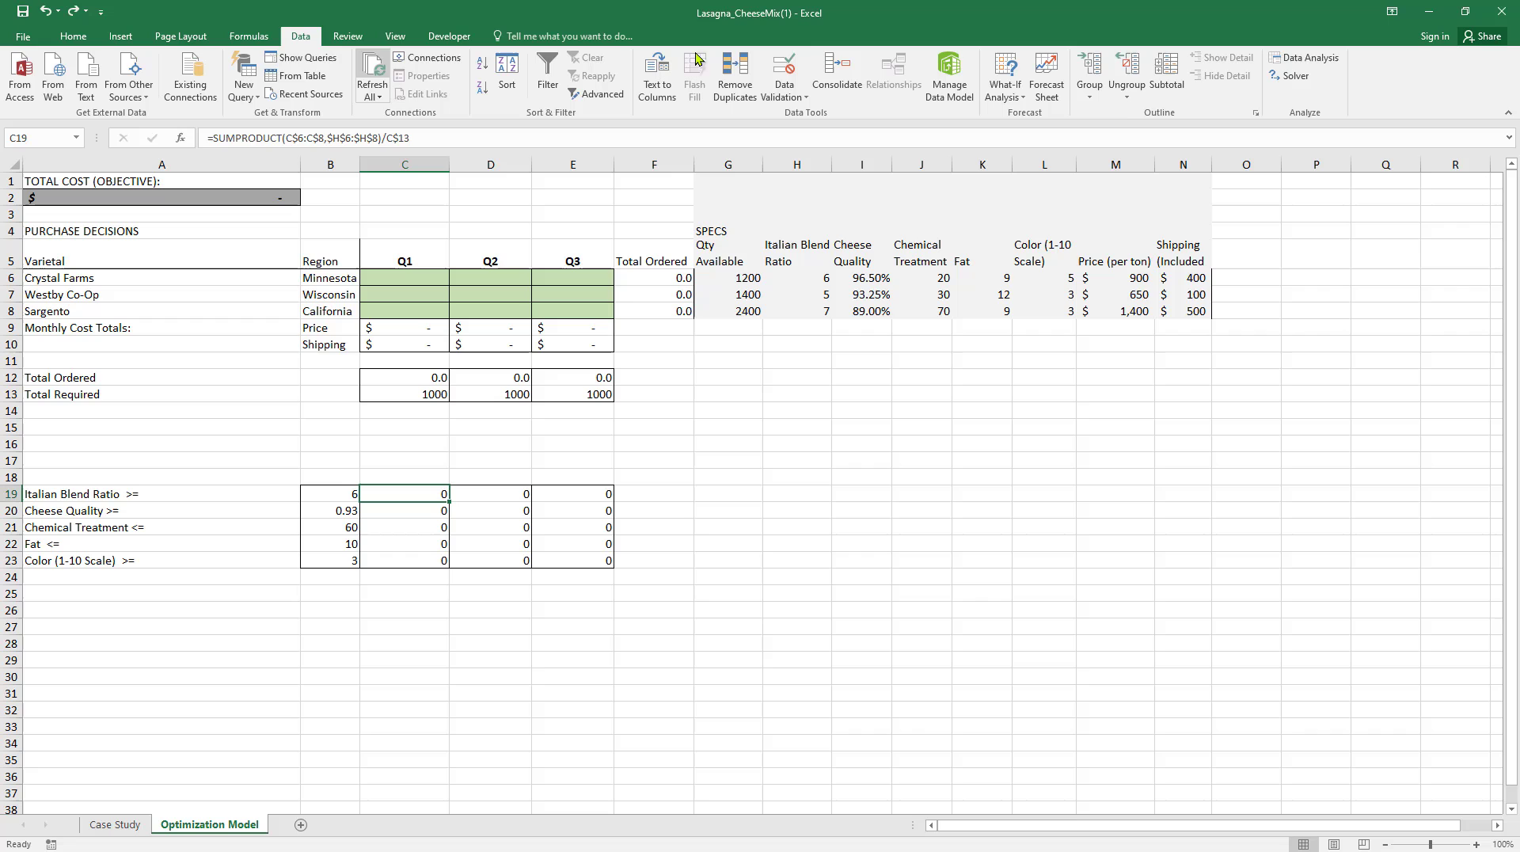
pyautogui.click(1296, 77)
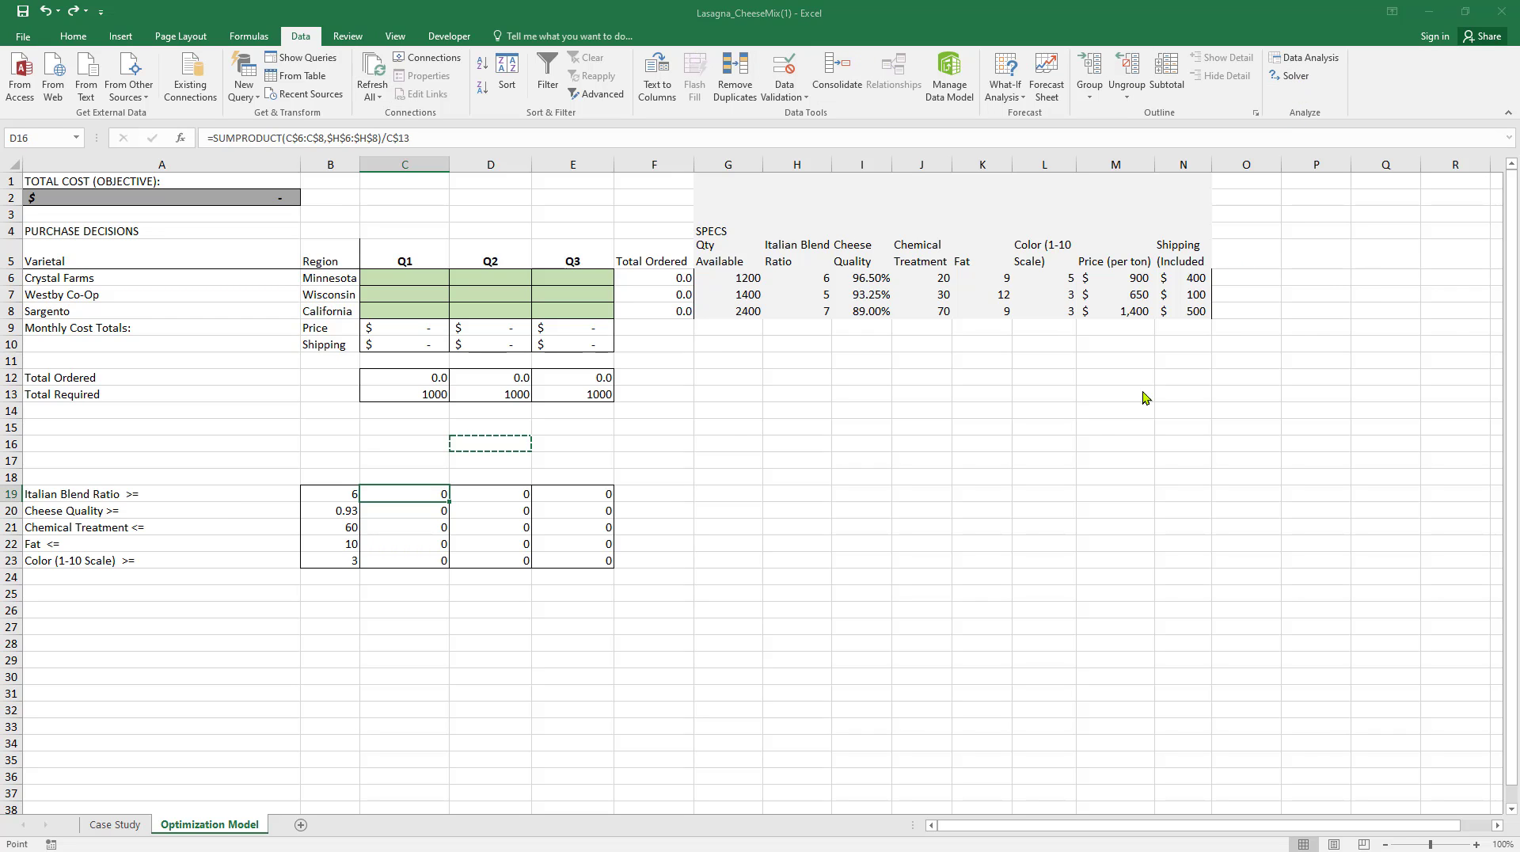
pyautogui.moveTo(1025, 237); pyautogui.dragTo(1031, 359)
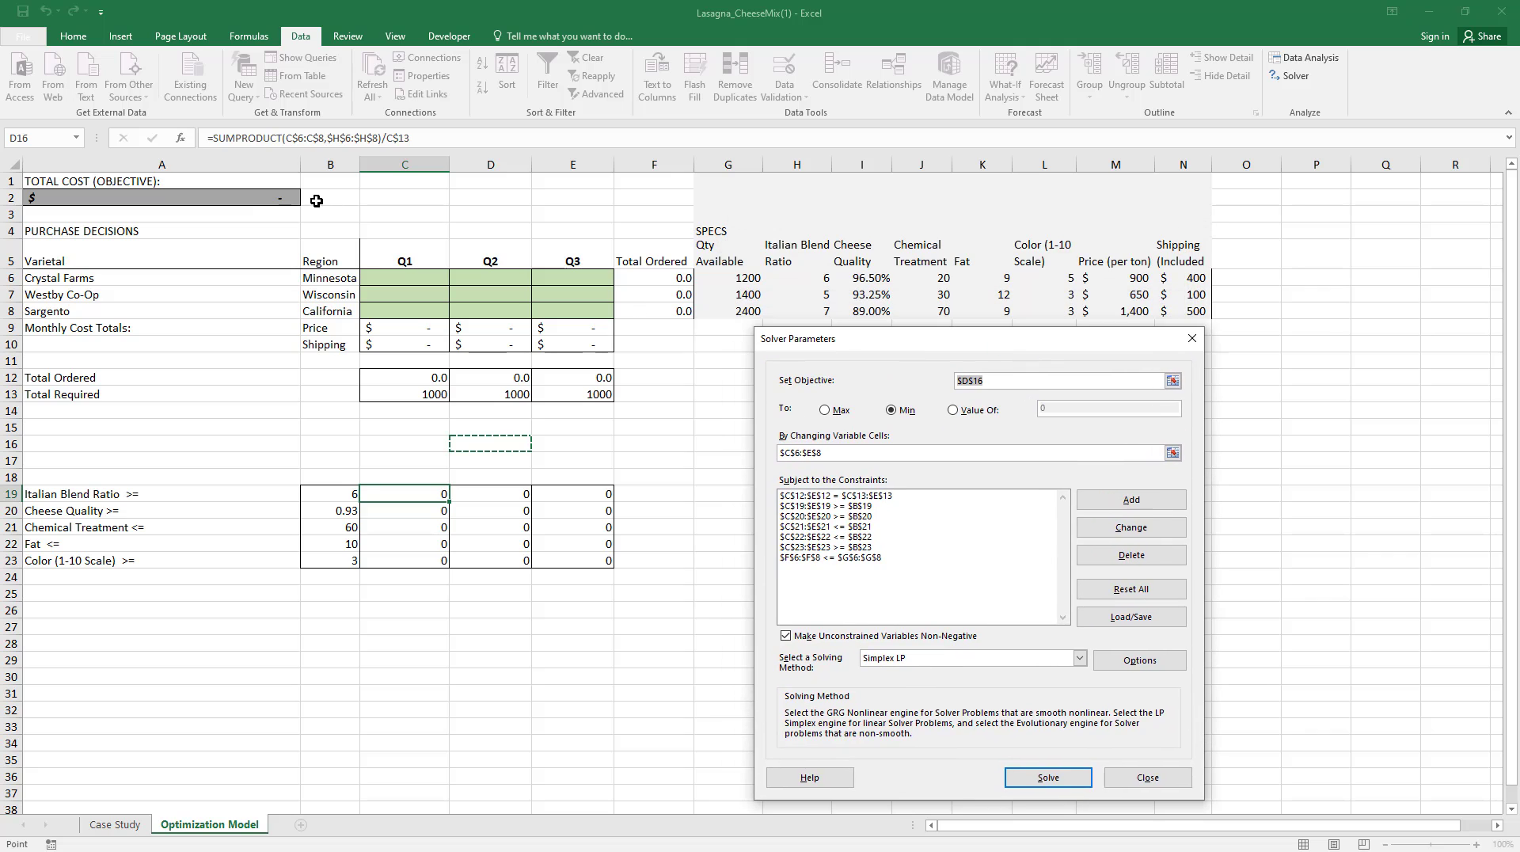
pyautogui.click(1045, 383)
pyautogui.moveTo(1045, 383); pyautogui.dragTo(922, 386)
pyautogui.click(184, 203)
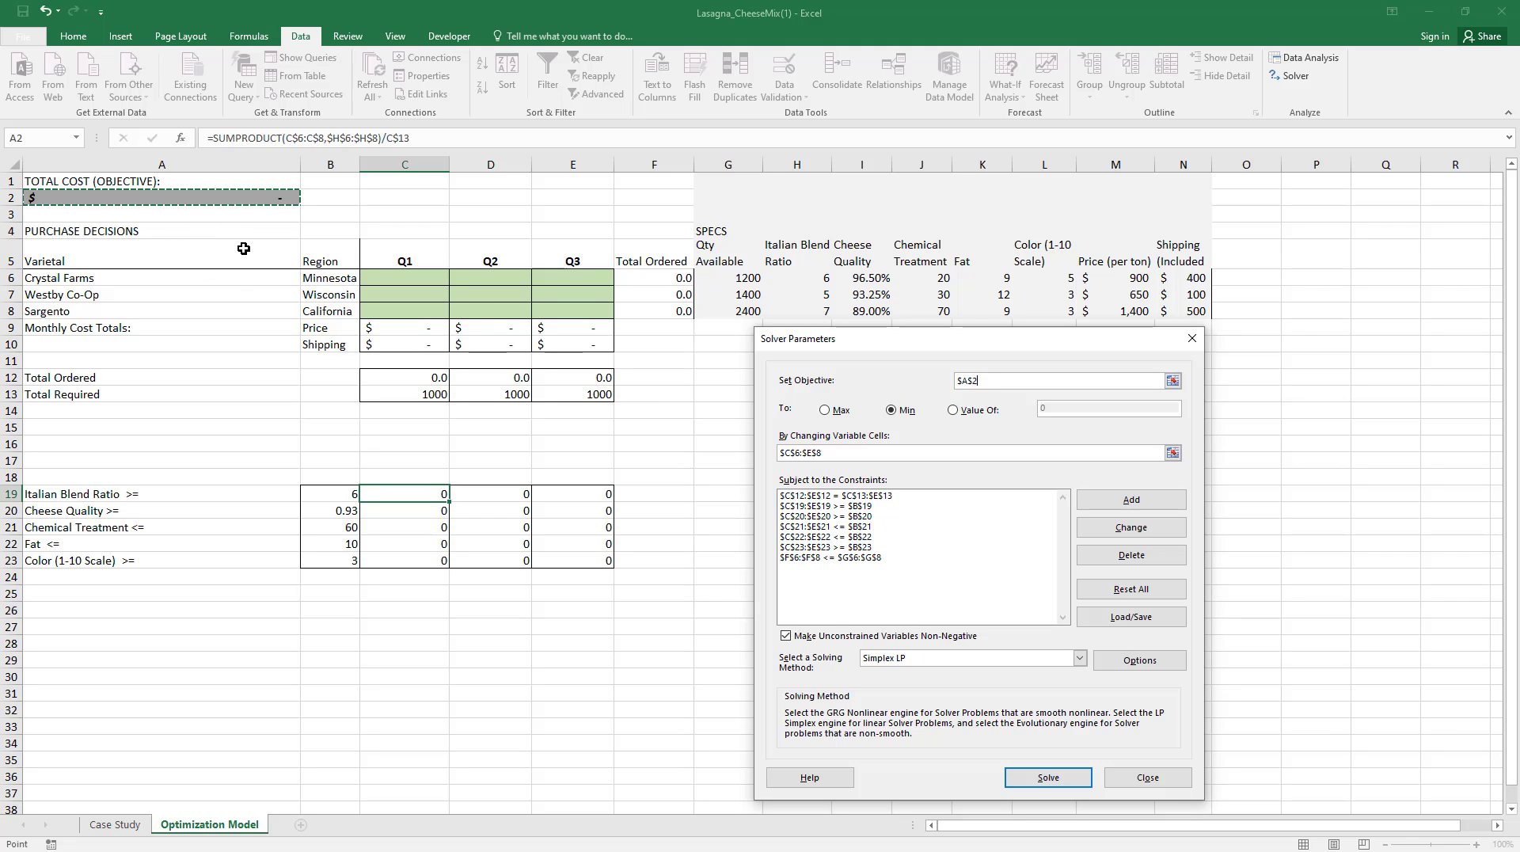
# Step: Review Solver's changing variable cells and the constraints on blend ratio, cheese quality, chemical treatment, fat and color
pyautogui.click(855, 455)
pyautogui.click(988, 508)
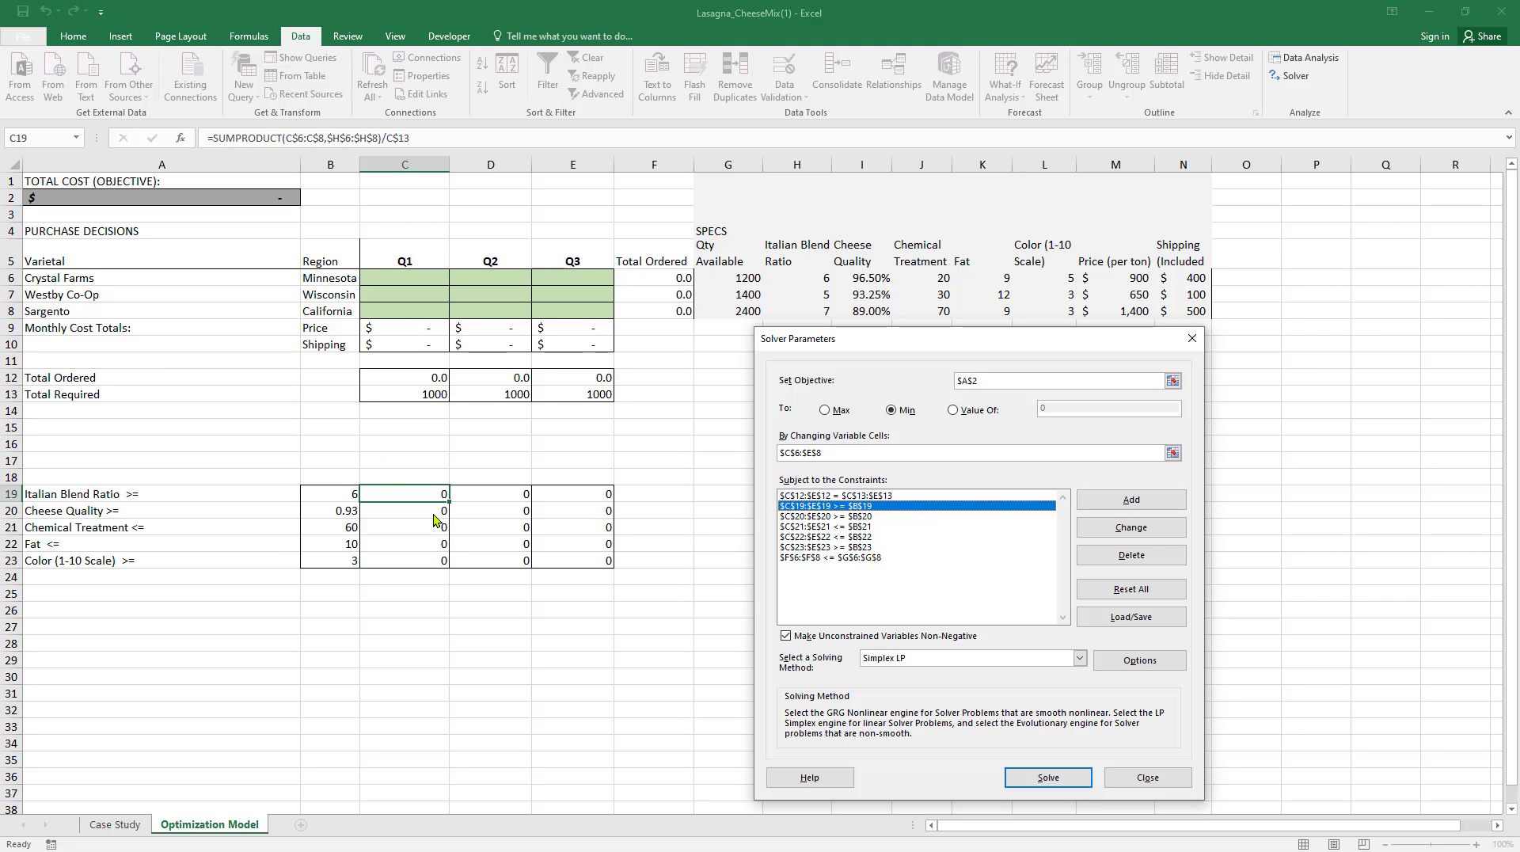
pyautogui.click(834, 537)
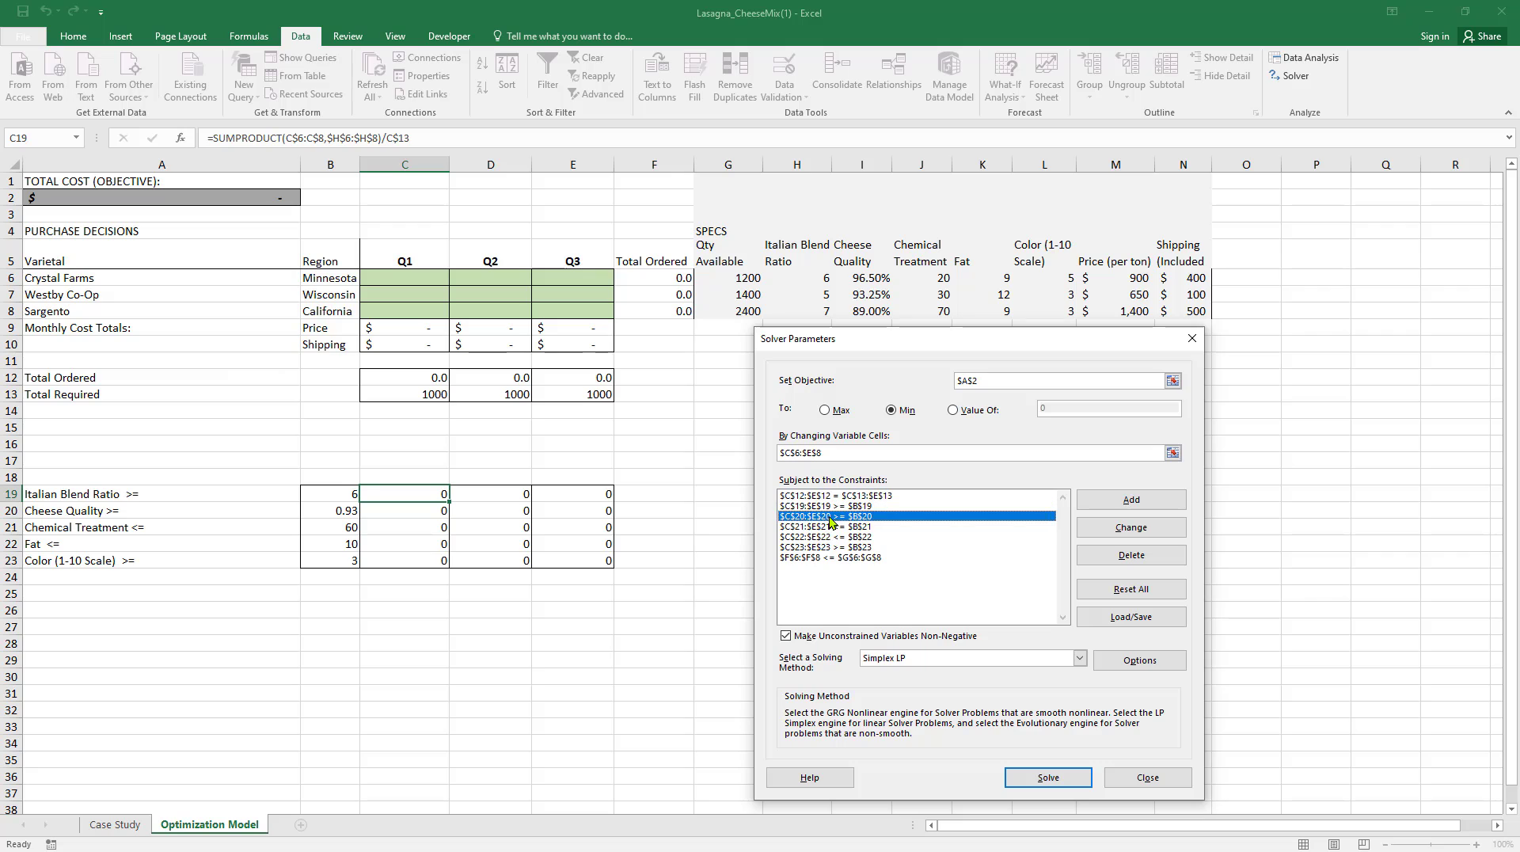
pyautogui.click(834, 516)
pyautogui.click(837, 547)
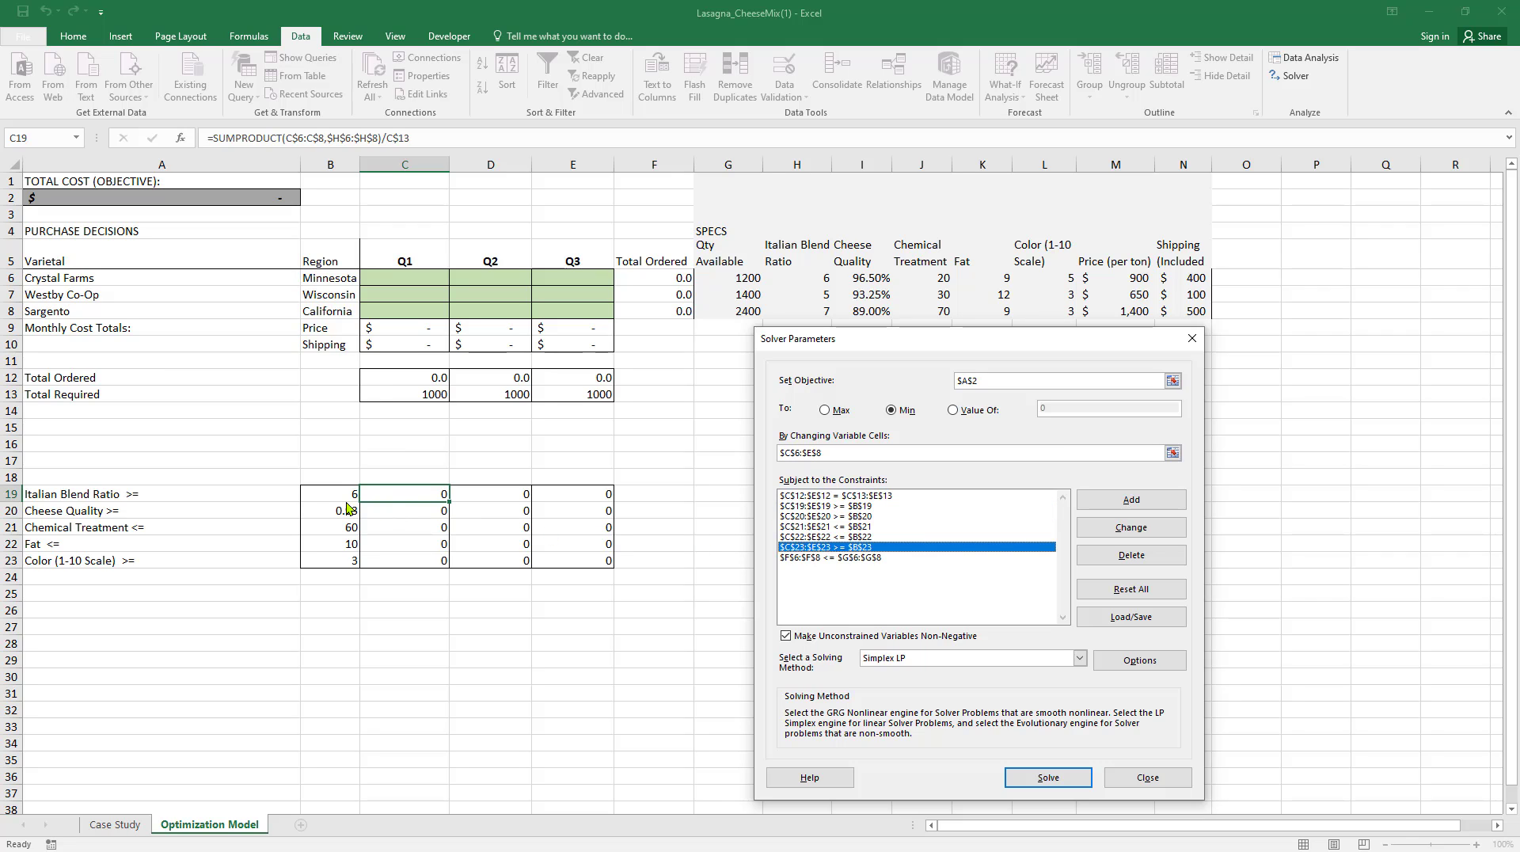
pyautogui.click(802, 507)
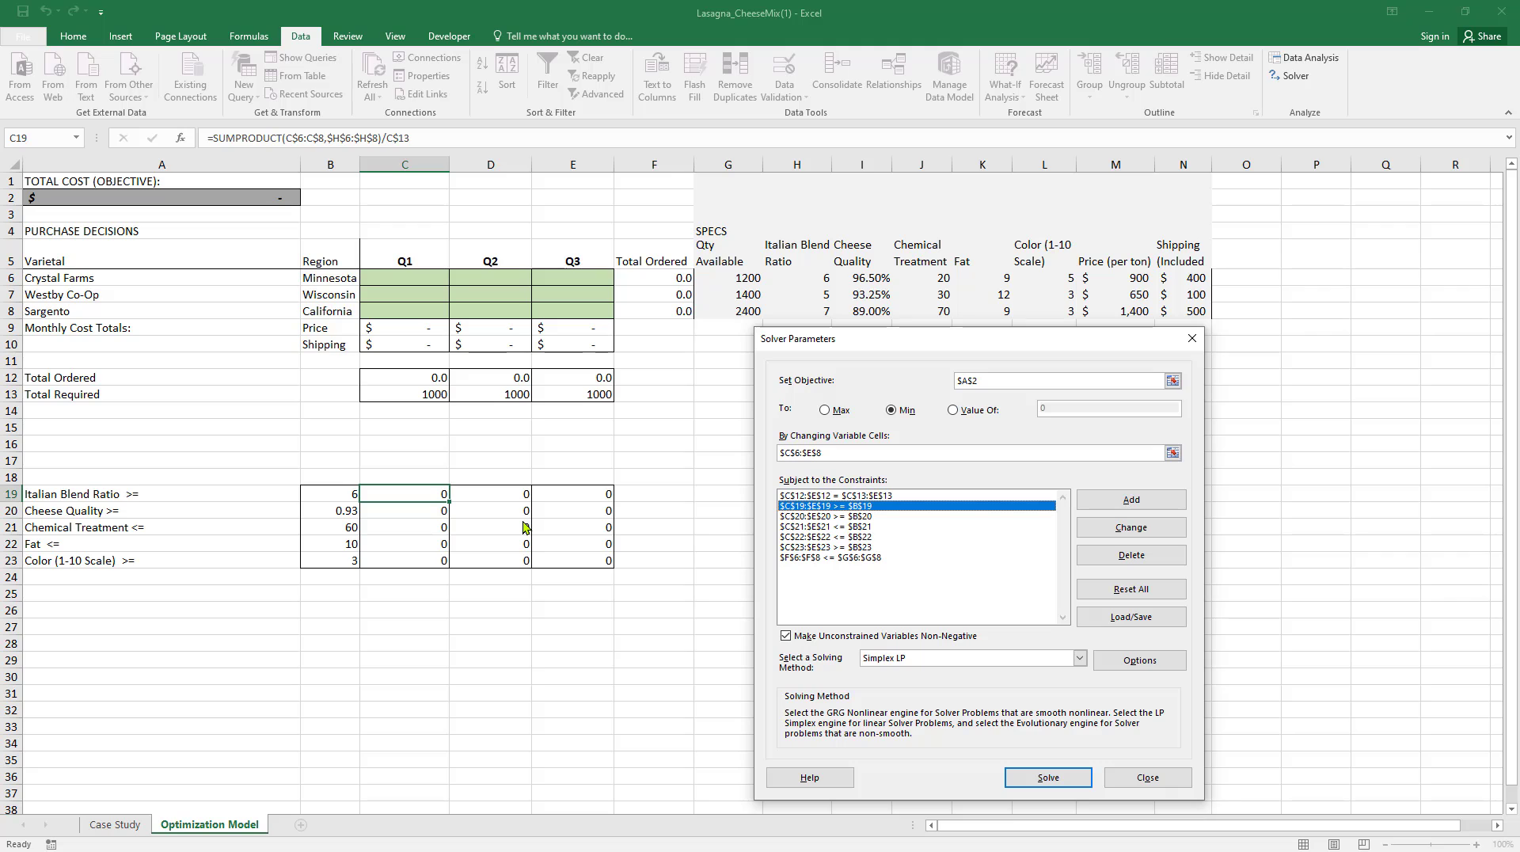
pyautogui.click(802, 516)
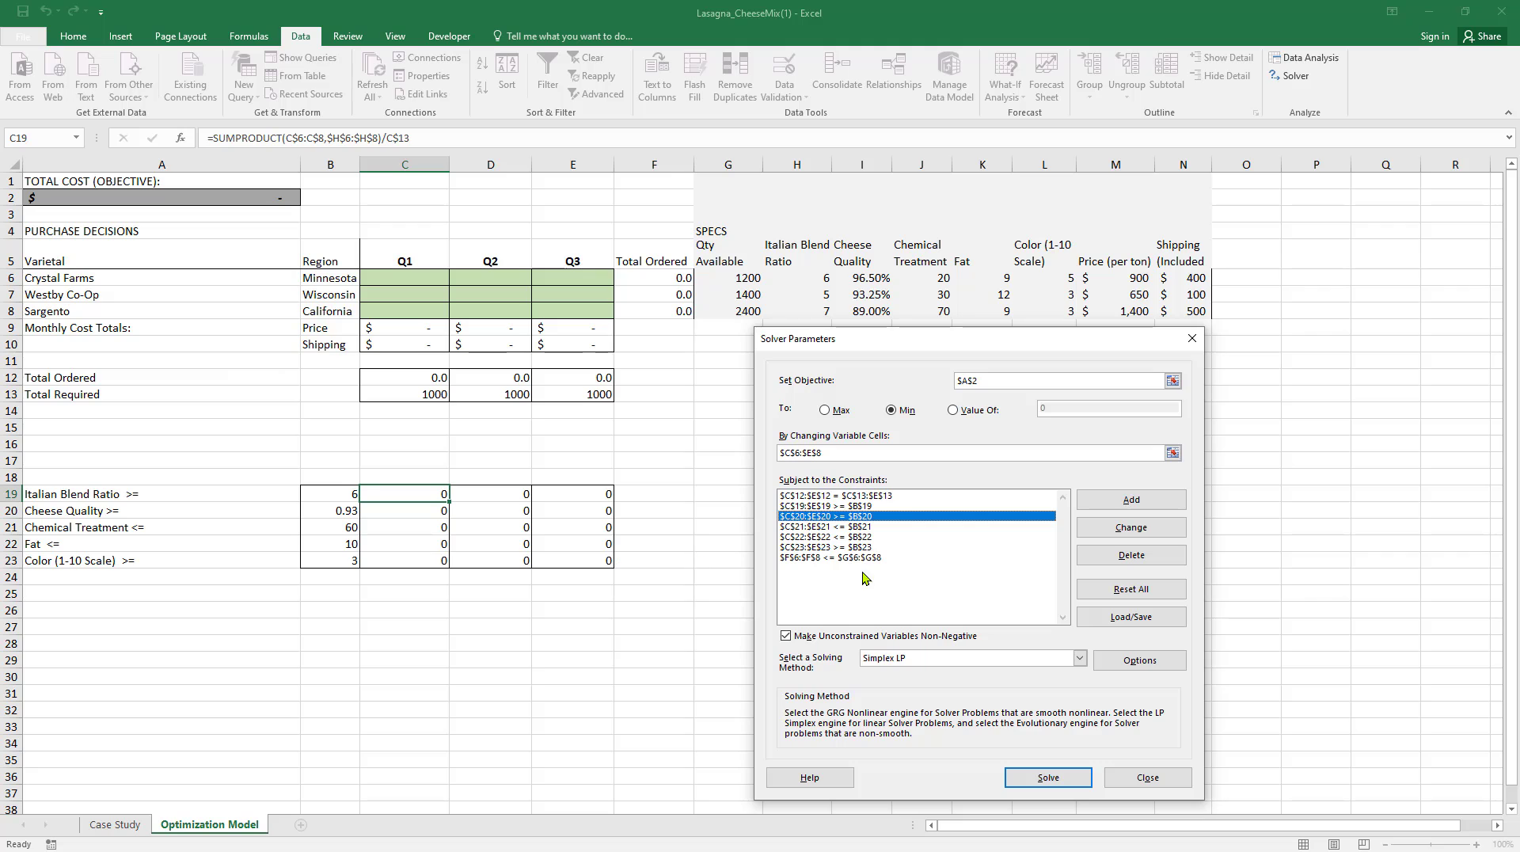
pyautogui.click(864, 536)
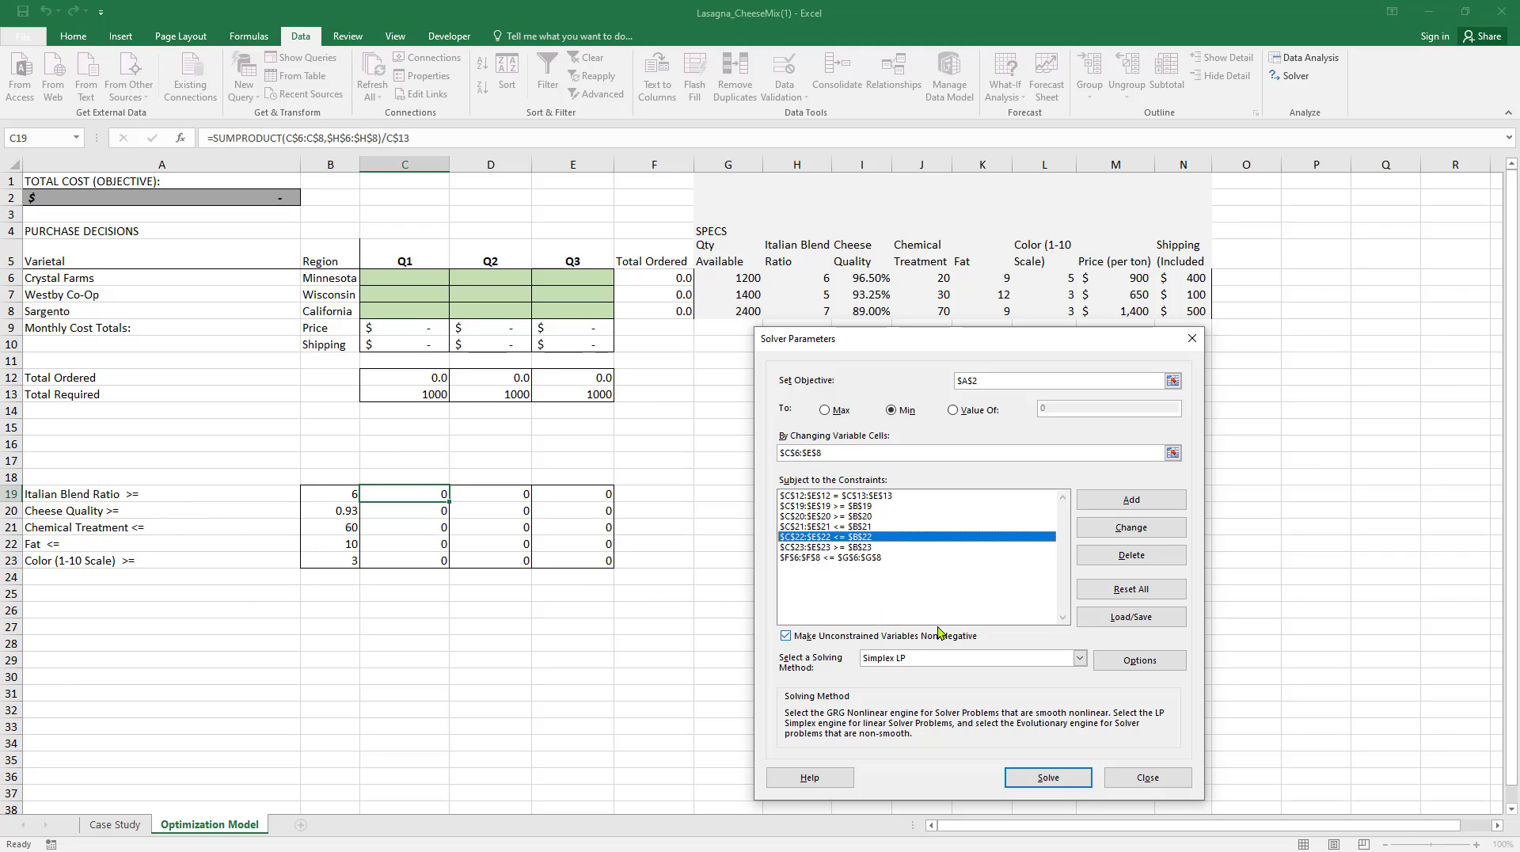
# Step: Solve the cost minimization model and keep the Solver solution
pyautogui.click(1040, 780)
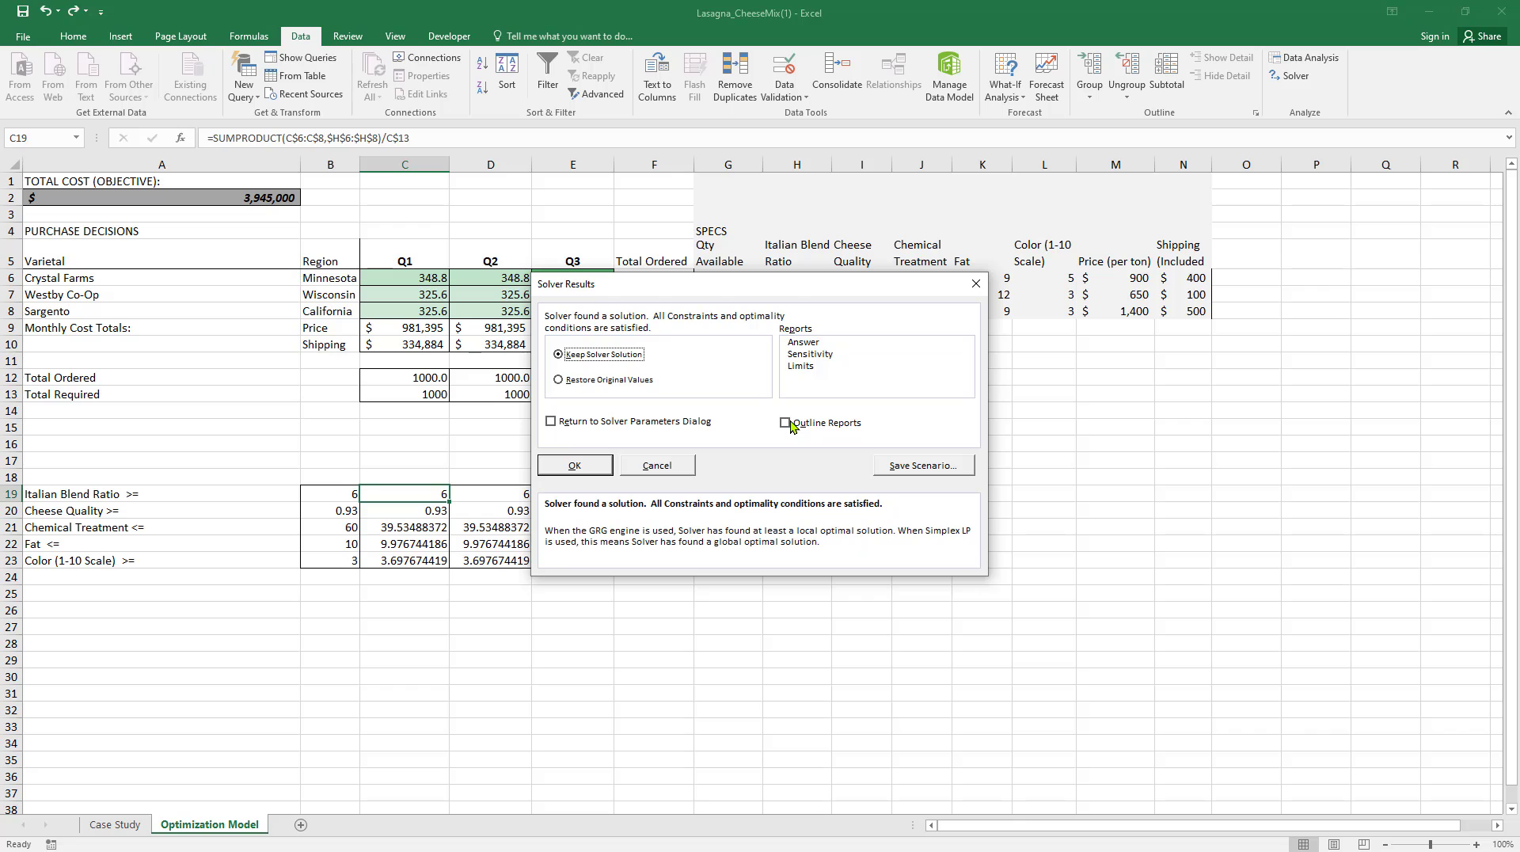
pyautogui.click(574, 465)
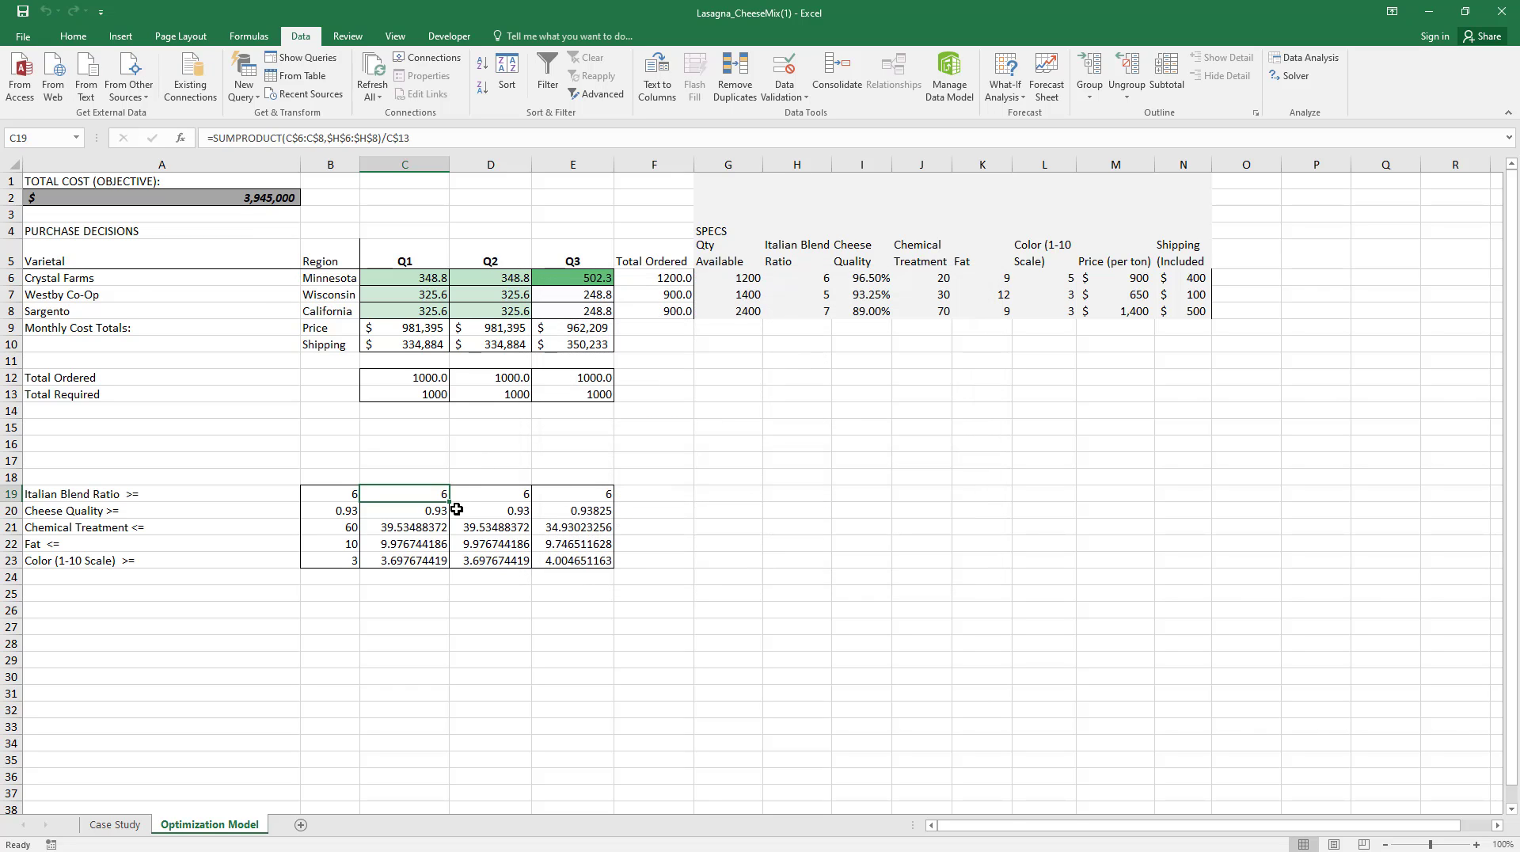
# Step: Compare the solved cheese quality, chemical treatment, fat and color values for Q1 to Q3 with their limits
pyautogui.click(424, 516)
pyautogui.moveTo(424, 516); pyautogui.dragTo(621, 516)
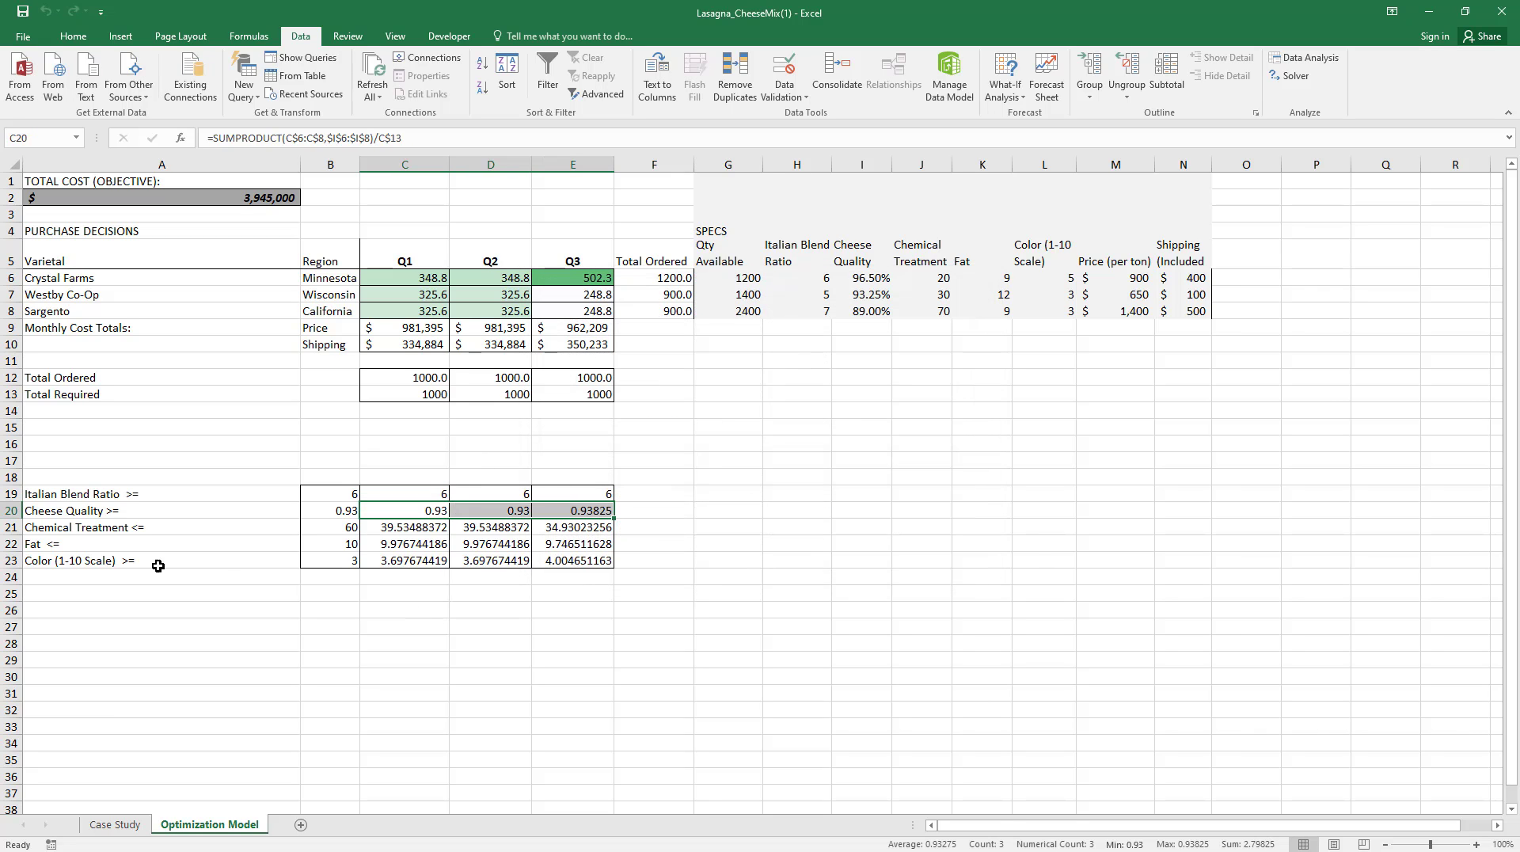
pyautogui.click(333, 513)
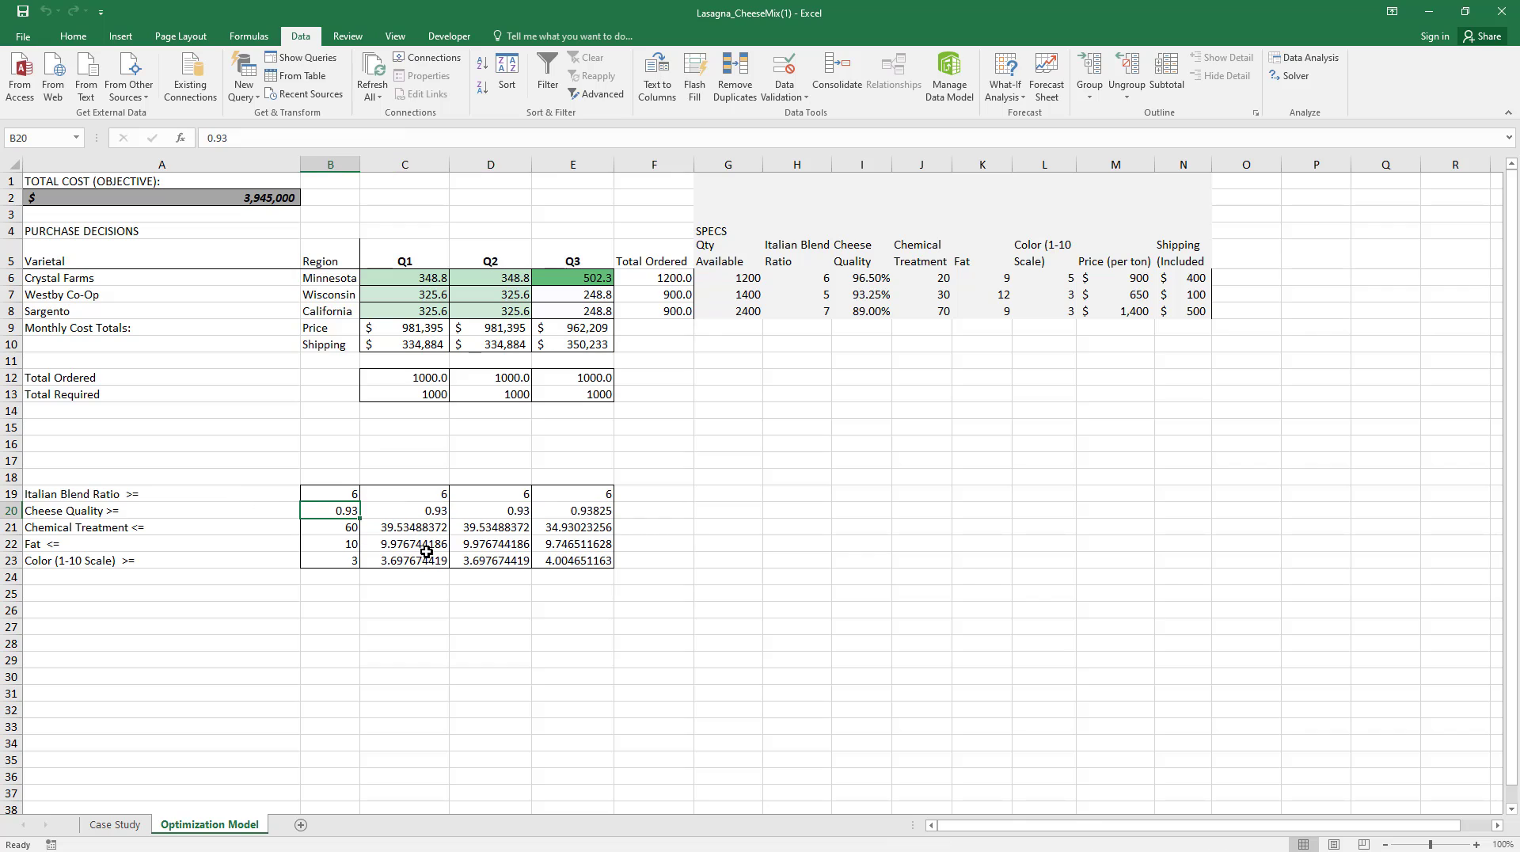
pyautogui.click(400, 531)
pyautogui.moveTo(400, 531); pyautogui.dragTo(582, 528)
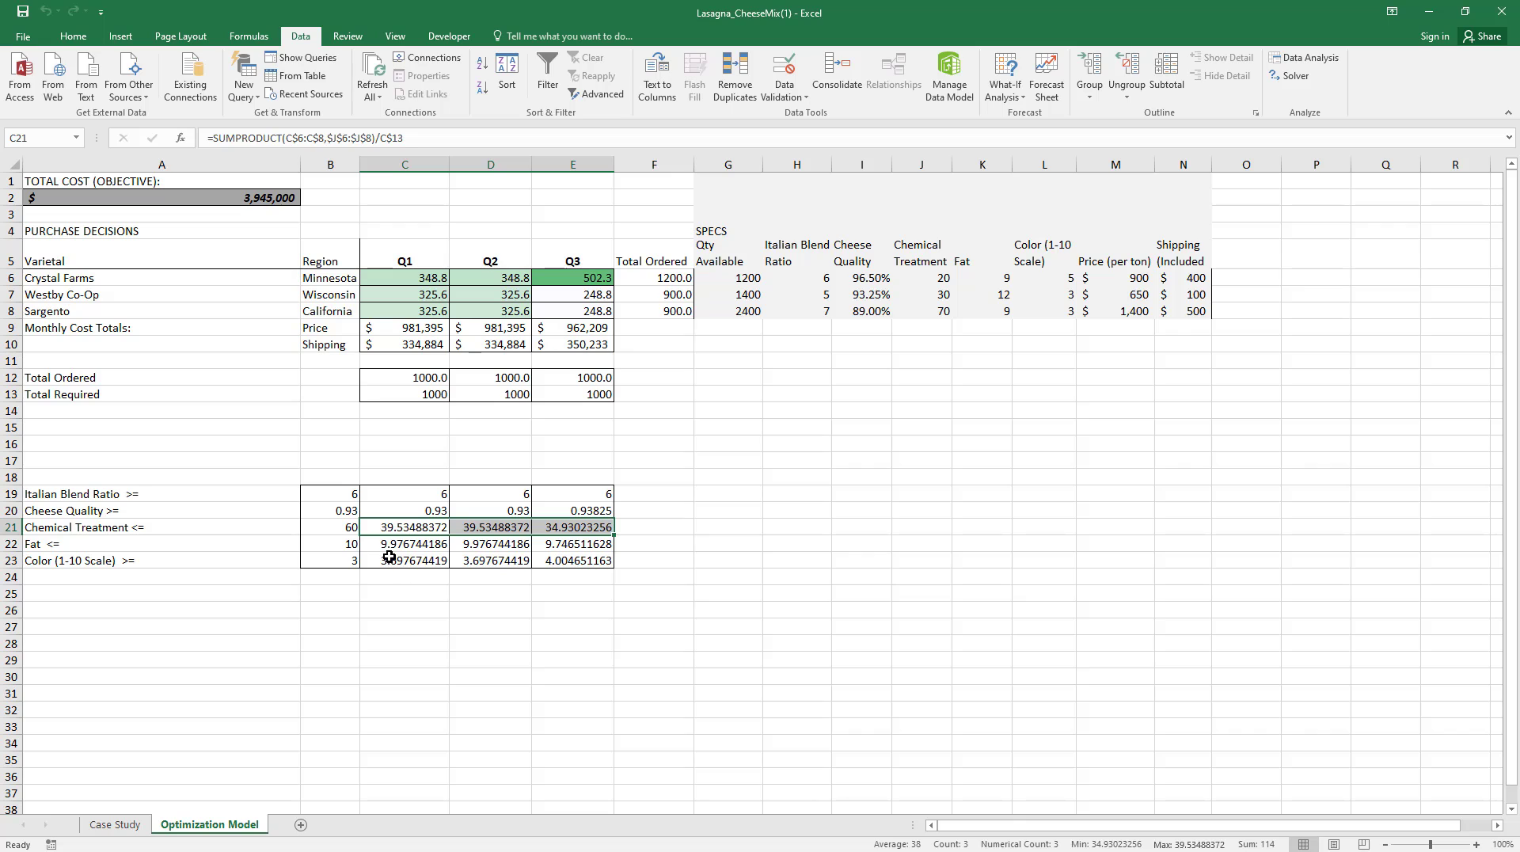
pyautogui.moveTo(389, 546); pyautogui.dragTo(613, 545)
pyautogui.click(491, 608)
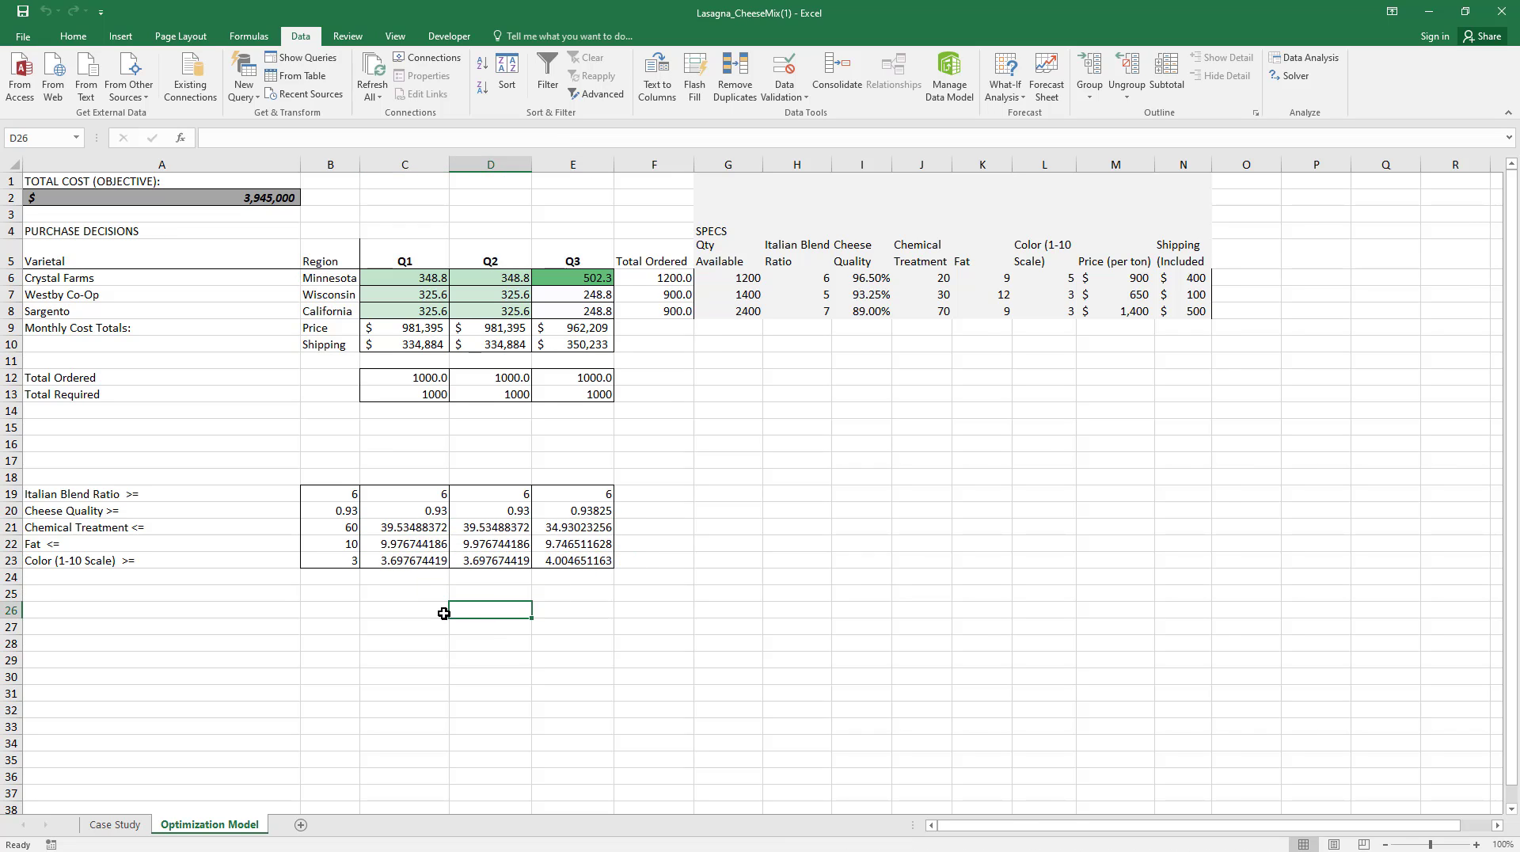
pyautogui.moveTo(403, 561); pyautogui.dragTo(601, 561)
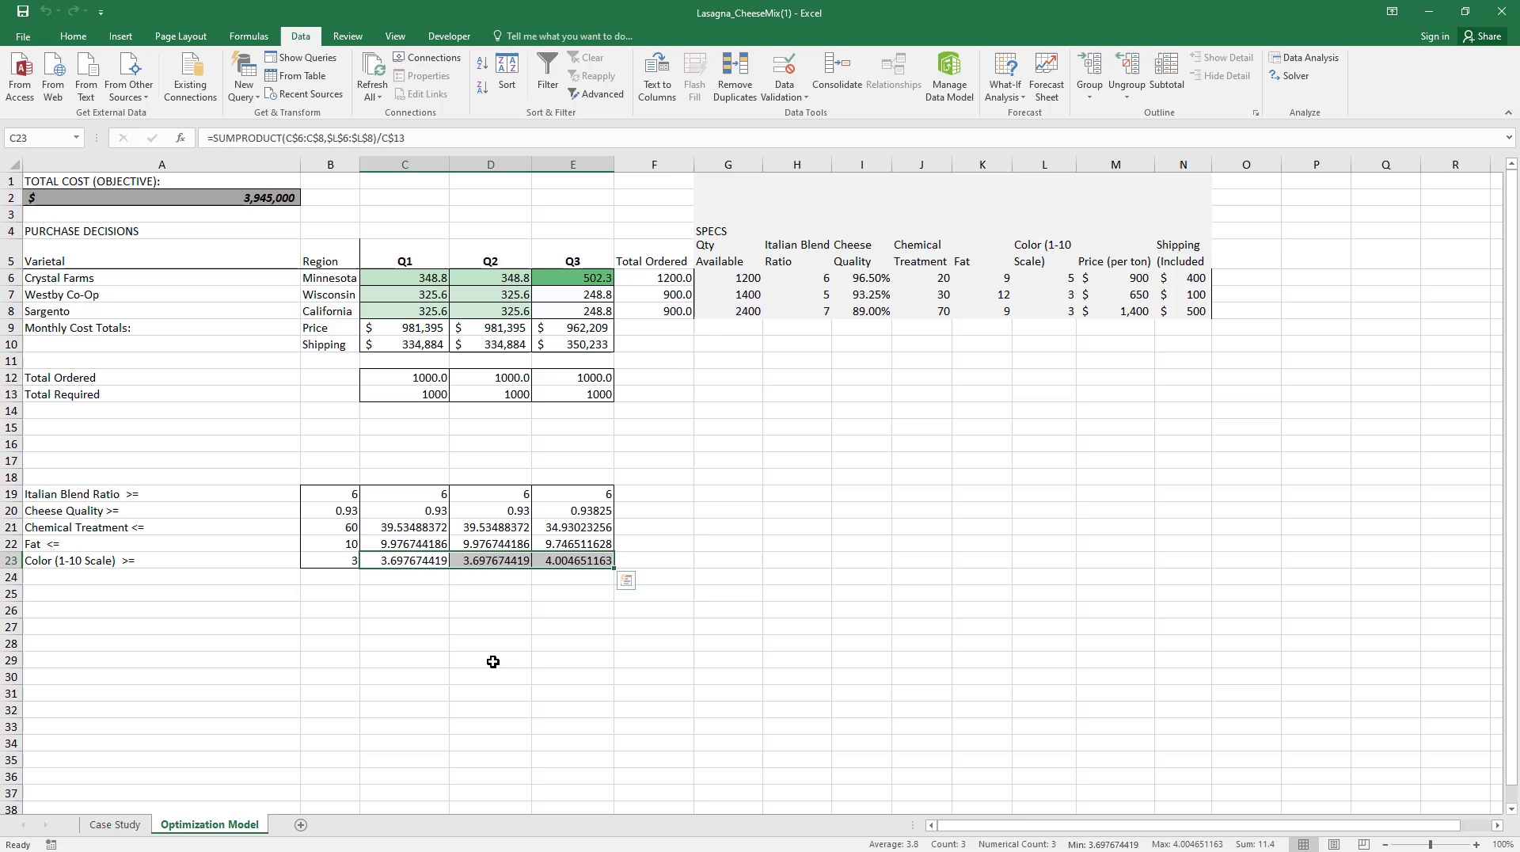
pyautogui.click(445, 679)
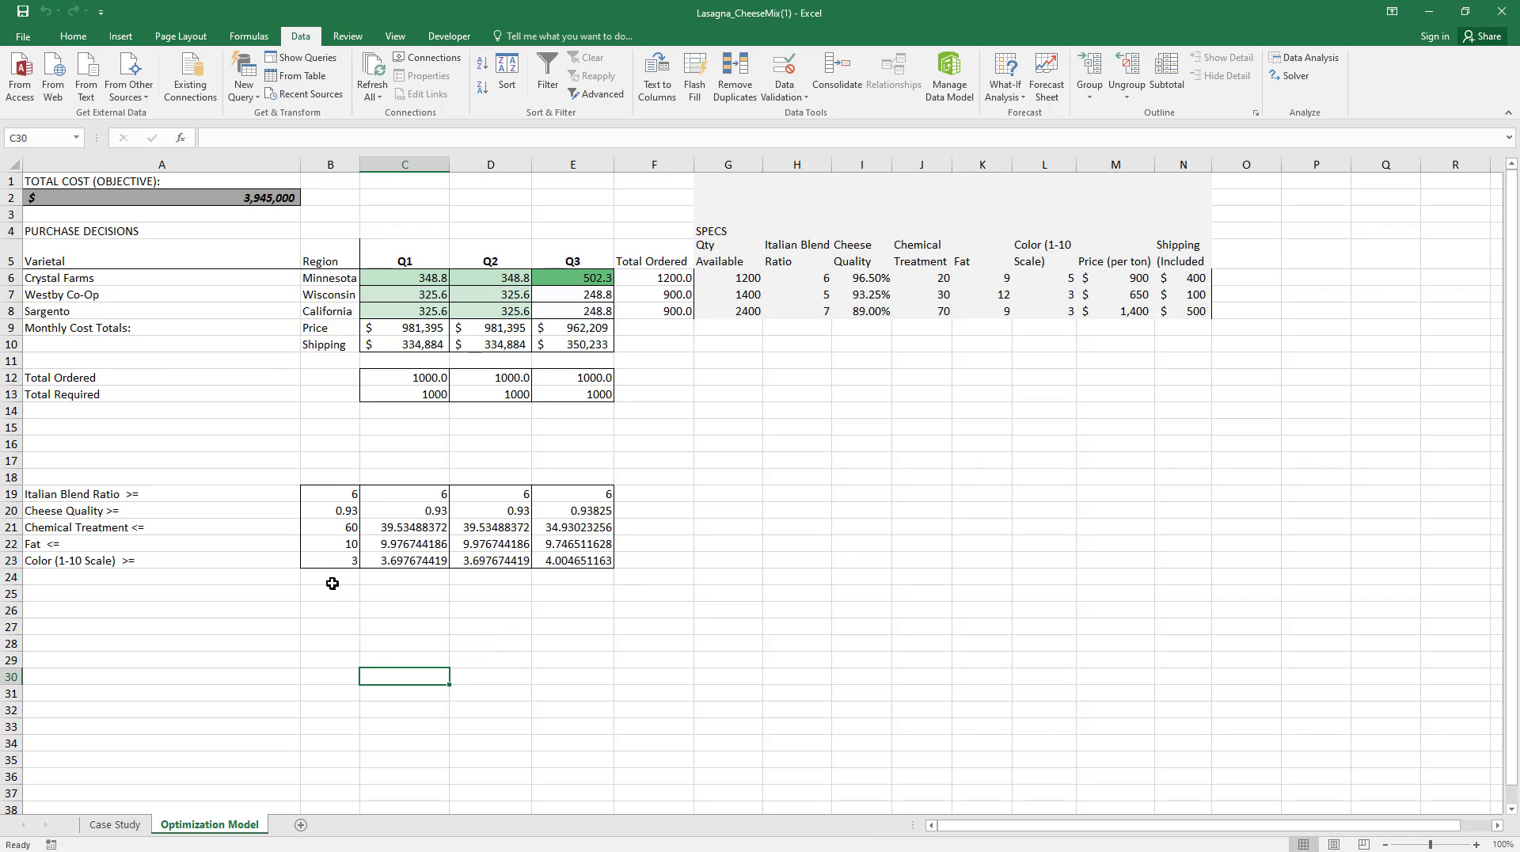
# Step: Set the minimum color limit in B23 to 8 and clear the purchase quantities in C6:E8
pyautogui.click(338, 559)
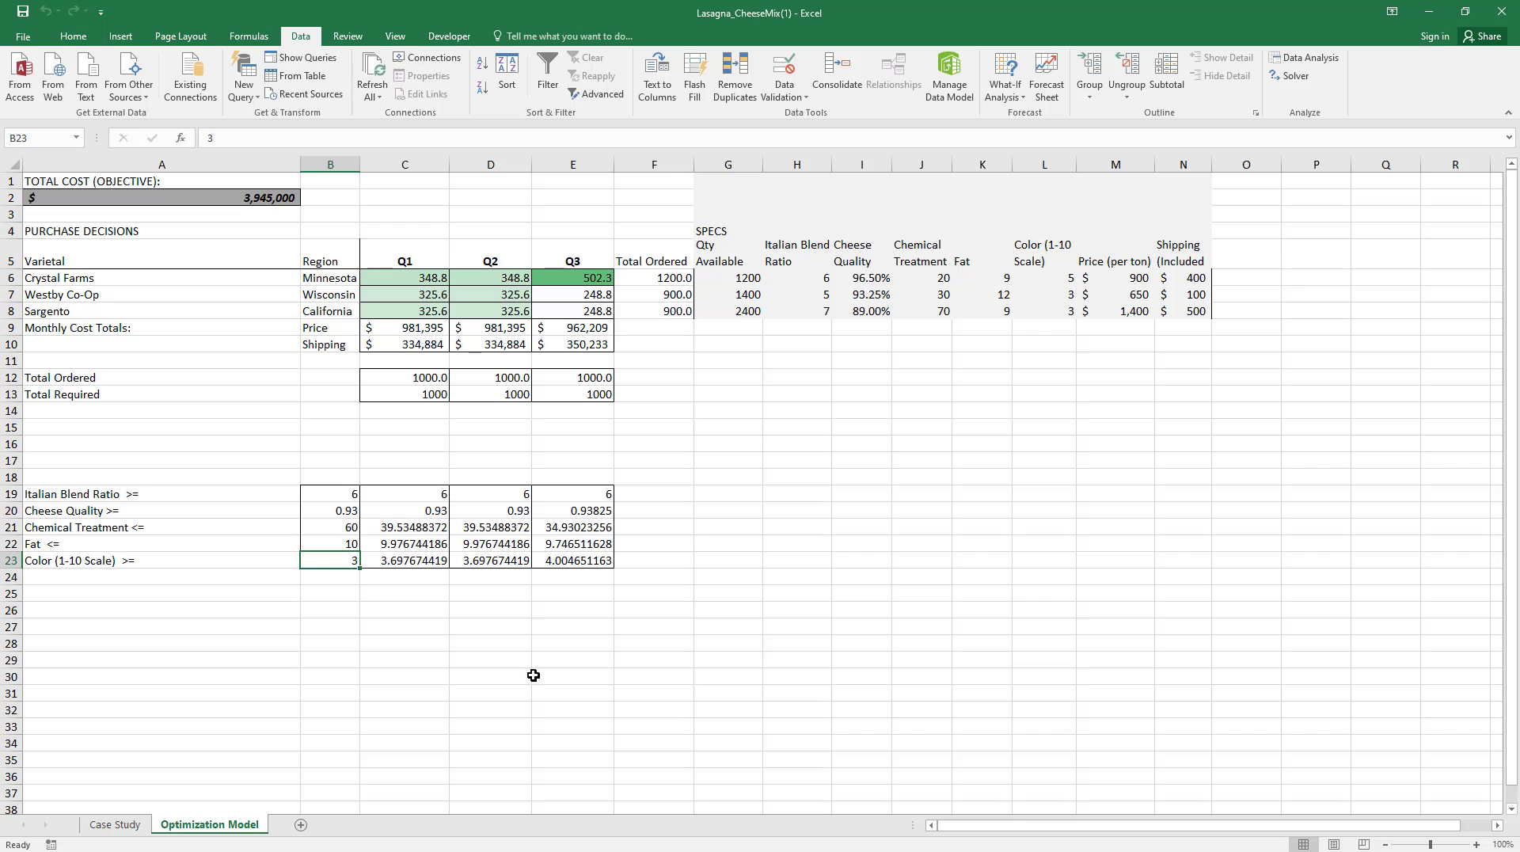
pyautogui.write('8')
pyautogui.click(544, 723)
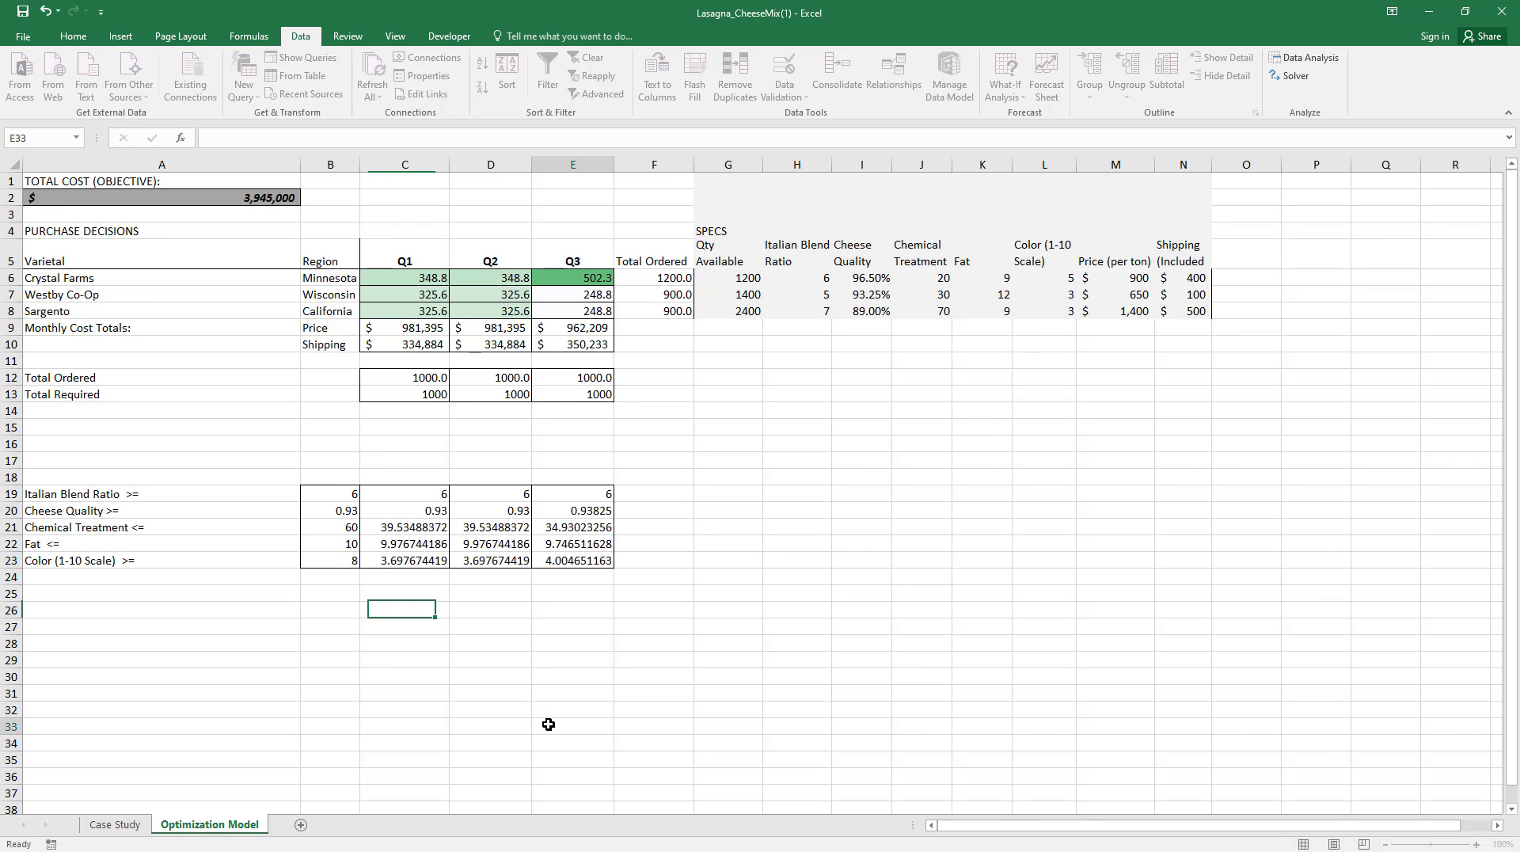
pyautogui.moveTo(411, 282); pyautogui.dragTo(602, 313)
pyautogui.press('Delete')
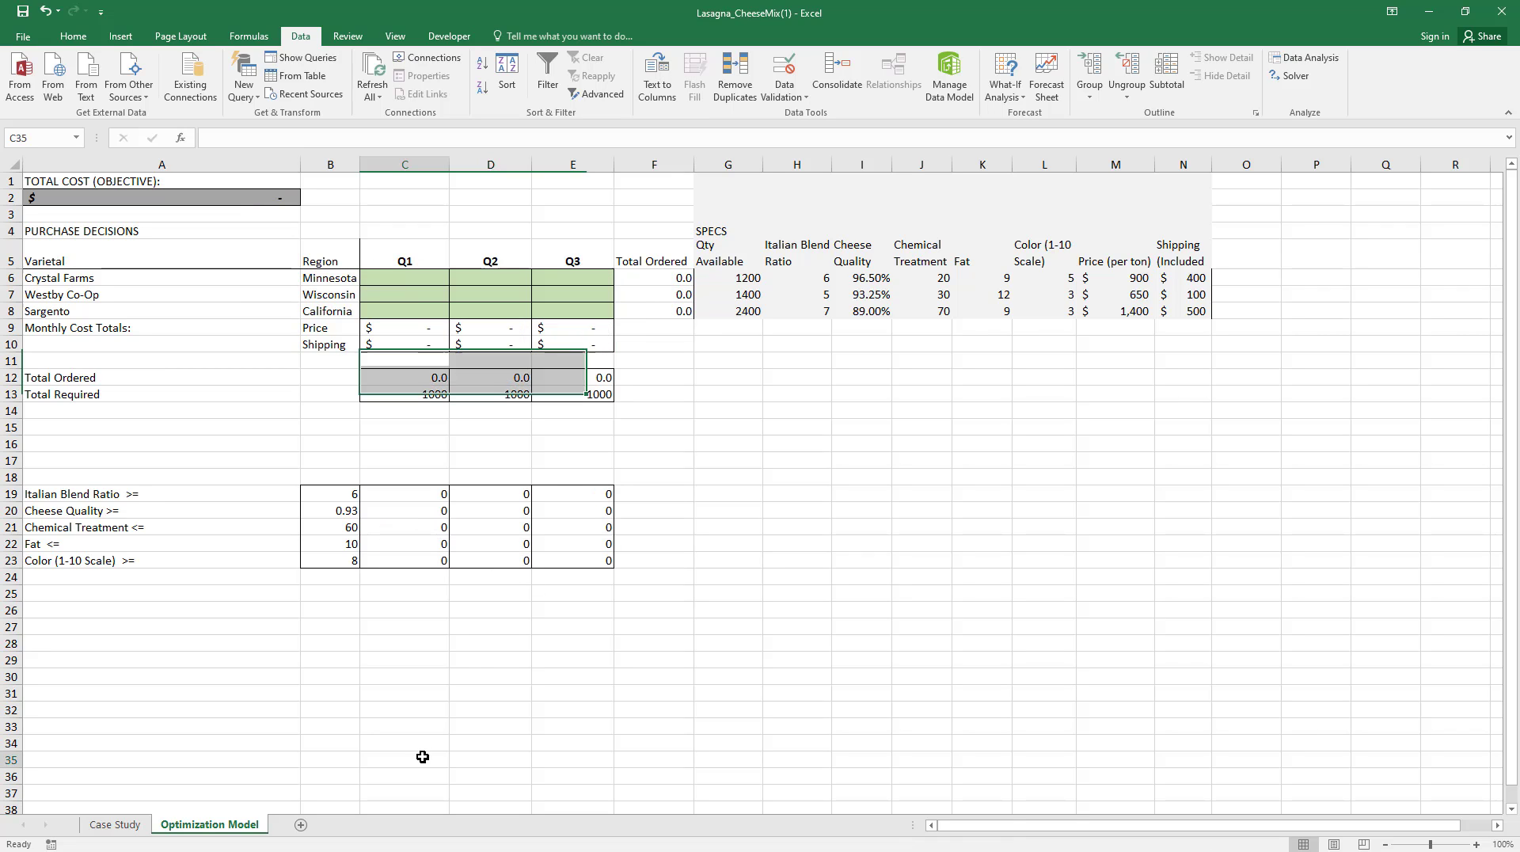
pyautogui.click(421, 757)
pyautogui.click(326, 559)
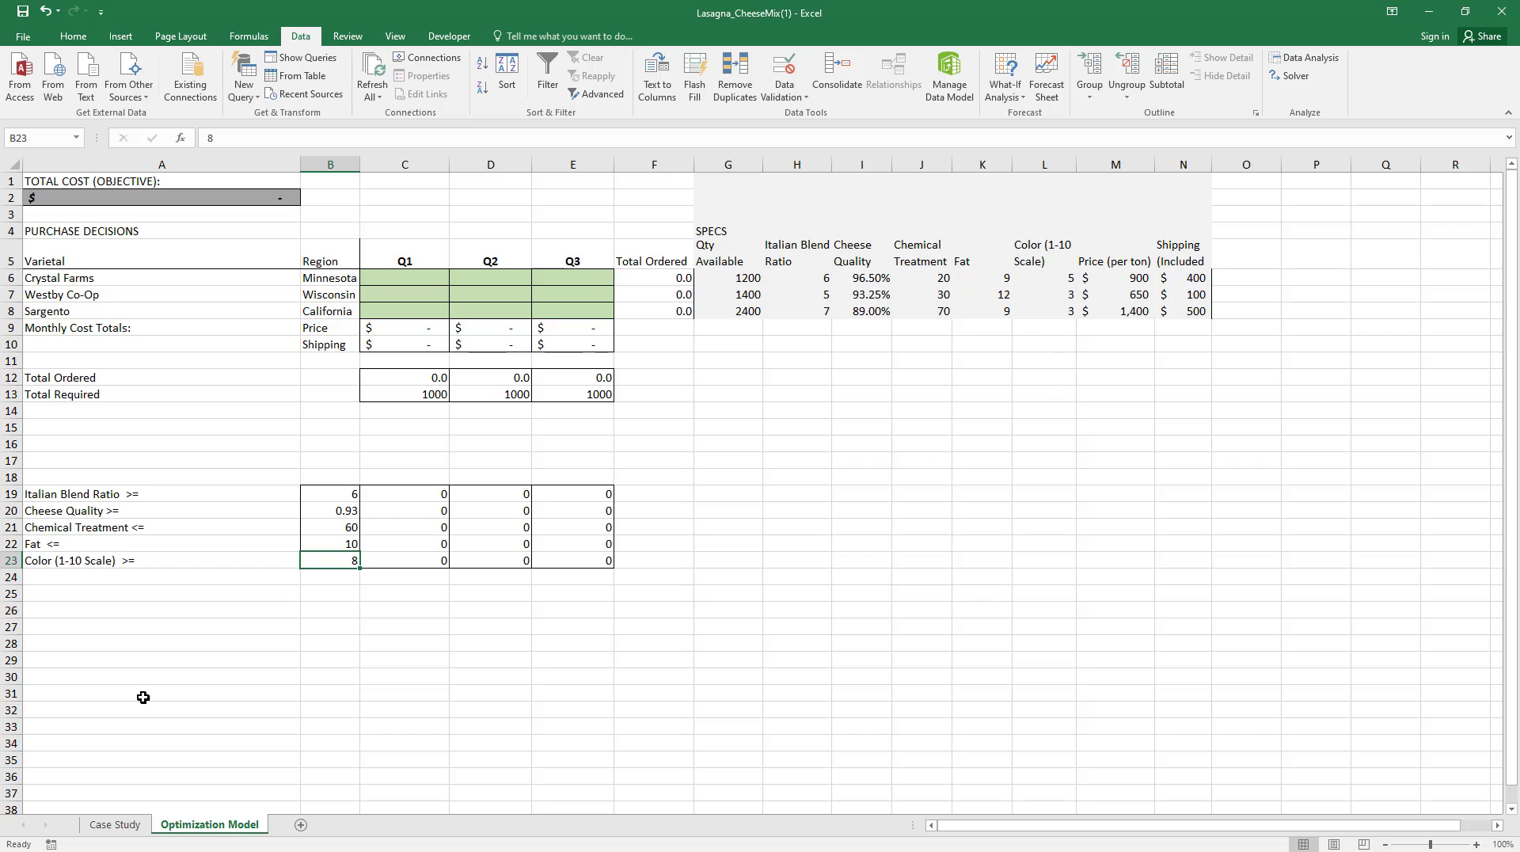
# Step: Run Solver again with the existing objective and constraints, and keep the values it returns
pyautogui.click(1290, 77)
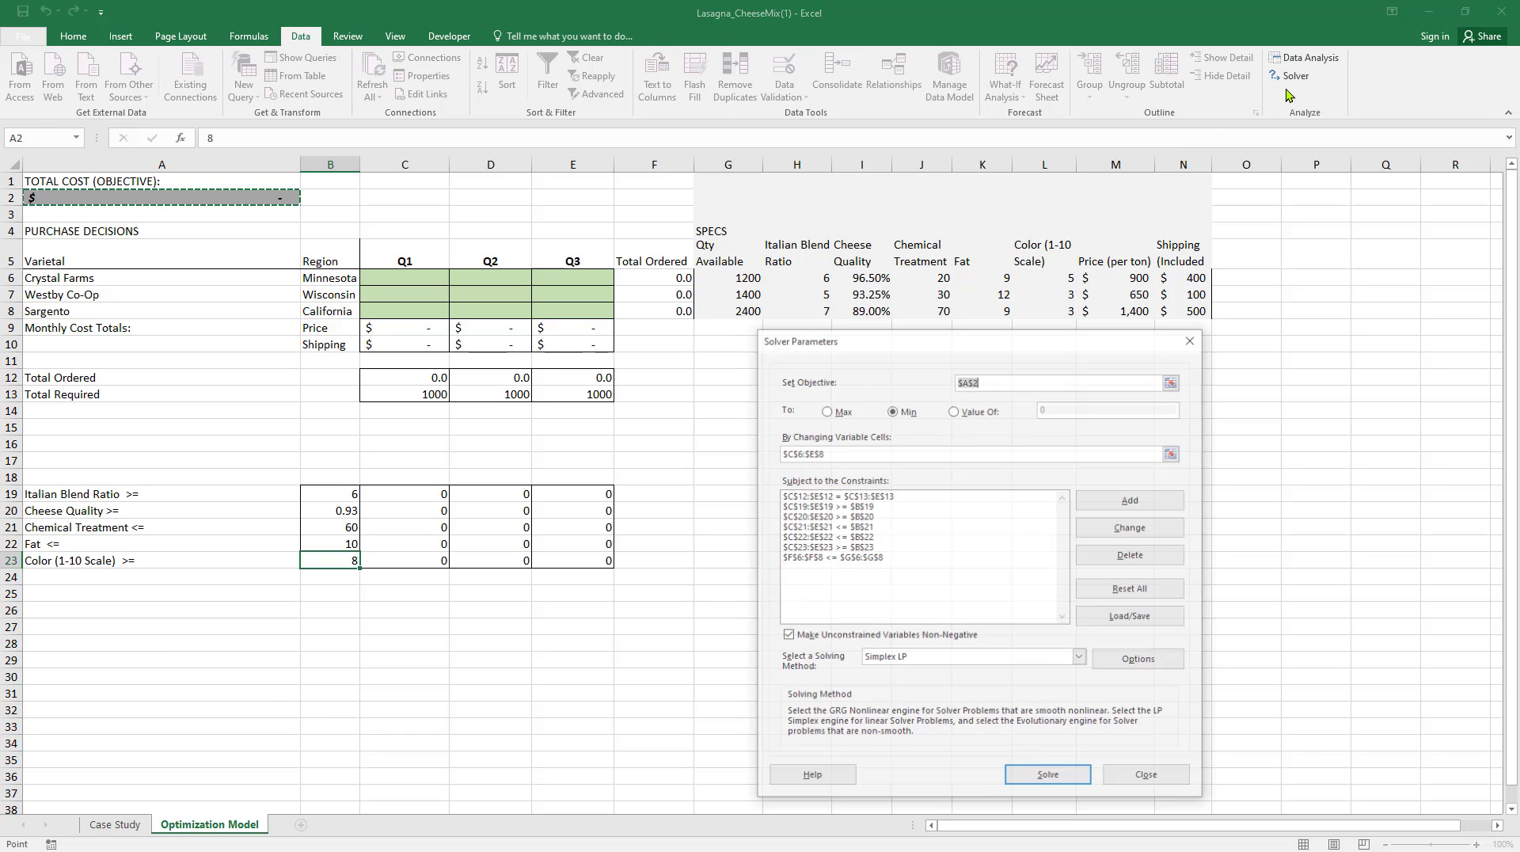
pyautogui.click(1049, 777)
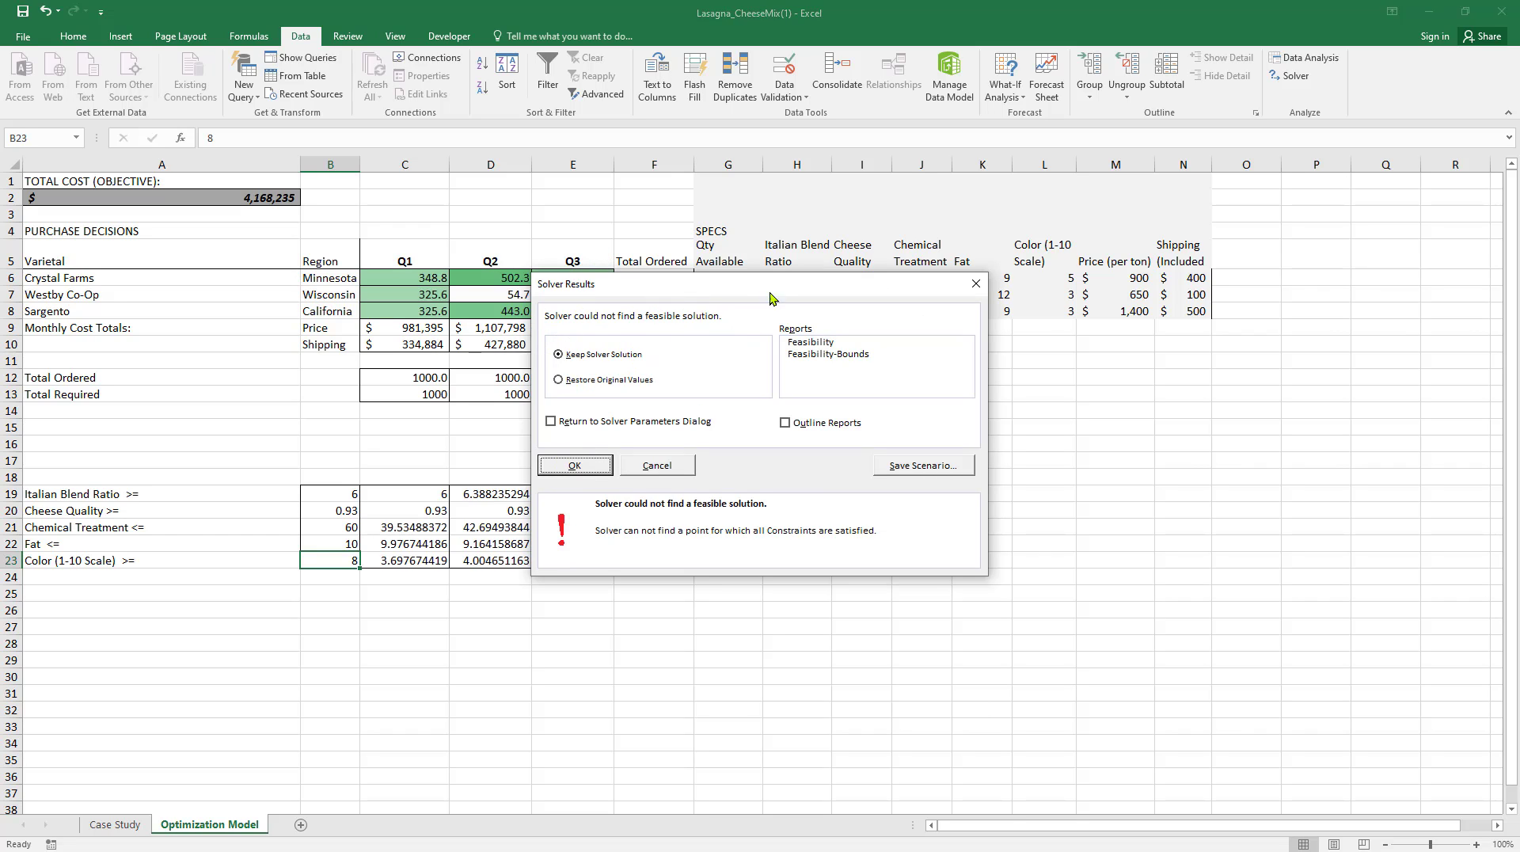
pyautogui.click(590, 466)
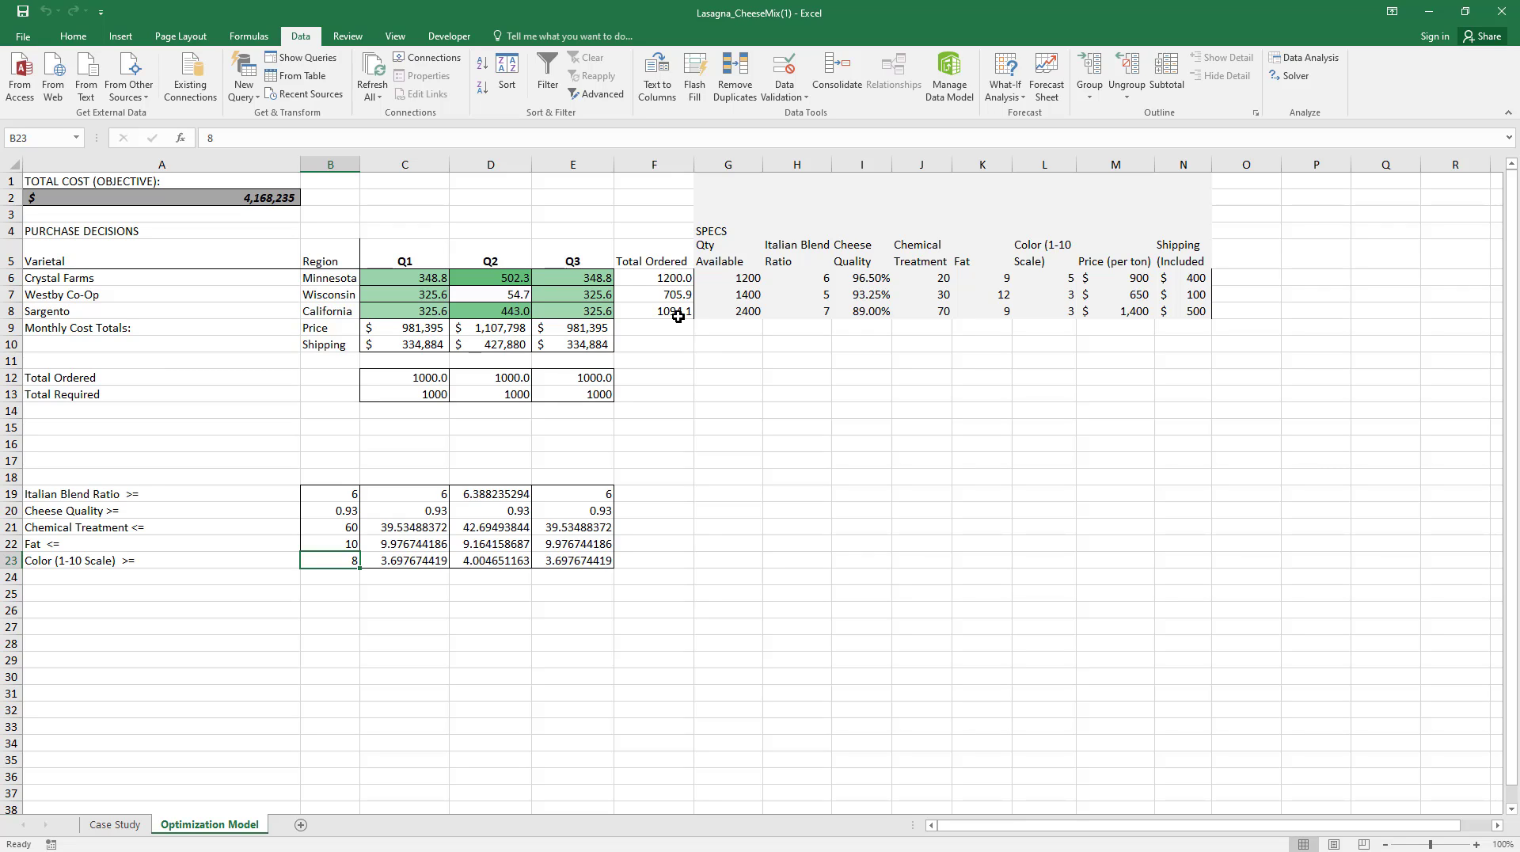
# Step: Compare the quarterly Total Ordered values with the Total Required values in C12:E13
pyautogui.click(782, 493)
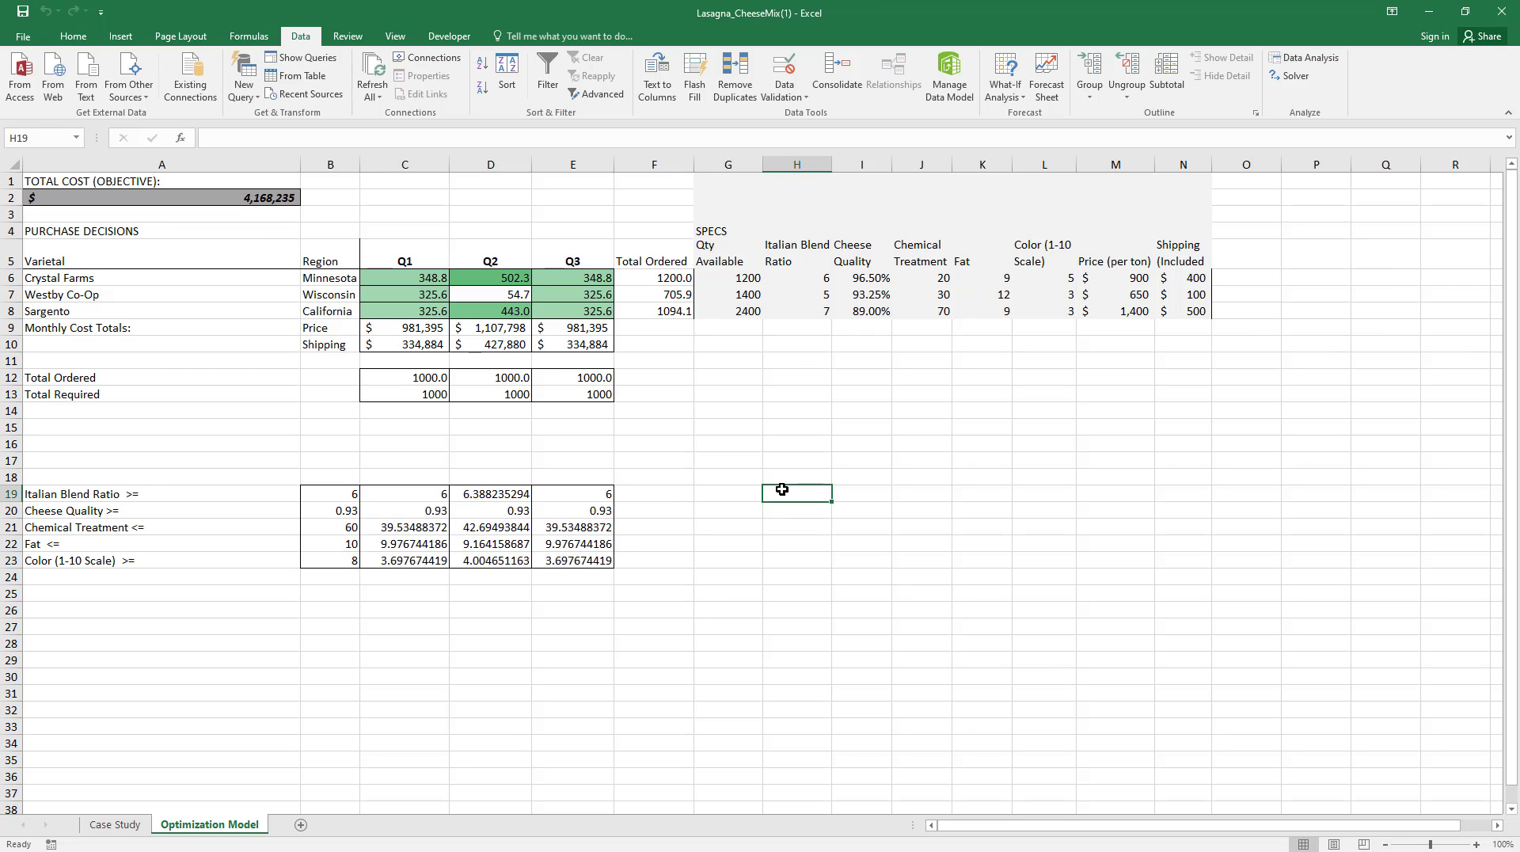
pyautogui.moveTo(430, 378); pyautogui.dragTo(574, 388)
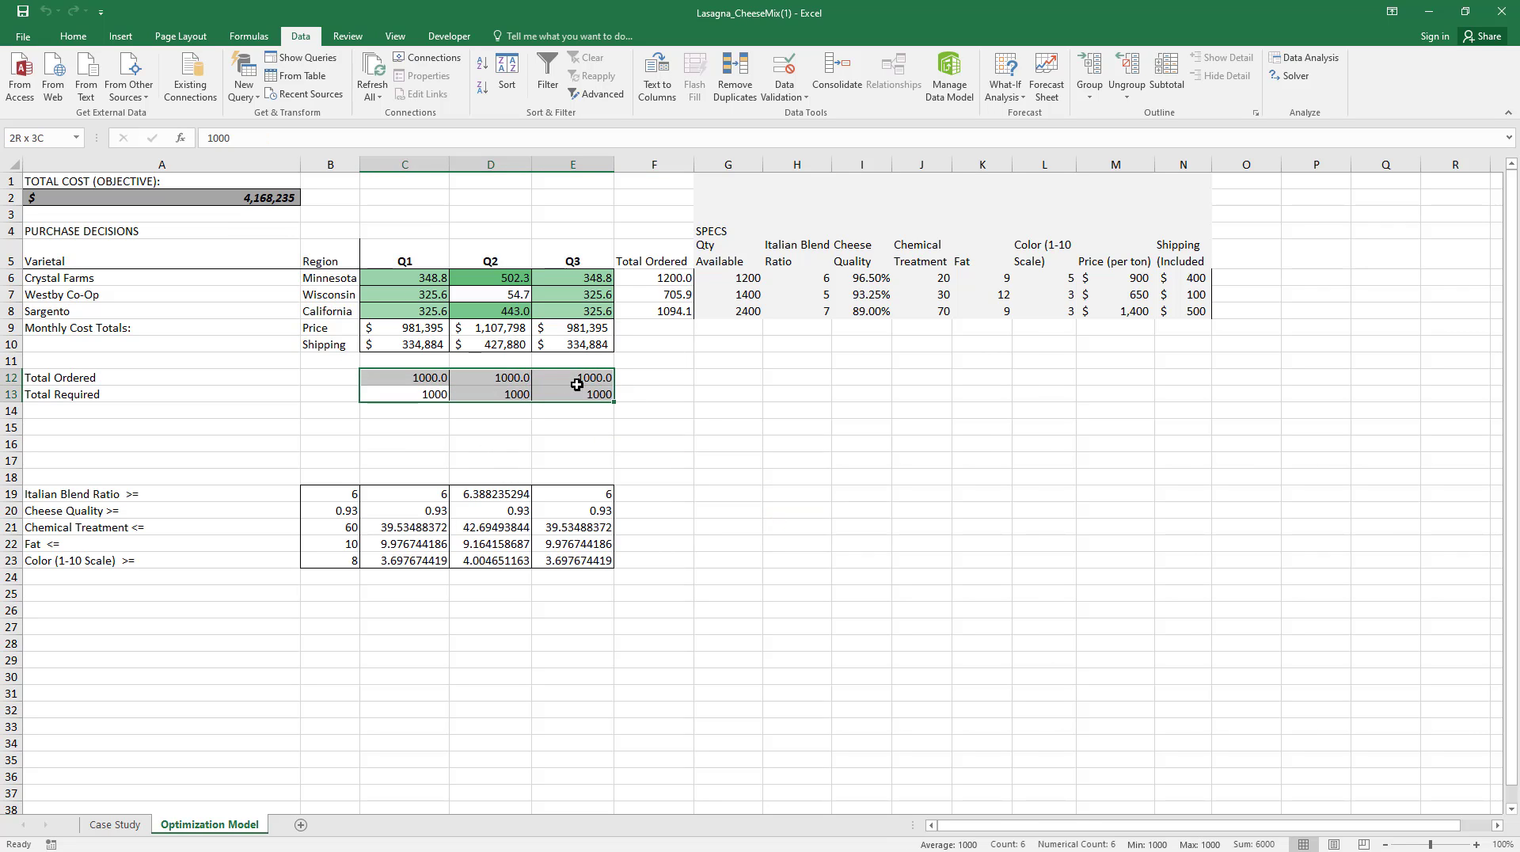
pyautogui.click(754, 432)
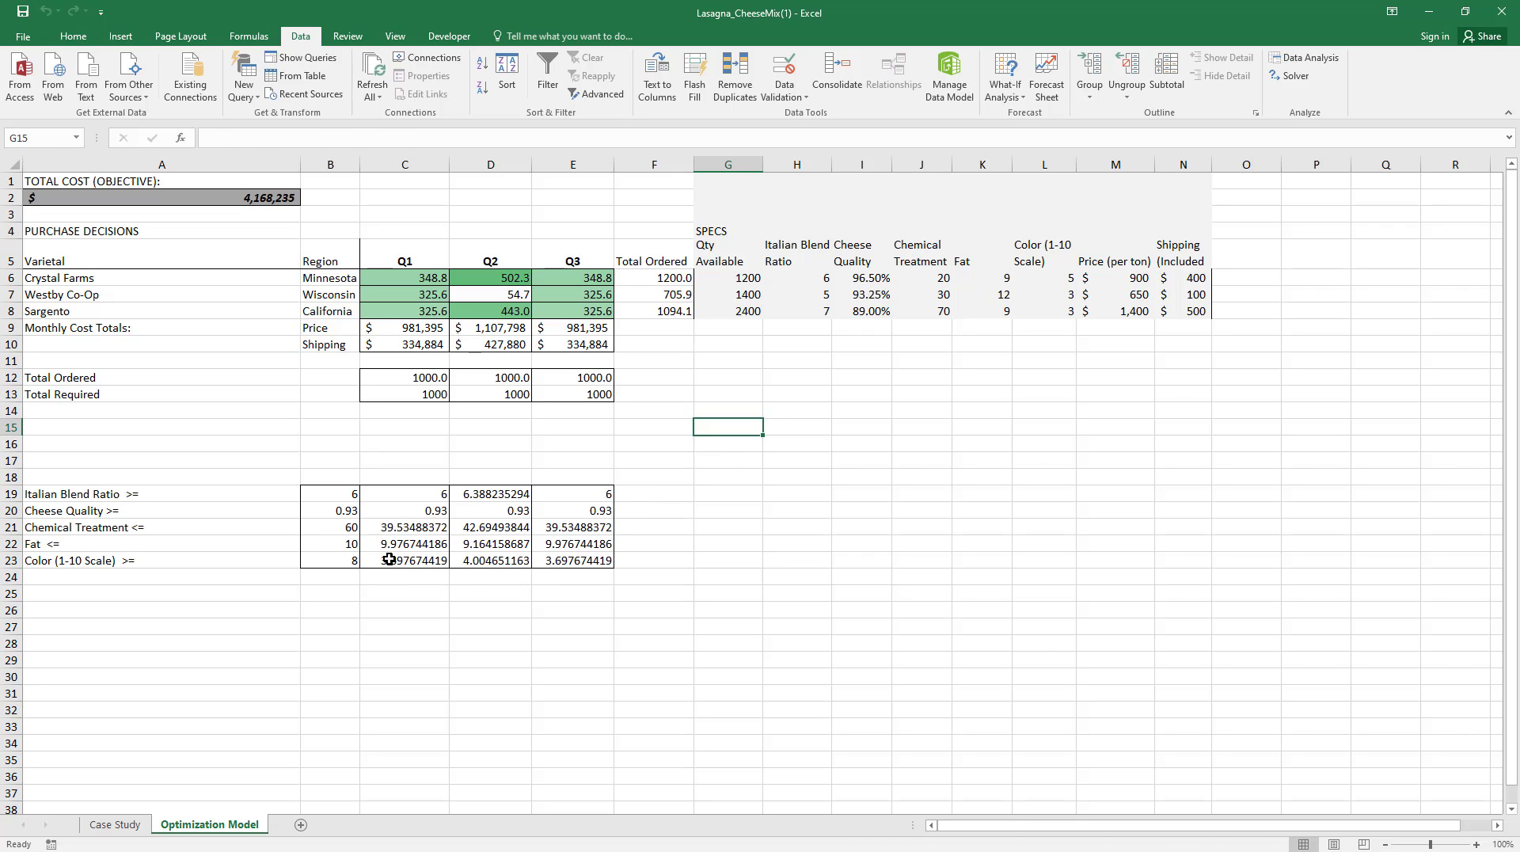
# Step: Clear the quarterly color formulas in C23:E23, and undo the deletion
pyautogui.moveTo(388, 560); pyautogui.dragTo(533, 559)
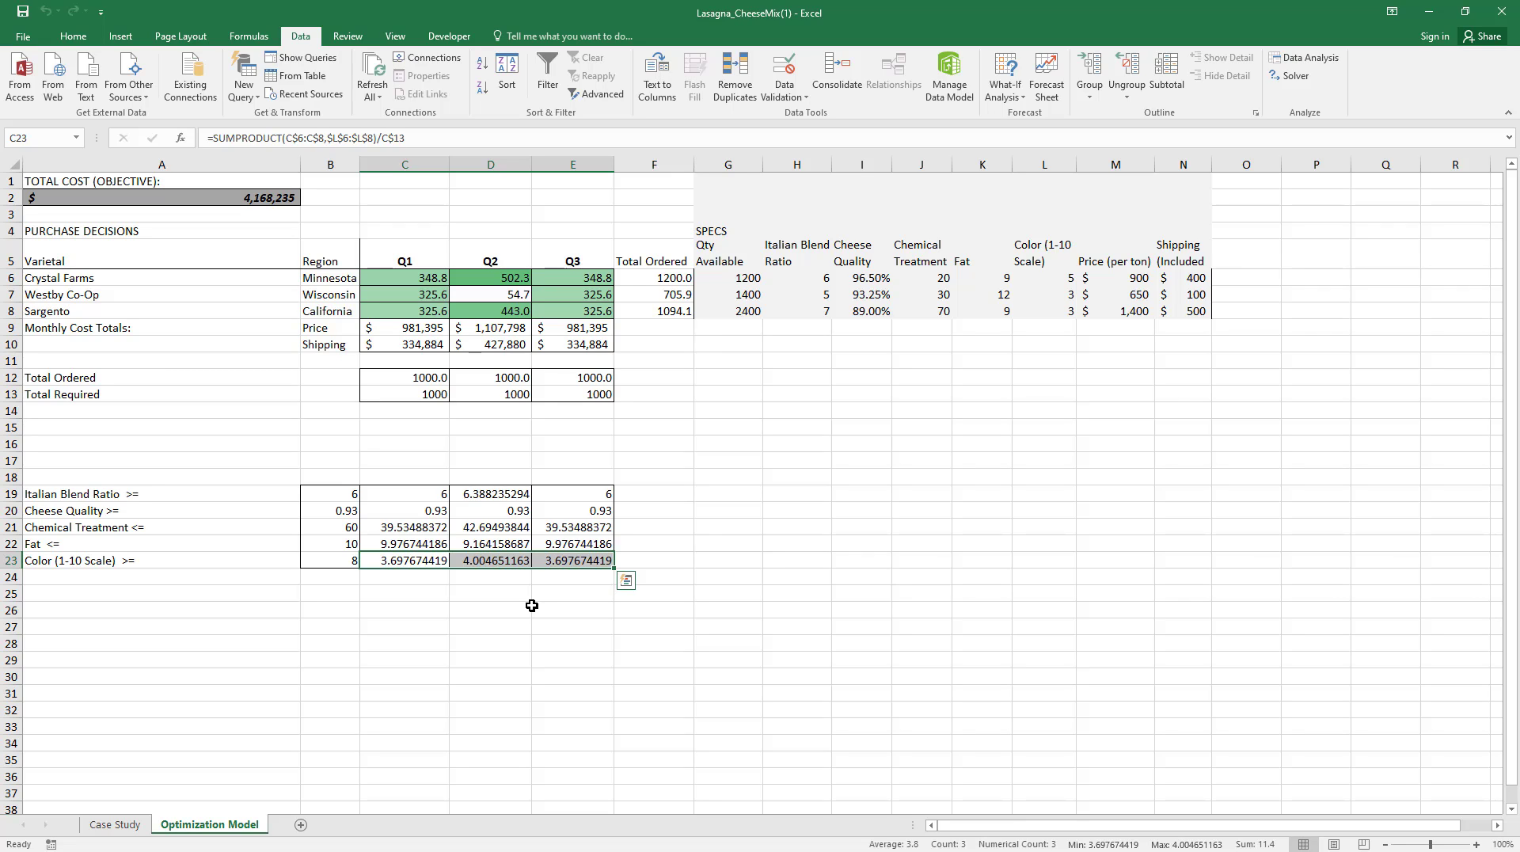
pyautogui.press('Delete')
pyautogui.click(507, 615)
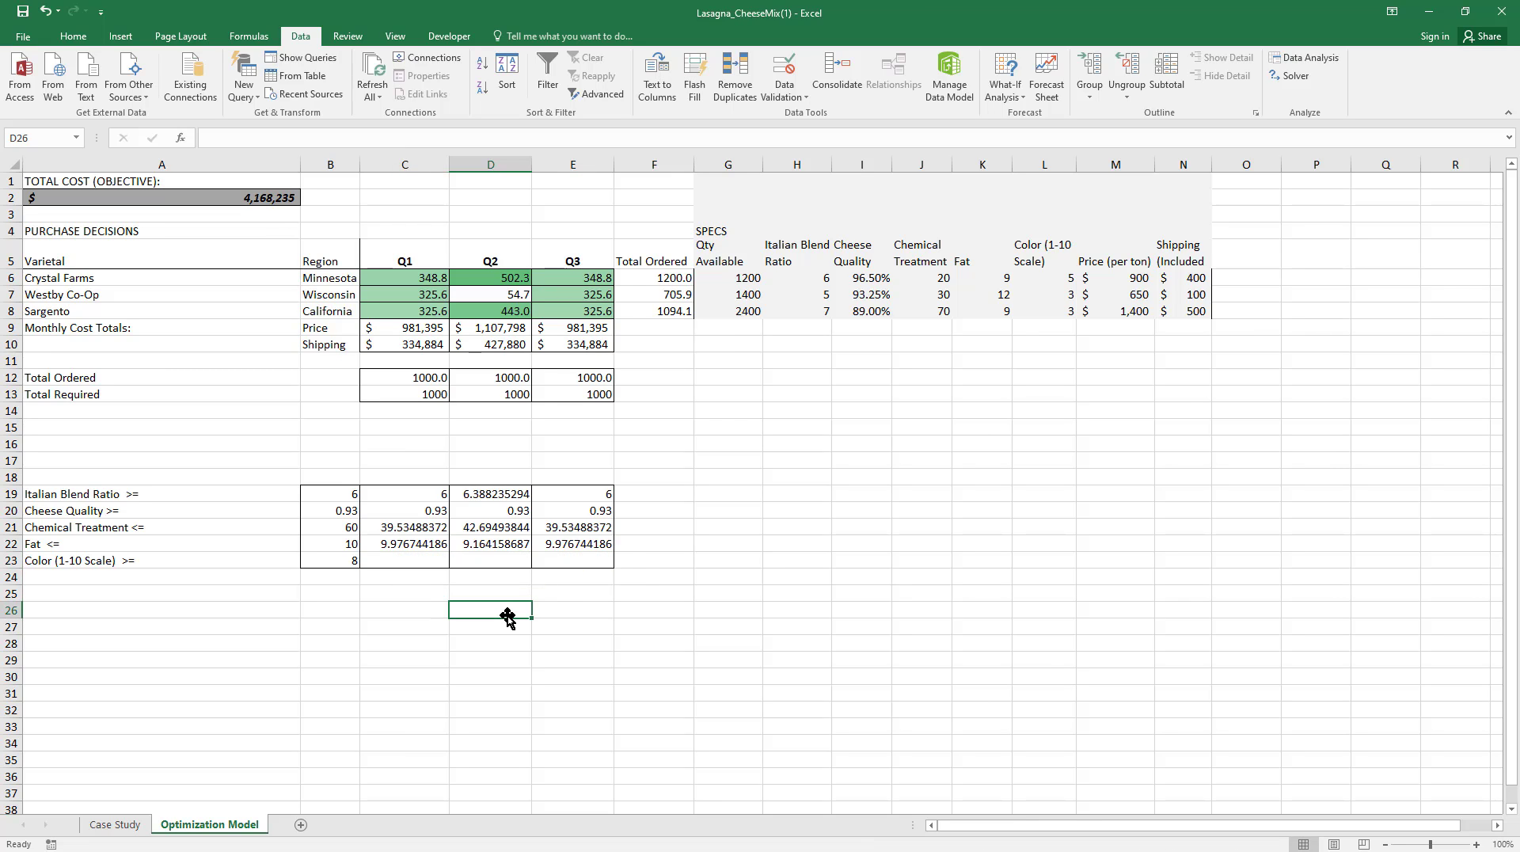
pyautogui.click(415, 611)
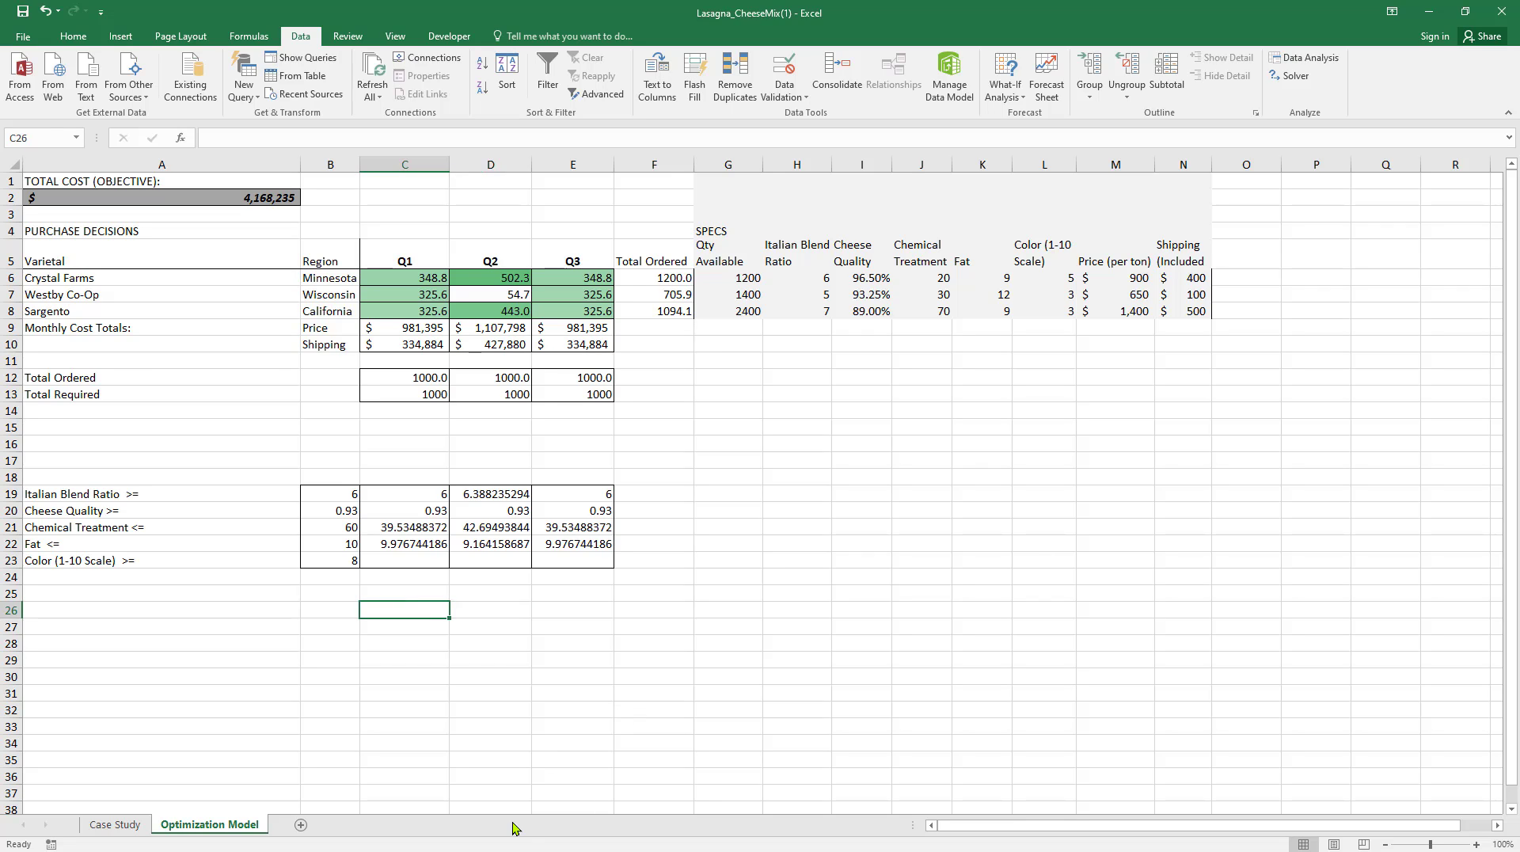
pyautogui.hotkey('ctrl', 'z')
pyautogui.click(354, 609)
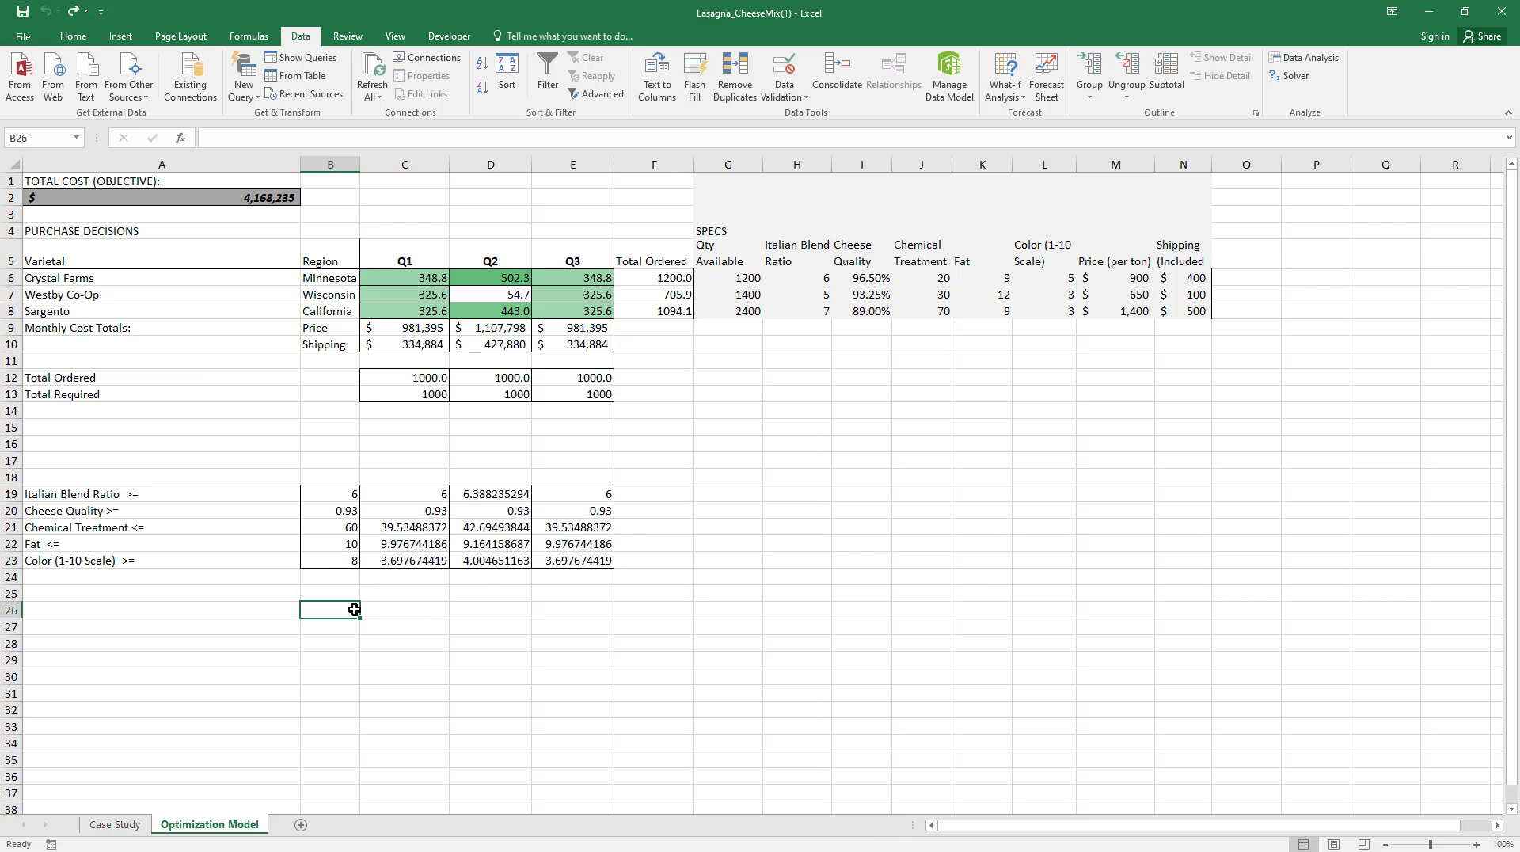
# Step: Compare the minimum color limit in B23 with the quarterly color values and their formulas in C23:E23
pyautogui.click(317, 544)
pyautogui.click(318, 564)
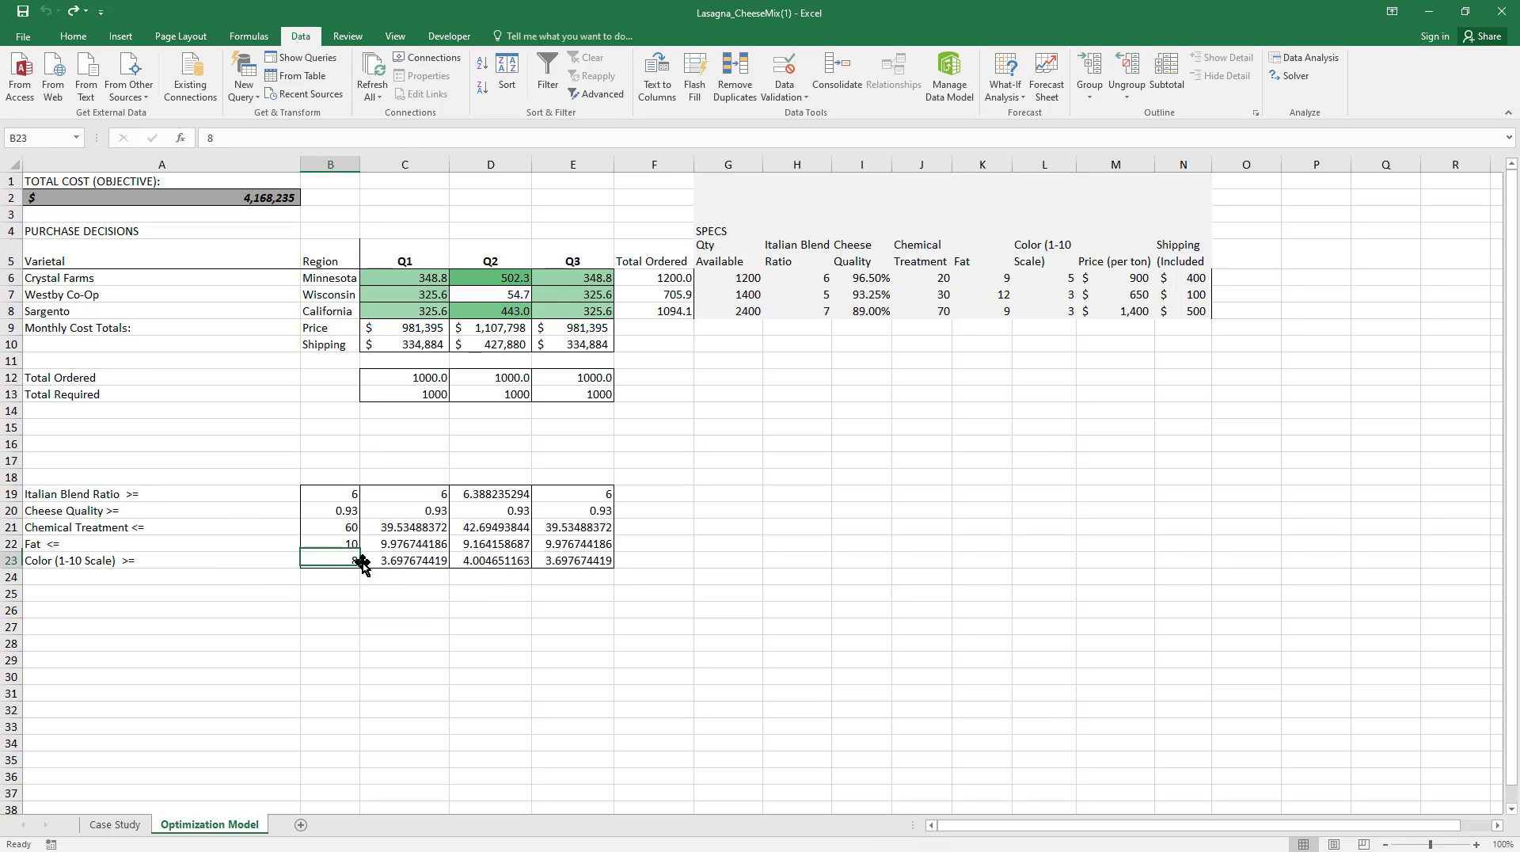
pyautogui.click(392, 558)
pyautogui.press('Left')
pyautogui.click(394, 560)
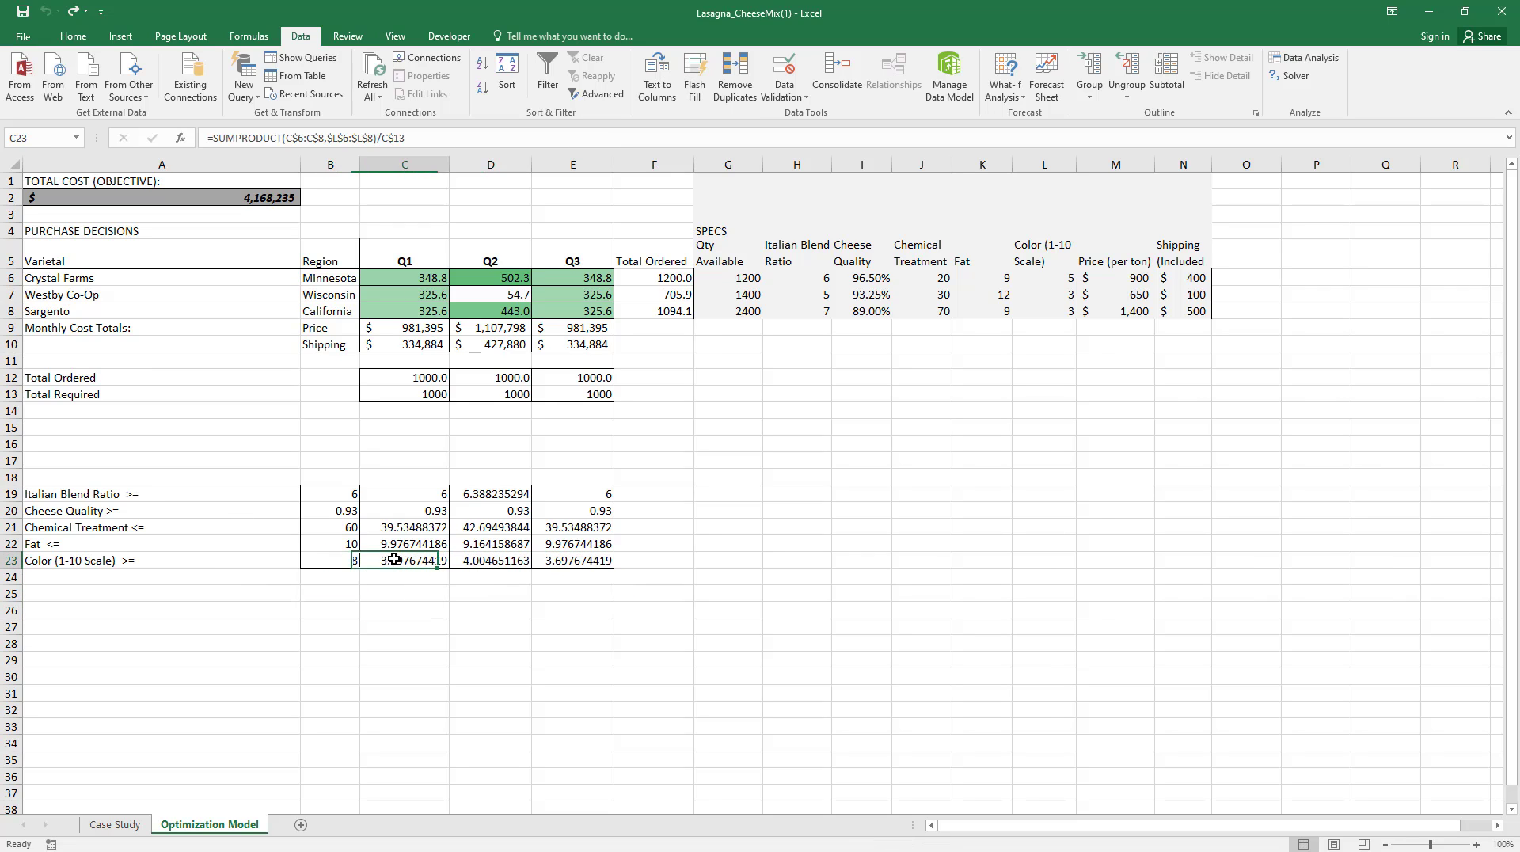
pyautogui.moveTo(395, 560); pyautogui.dragTo(560, 562)
pyautogui.click(609, 566)
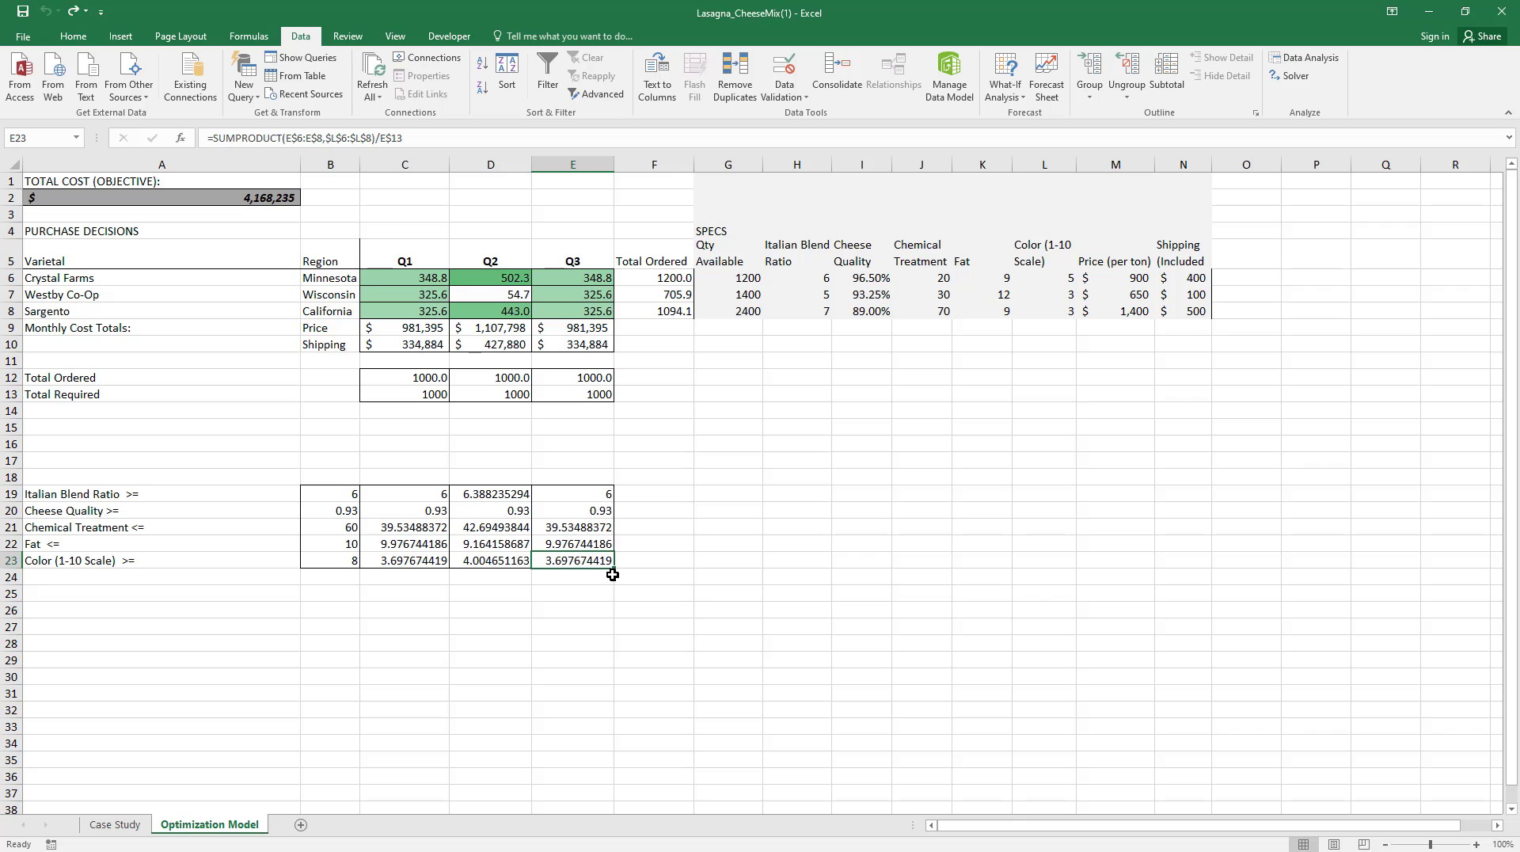
# Step: Set the Crystal Farms quantity available in G6 to 8000
pyautogui.click(717, 280)
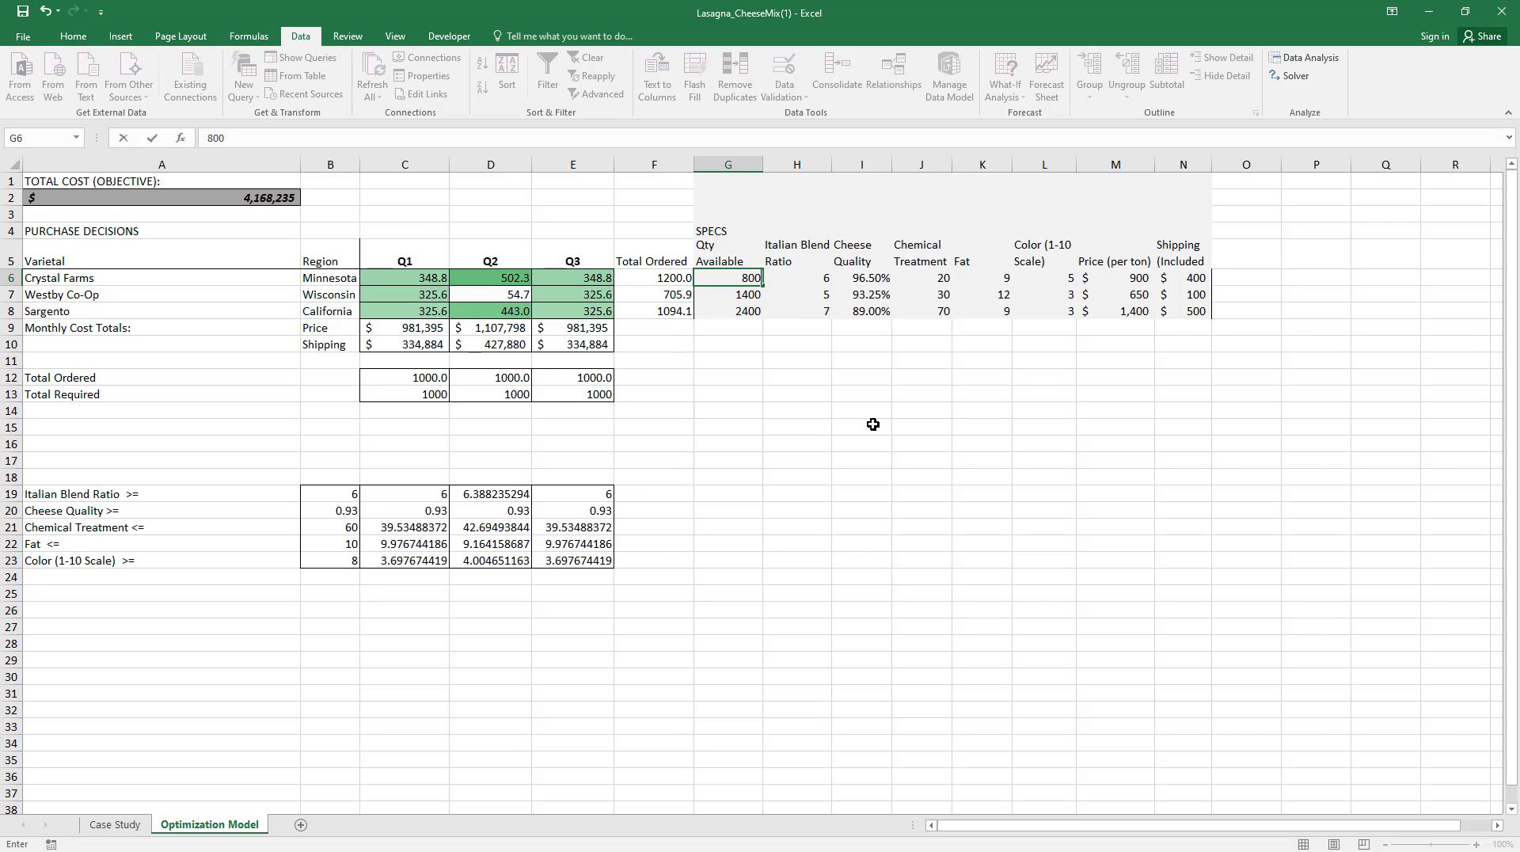
pyautogui.write('8000')
pyautogui.press('Return')
pyautogui.press('Up')
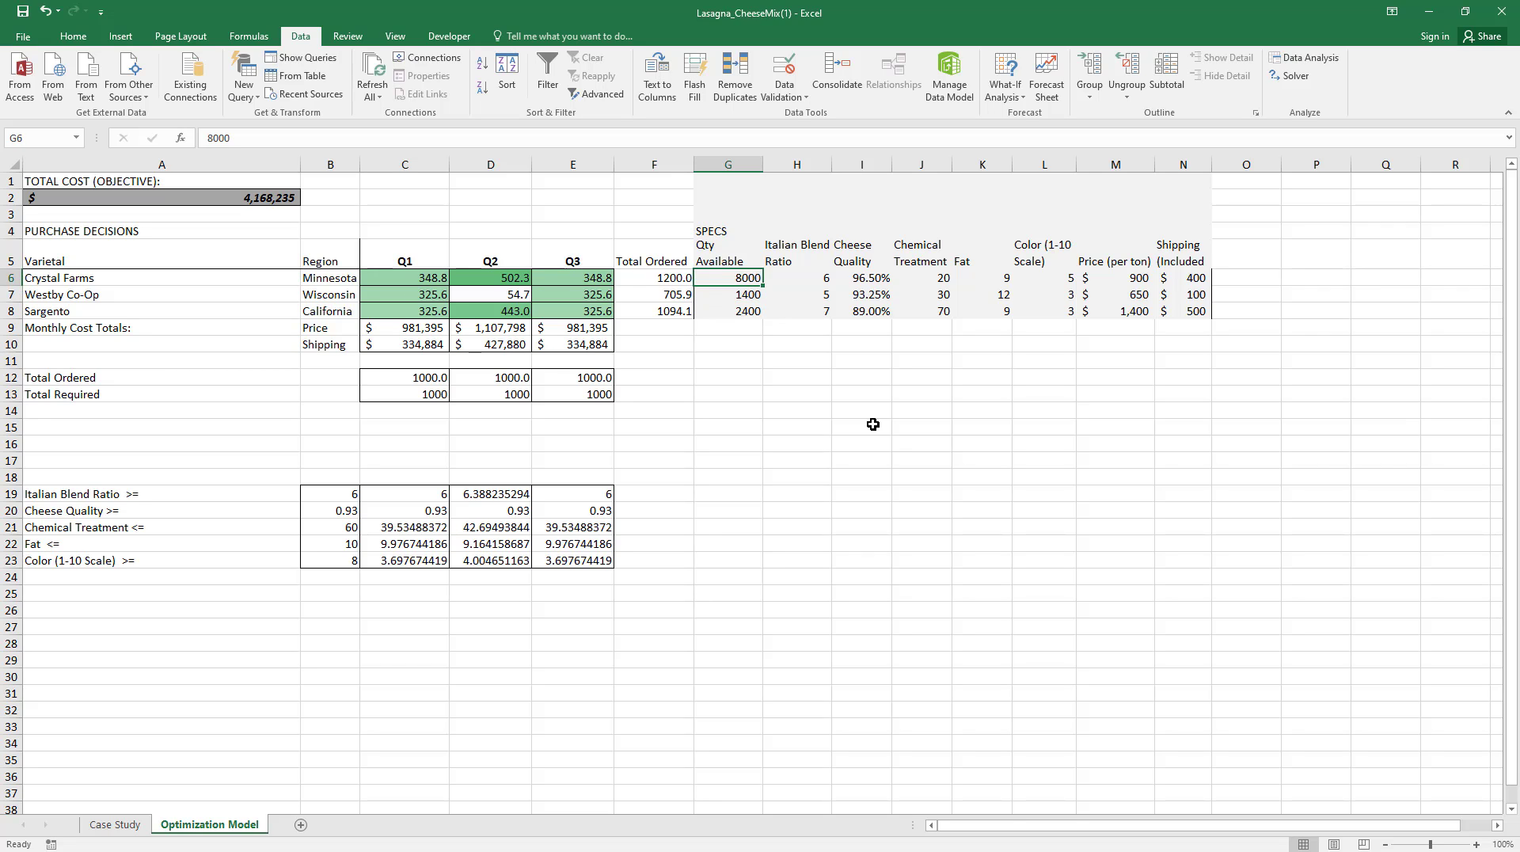
# Step: Set the Crystal Farms color rating in L6 to 8
pyautogui.press('Right')
pyautogui.press('Right')
pyautogui.press('Right')
pyautogui.press('Right')
pyautogui.press('Right')
pyautogui.press('Right')
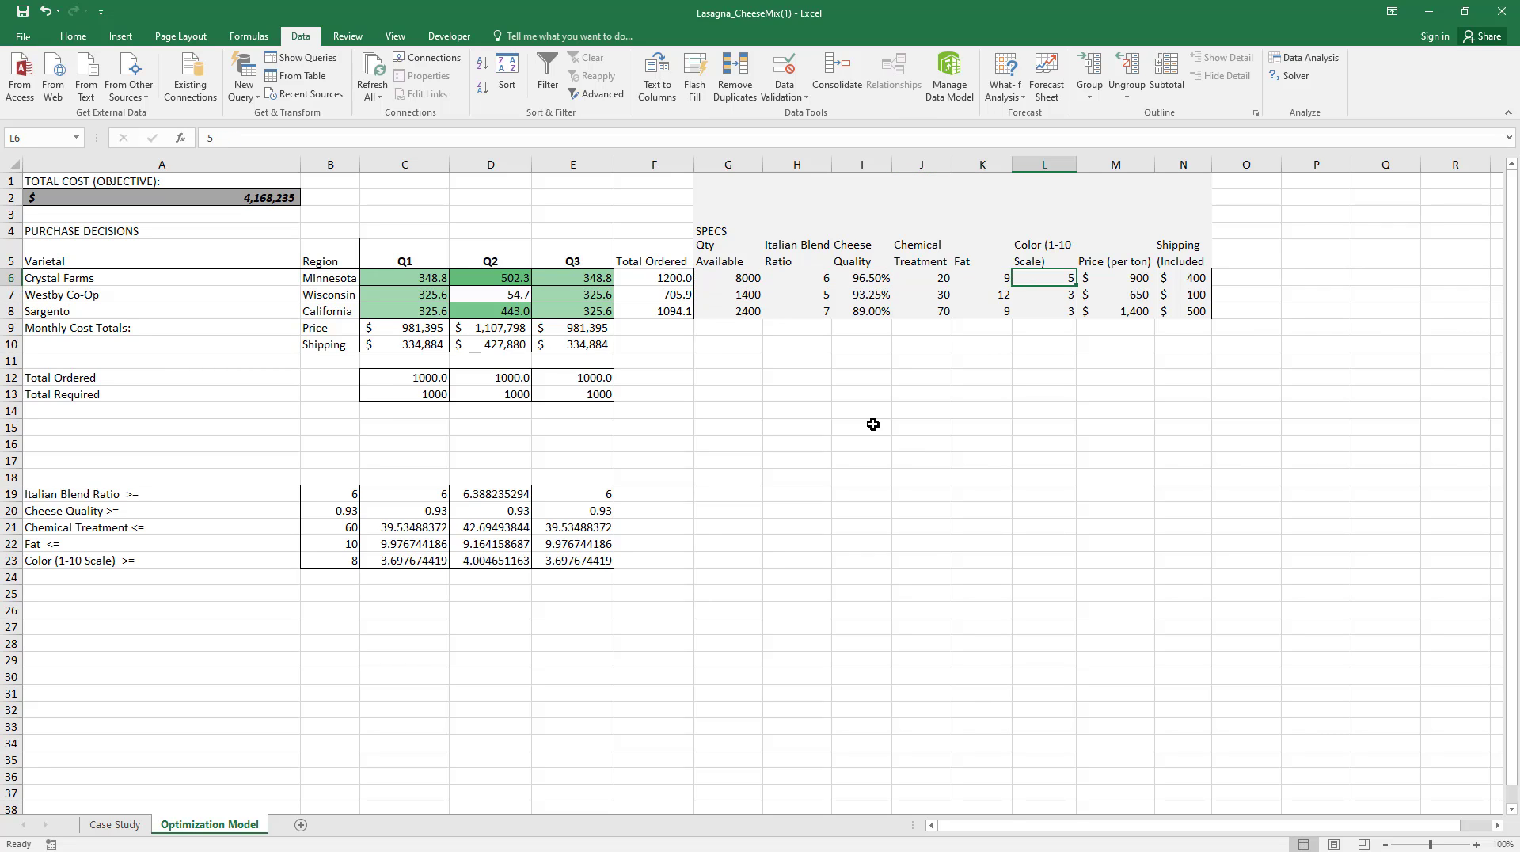
pyautogui.press('Left')
pyautogui.write('8')
pyautogui.press('Return')
pyautogui.press('Up')
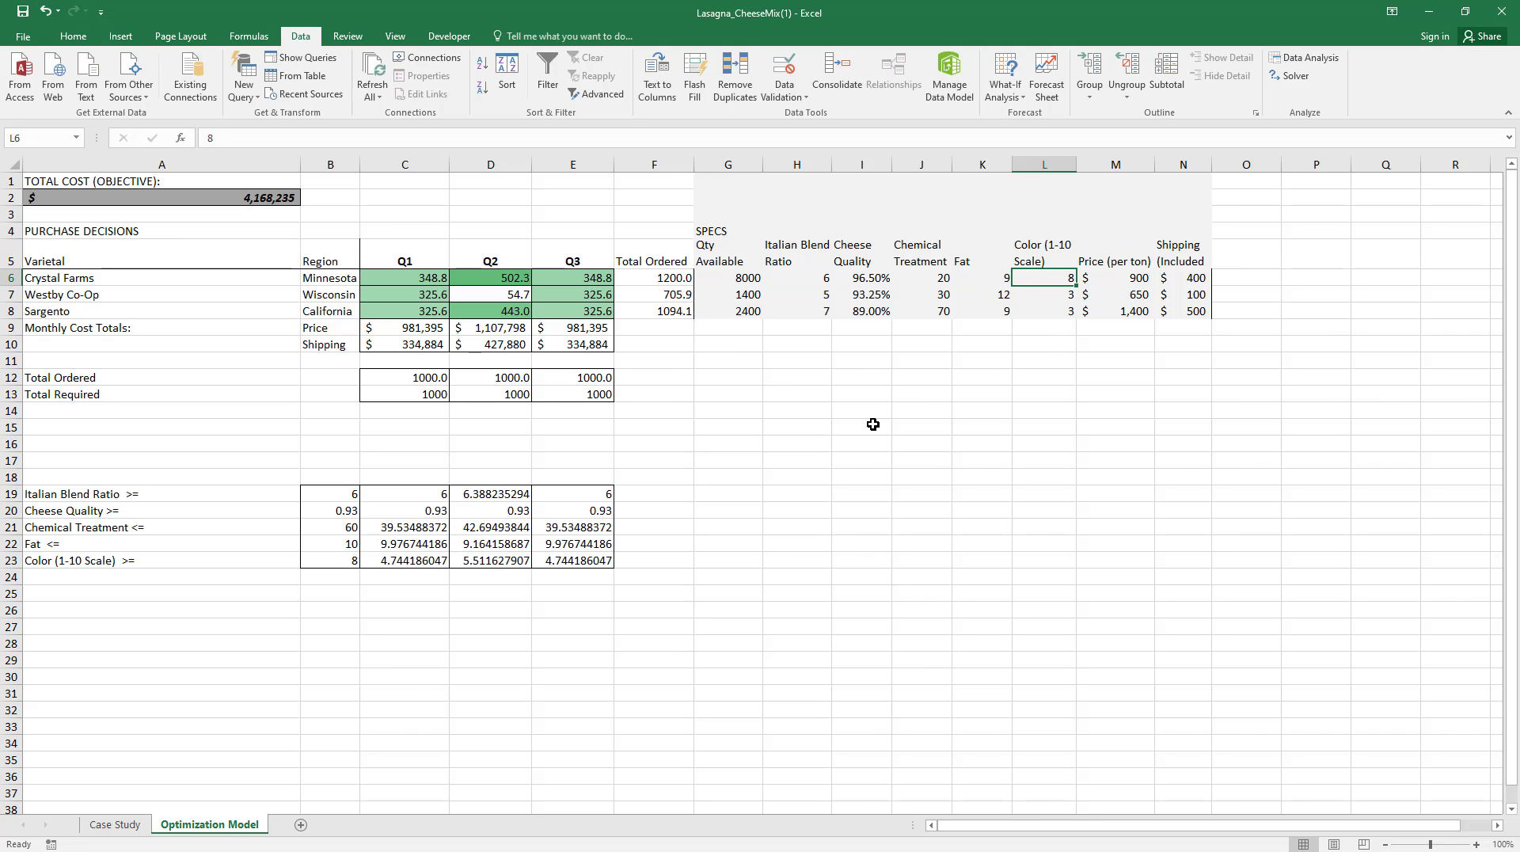
# Step: Set the Crystal Farms quantity available in G6 back to 1200
pyautogui.press('Left')
pyautogui.press('Left')
pyautogui.press('Left')
pyautogui.press('Left')
pyautogui.press('Left')
pyautogui.write('1200')
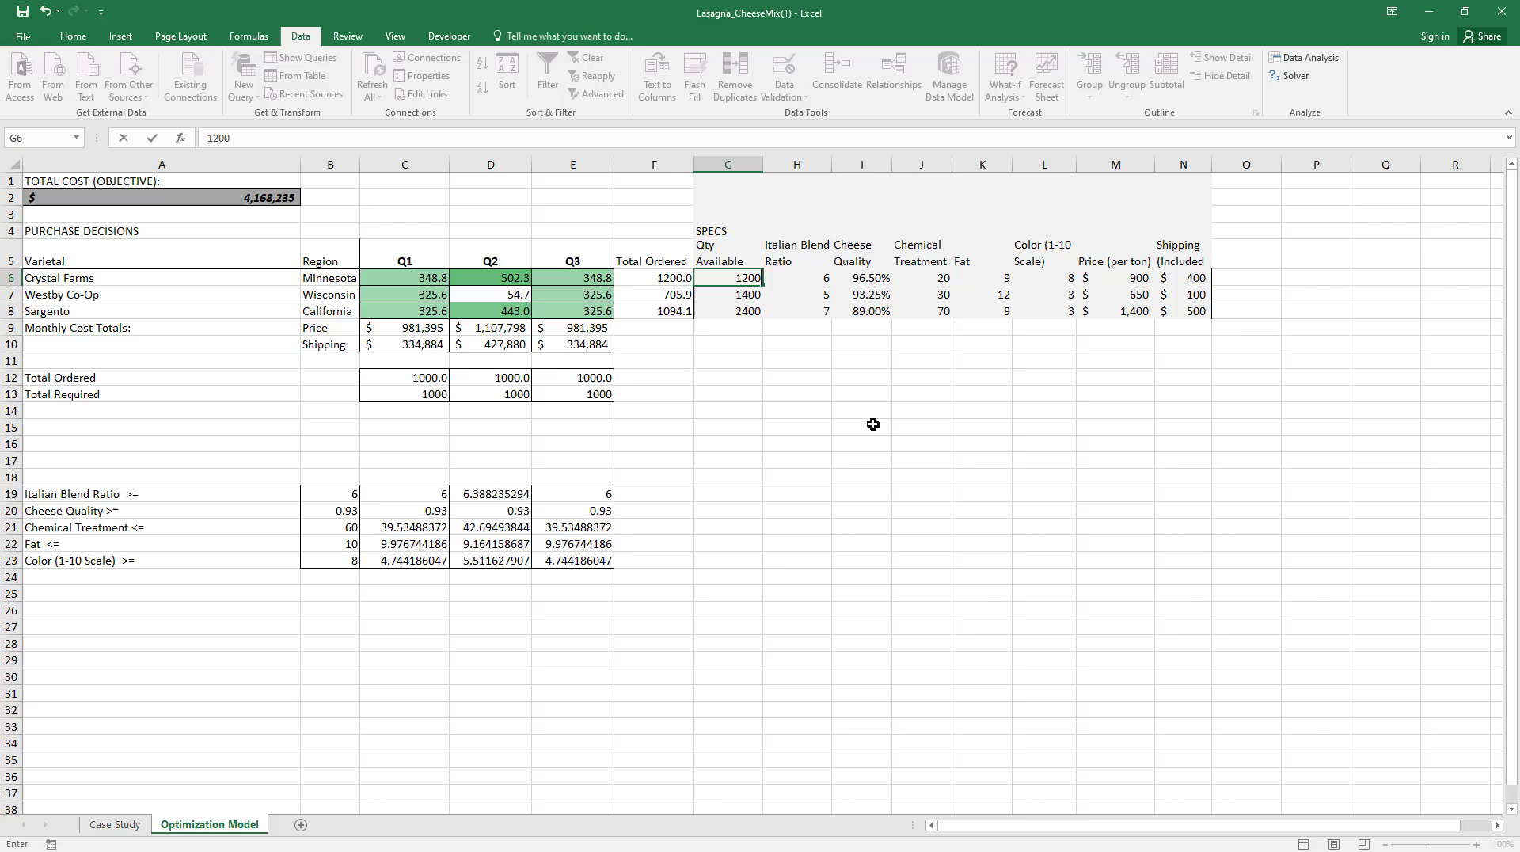
pyautogui.press('Return')
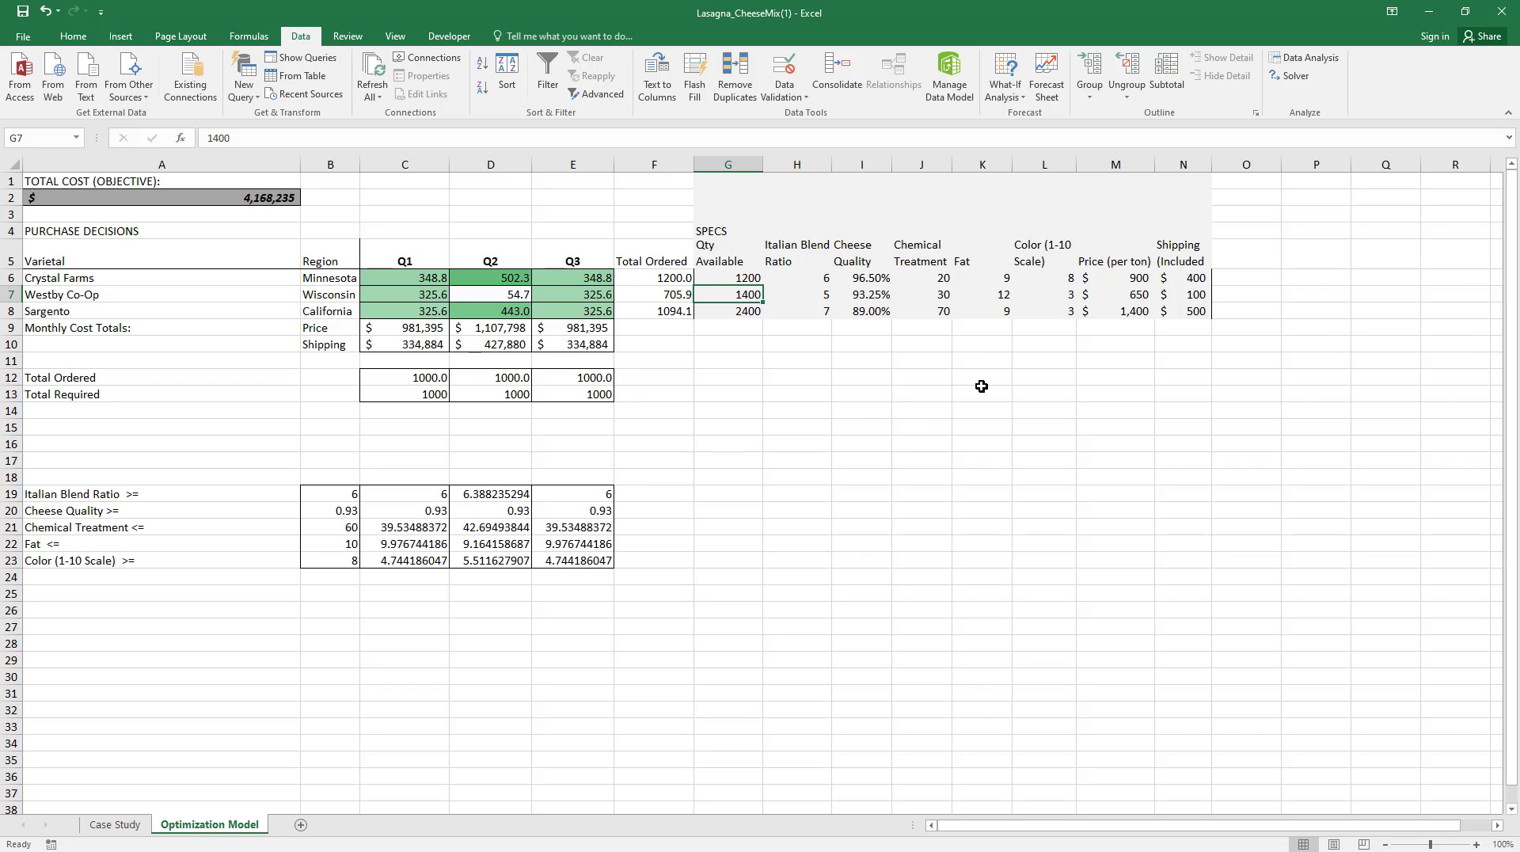
pyautogui.click(686, 661)
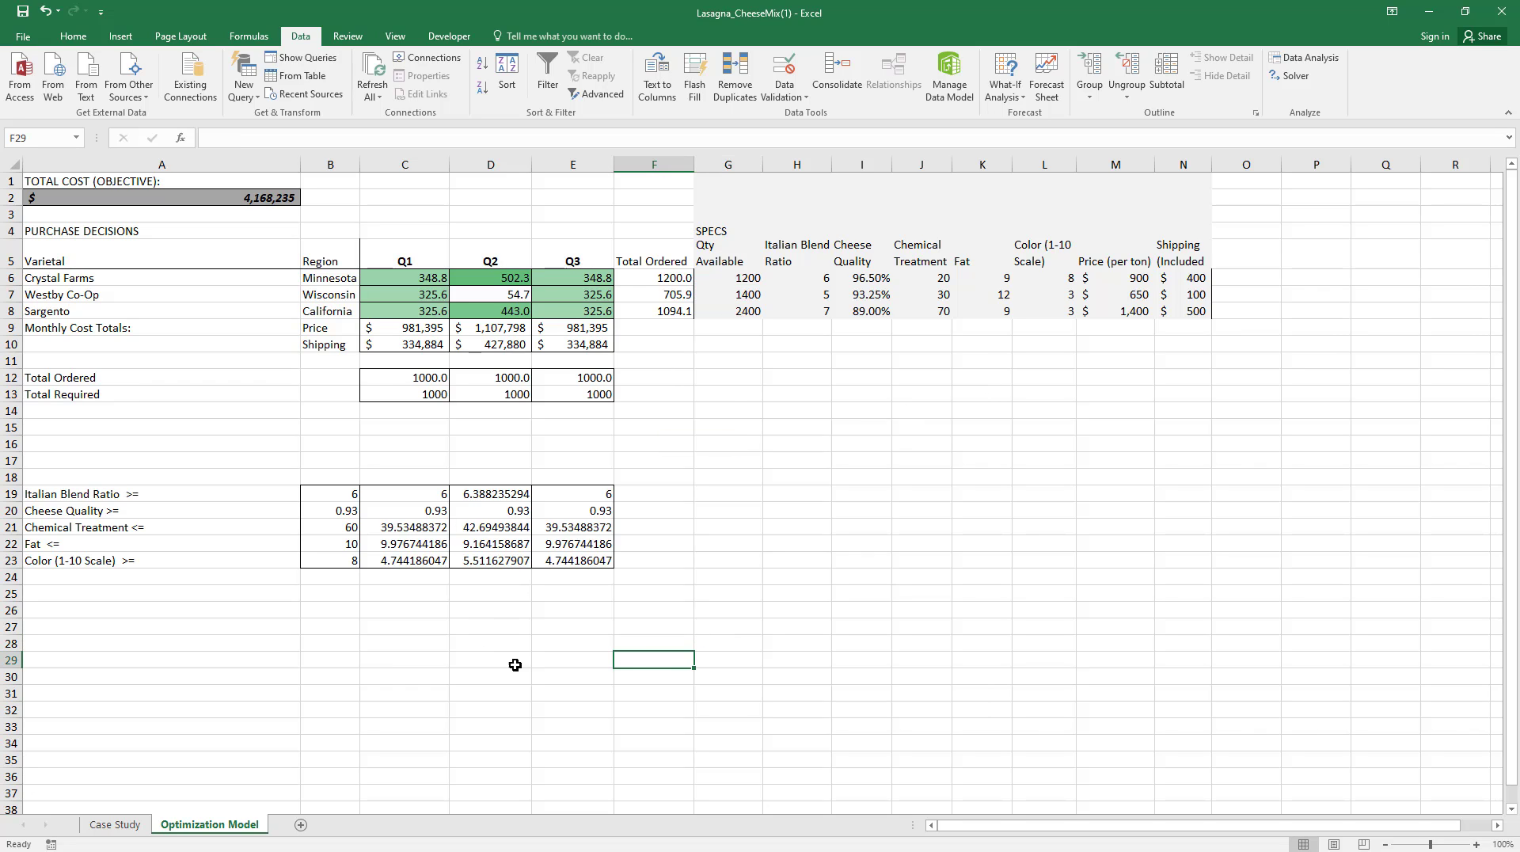
pyautogui.moveTo(475, 847)
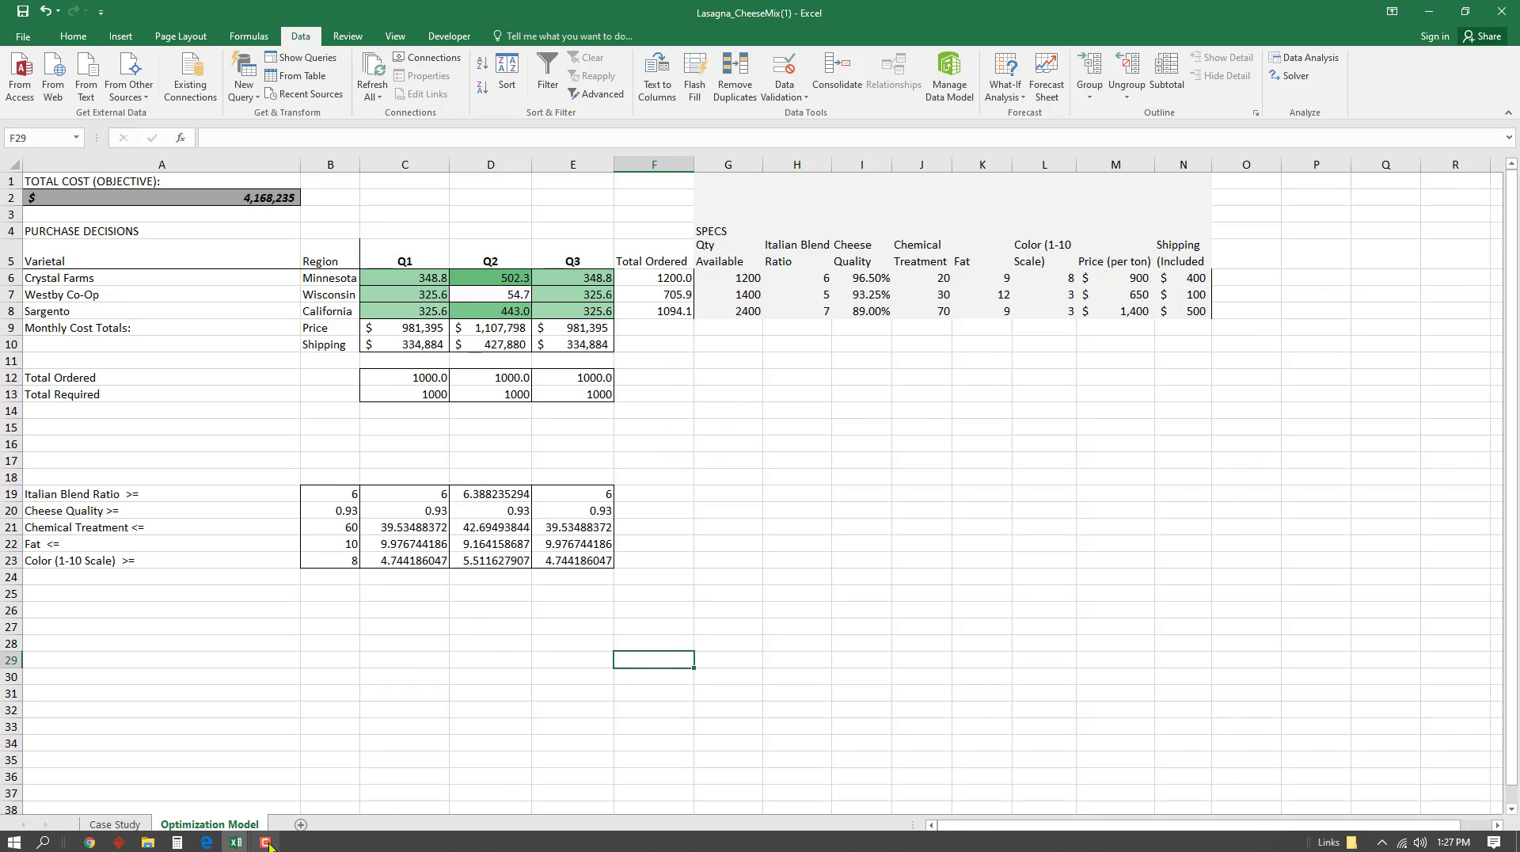